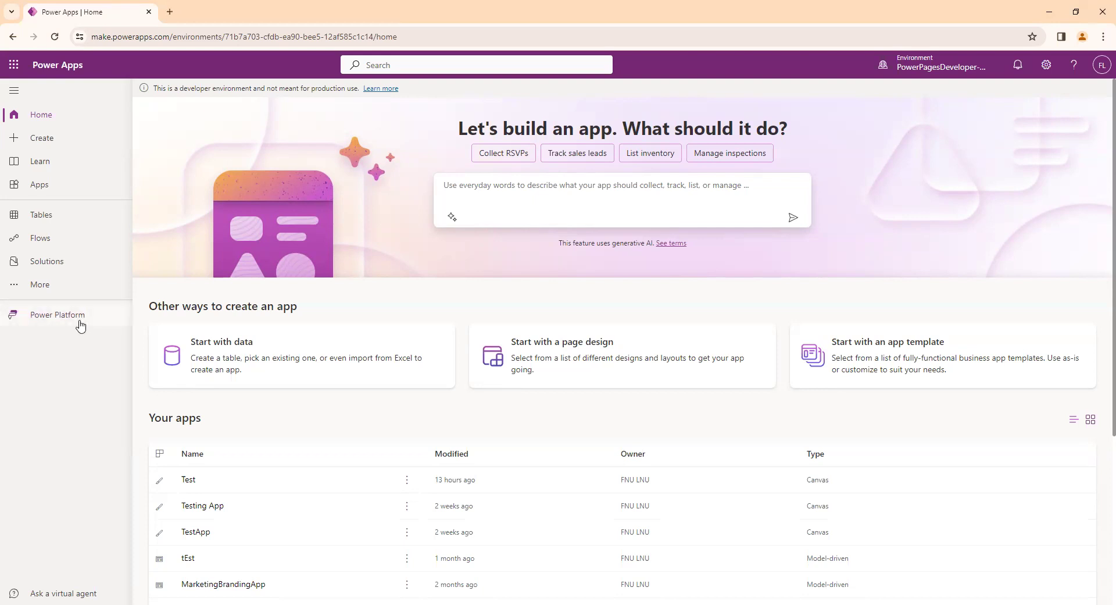
# Open Power Pages from the list of Power Platform products.
pyautogui.click(81, 323)
pyautogui.click(51, 319)
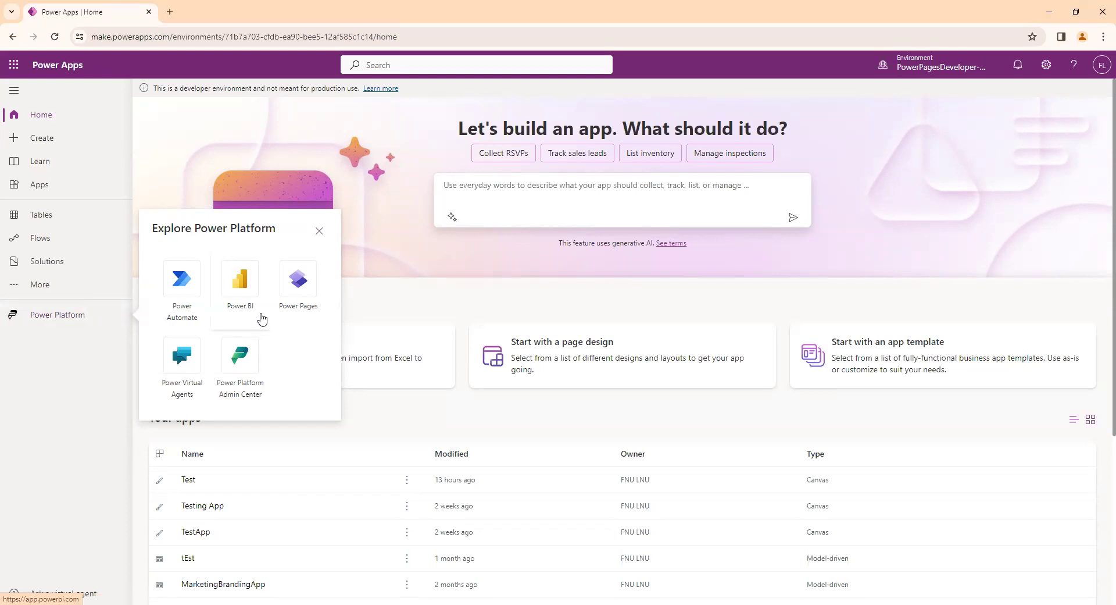
pyautogui.click(299, 292)
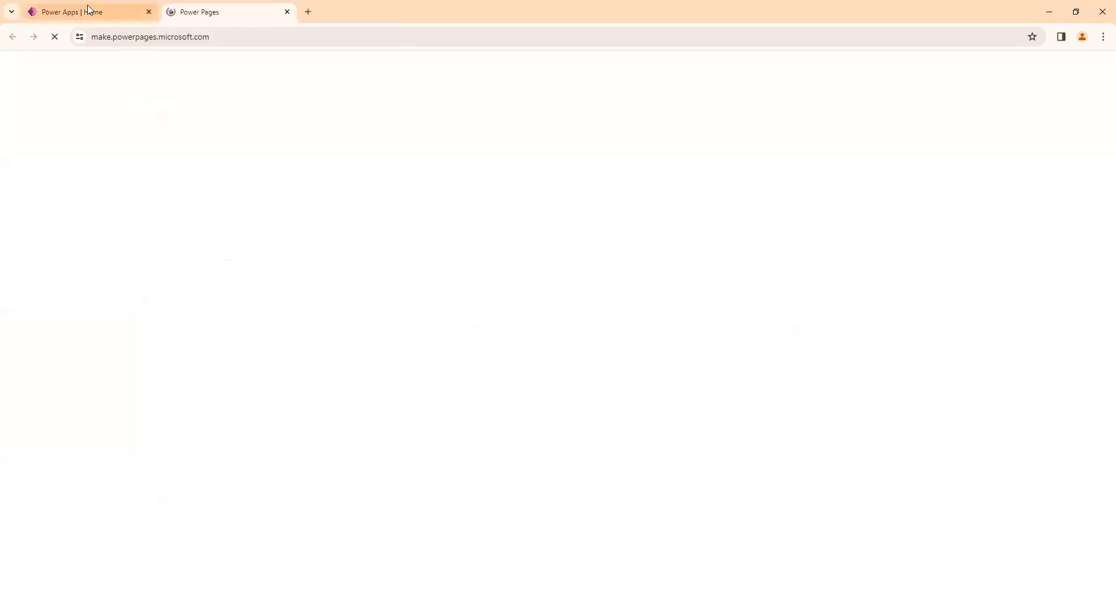
pyautogui.click(87, 11)
pyautogui.click(186, 12)
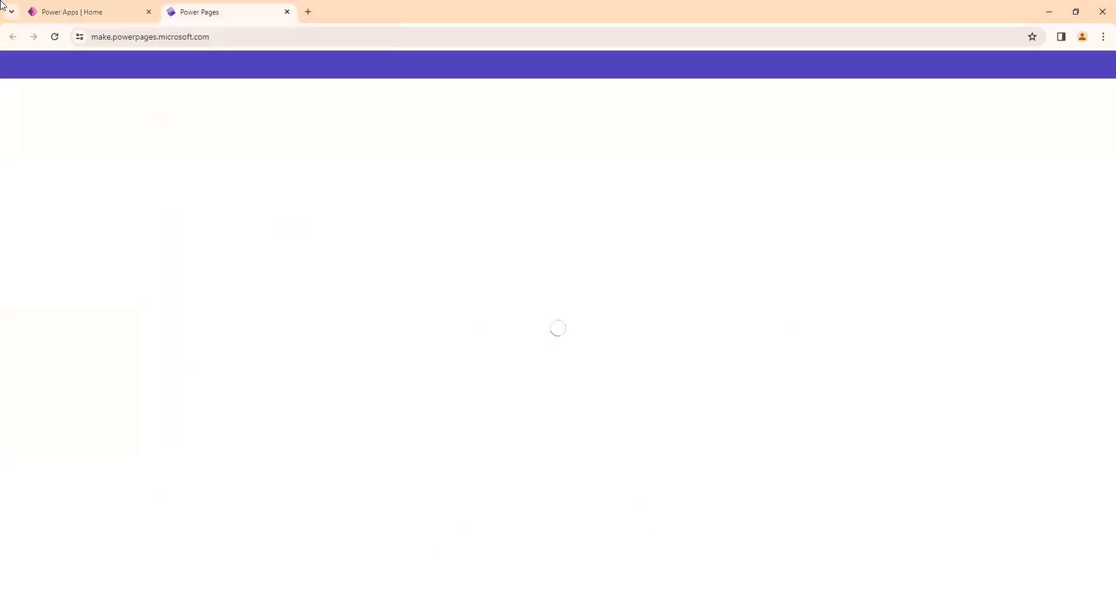
pyautogui.click(85, 12)
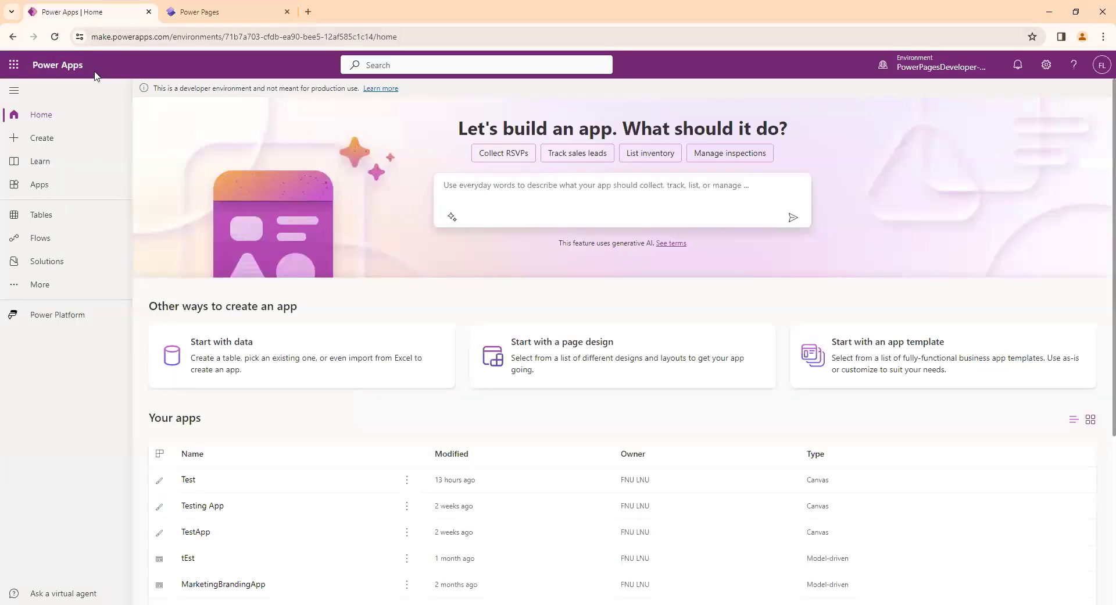
pyautogui.click(415, 65)
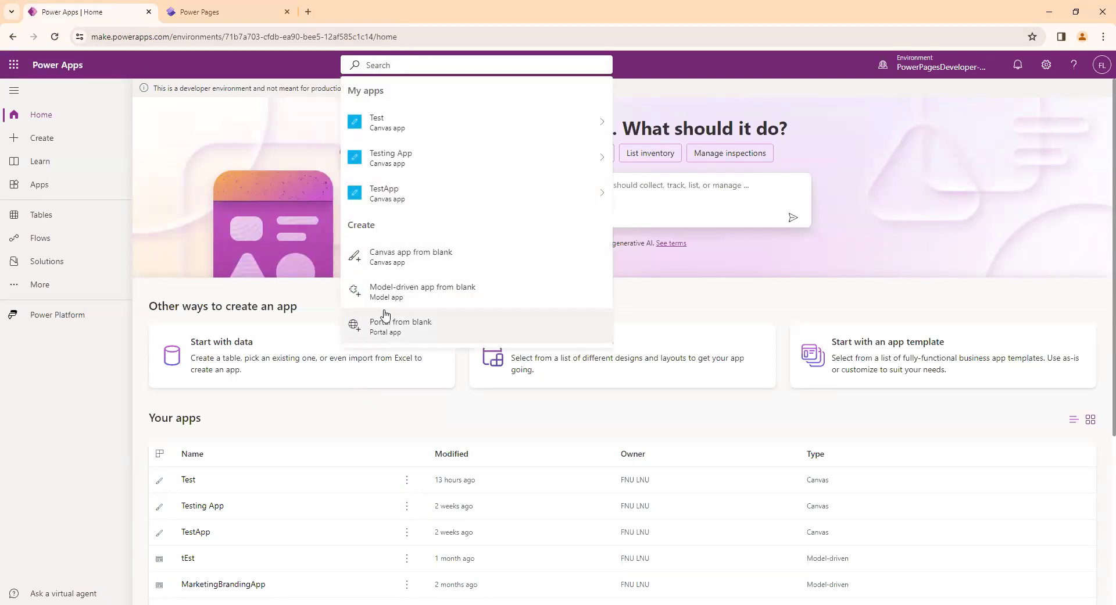
pyautogui.click(197, 135)
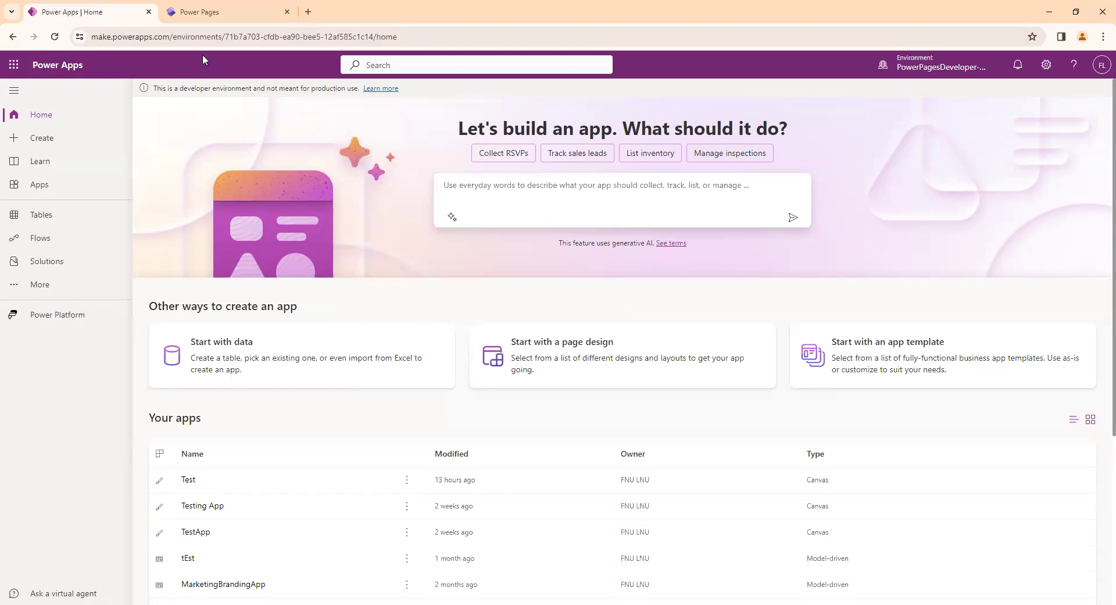
pyautogui.click(46, 315)
# Return to the Power Pages home page and dismiss the announcement about what's ahead for Power Pages.
pyautogui.click(175, 11)
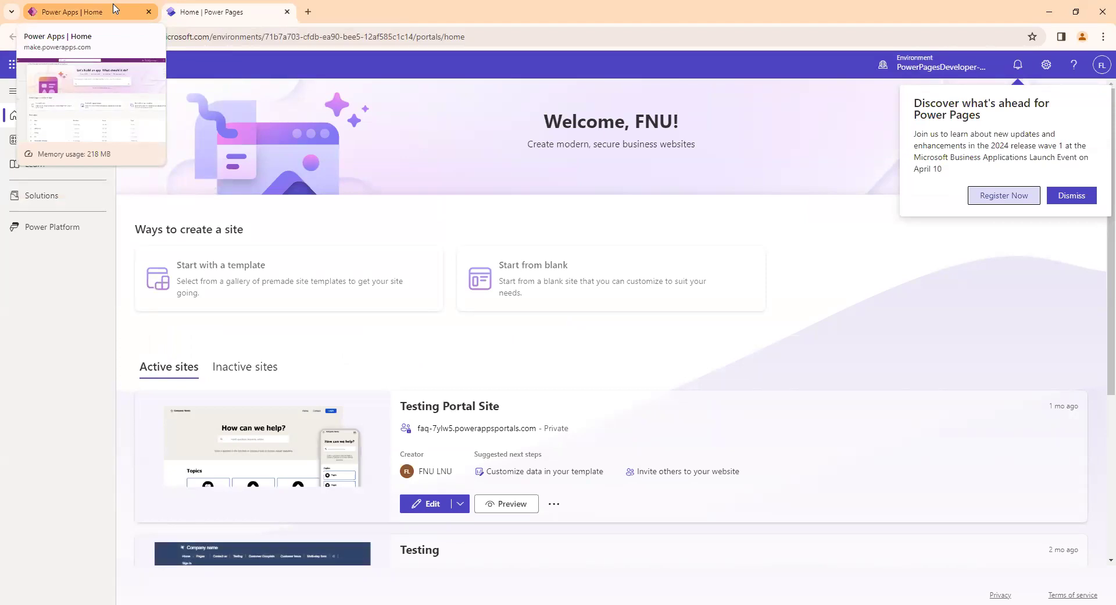
pyautogui.click(1067, 198)
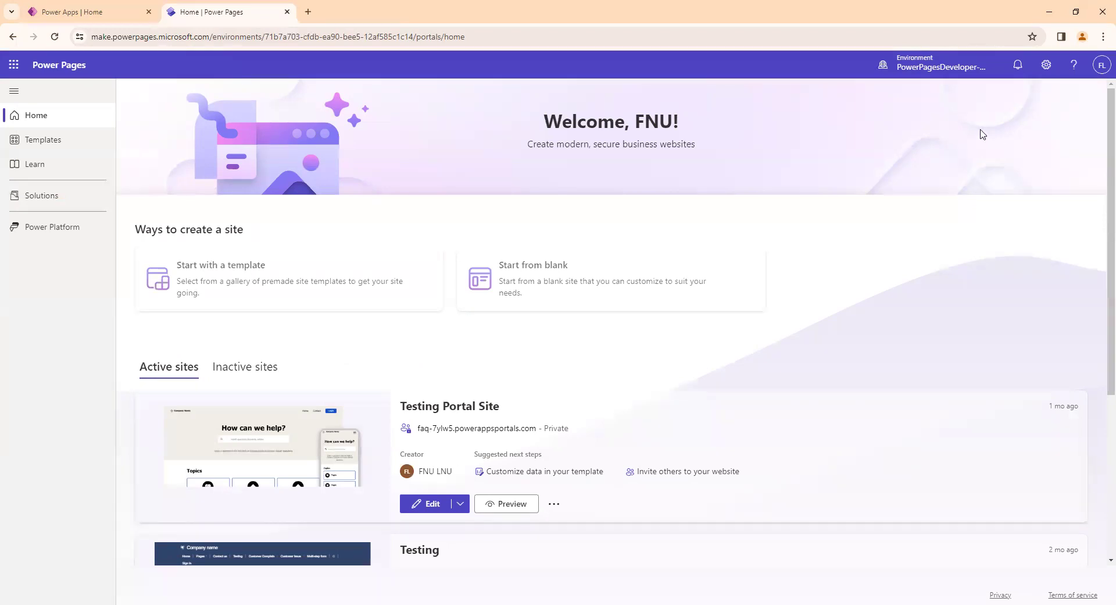
# Examine the available Power Pages environments and their details, along with the active sites in the current environment.
pyautogui.click(930, 69)
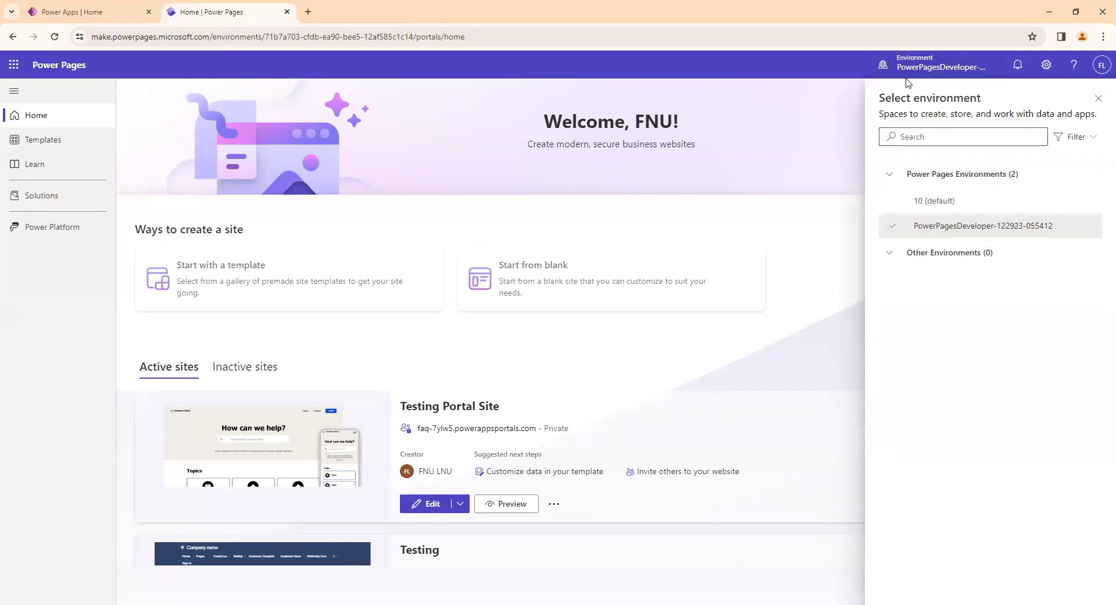
pyautogui.moveTo(965, 227)
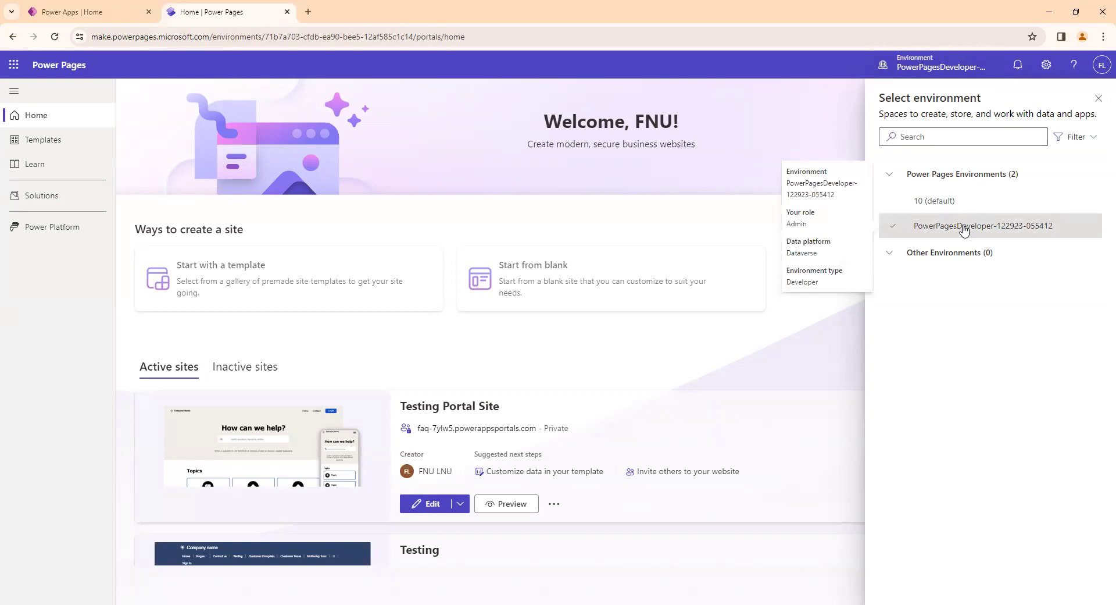
pyautogui.moveTo(921, 217)
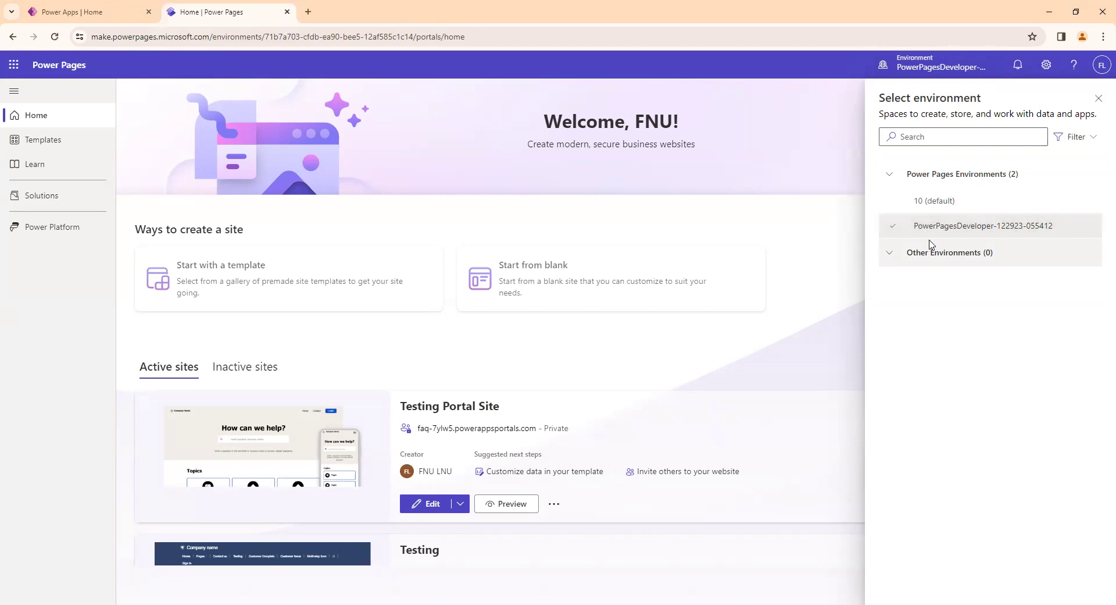
pyautogui.moveTo(915, 198)
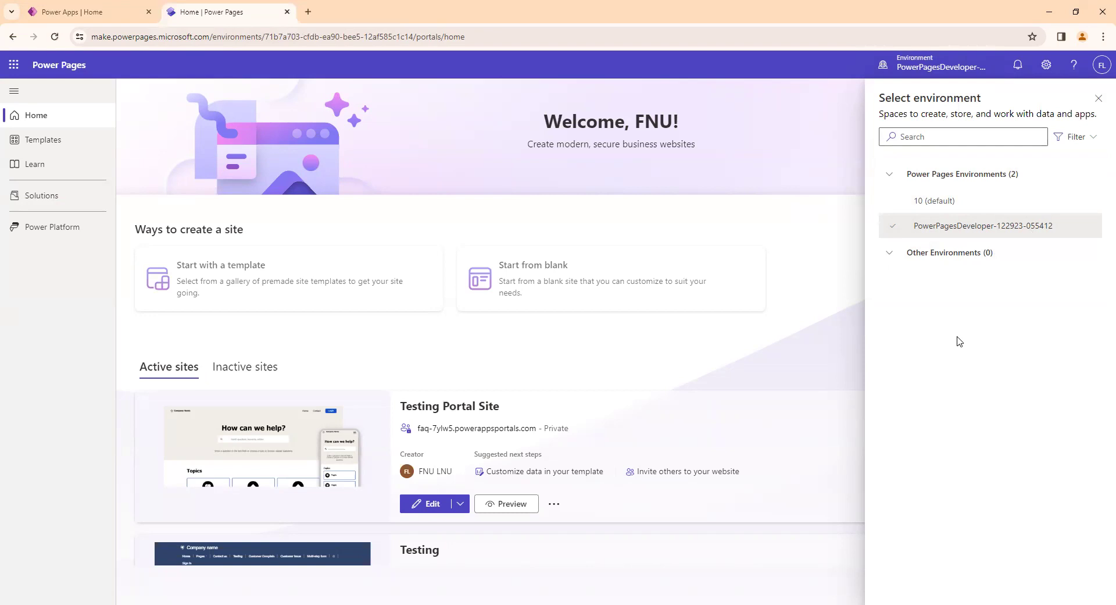
pyautogui.scroll(-3, 413, 468)
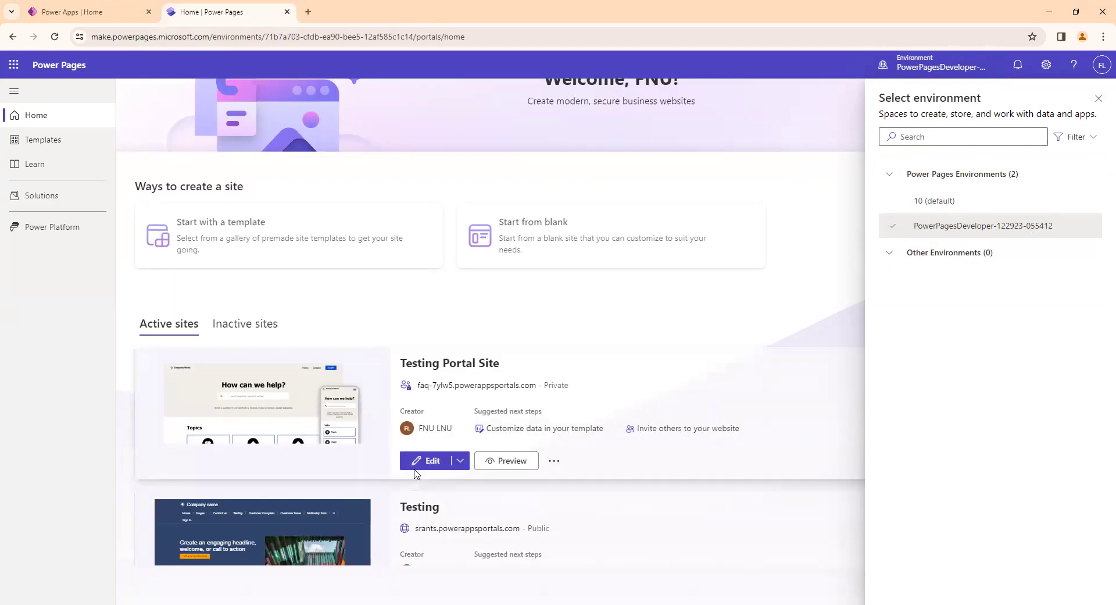
pyautogui.scroll(1, 419, 465)
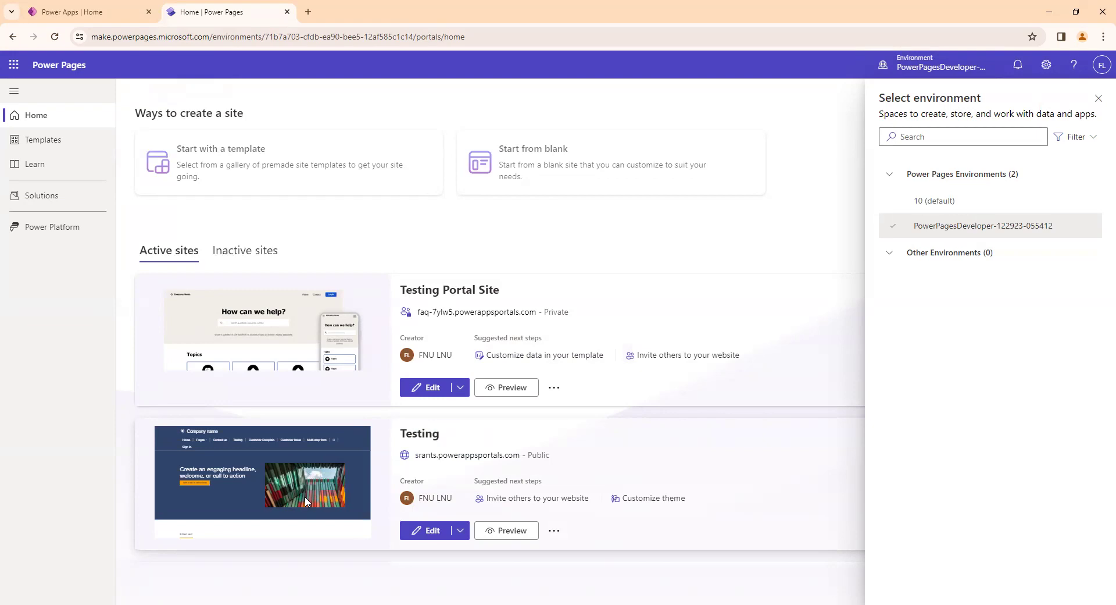
pyautogui.scroll(1, 305, 496)
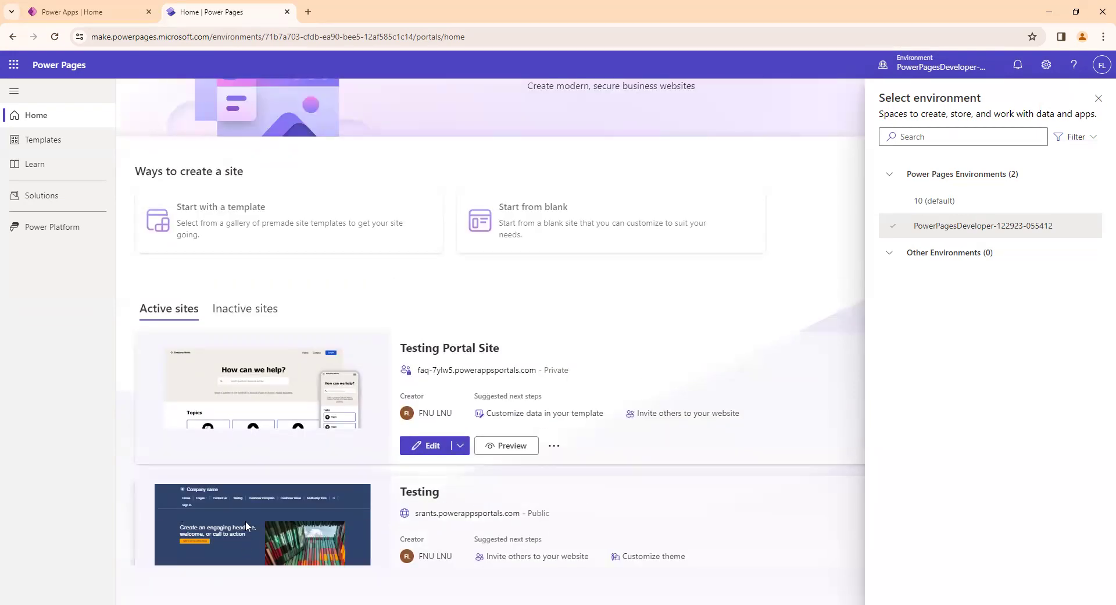
pyautogui.scroll(-1, 270, 498)
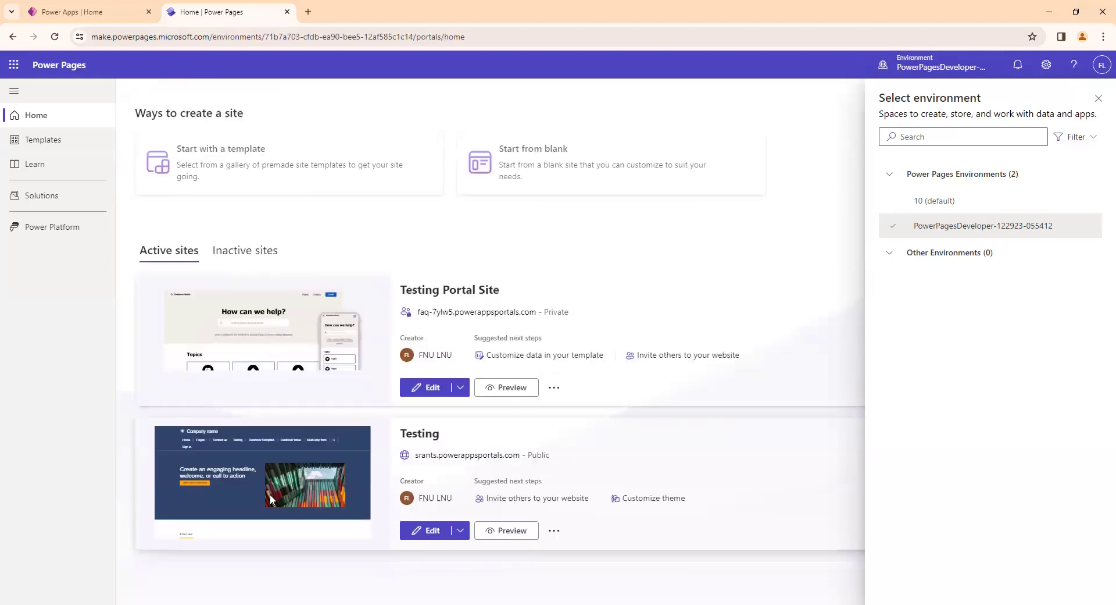
pyautogui.moveTo(949, 220)
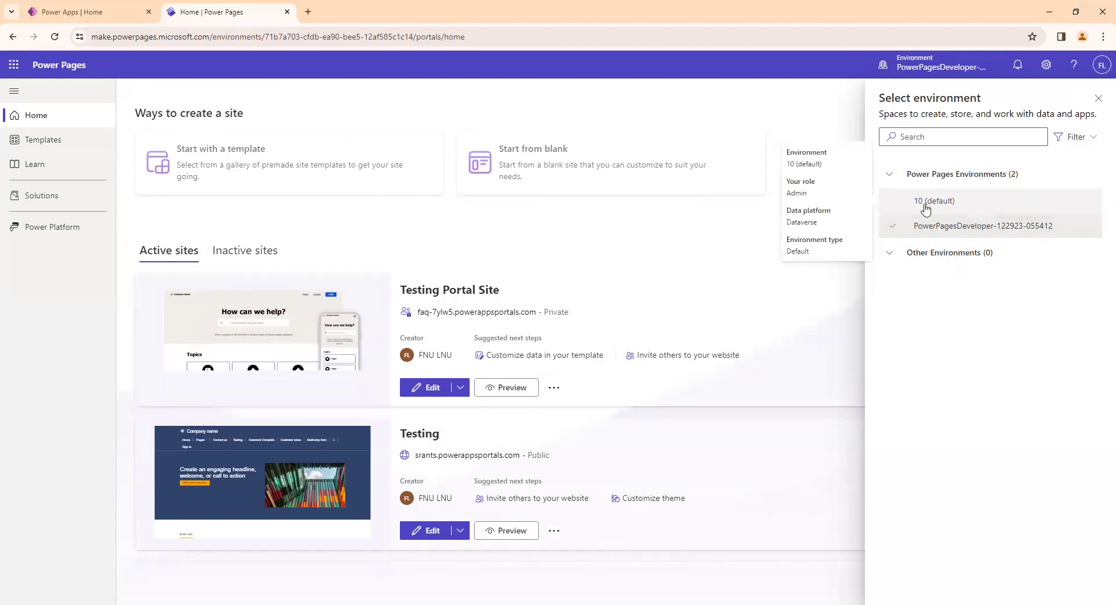
pyautogui.moveTo(906, 227)
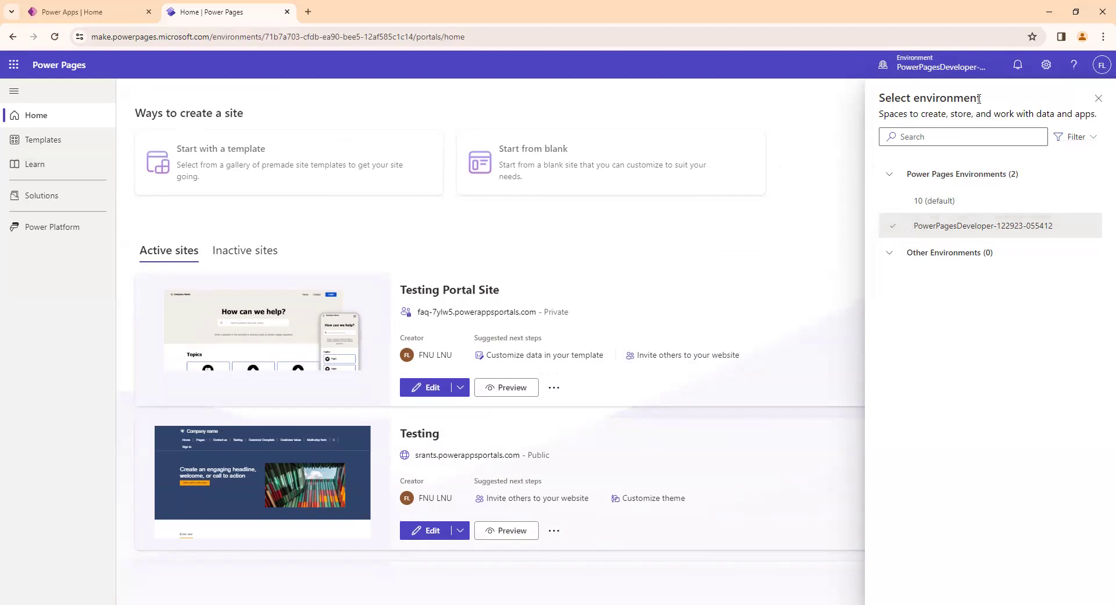
# View the Power Pages settings, recheck the environment list, and close it without switching environment.
pyautogui.click(1046, 65)
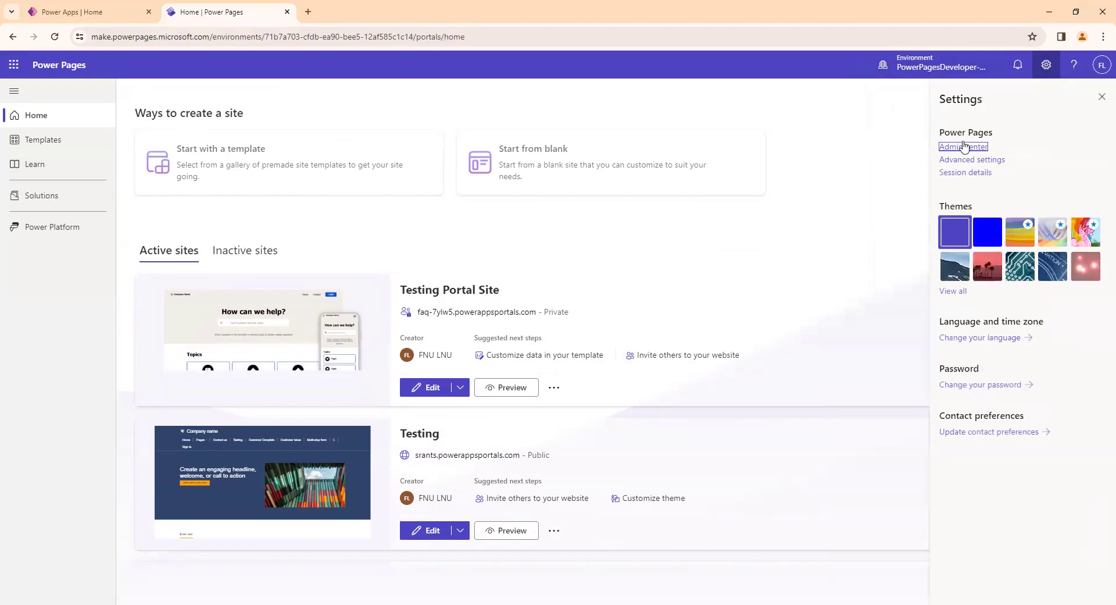
pyautogui.click(1102, 97)
pyautogui.click(939, 63)
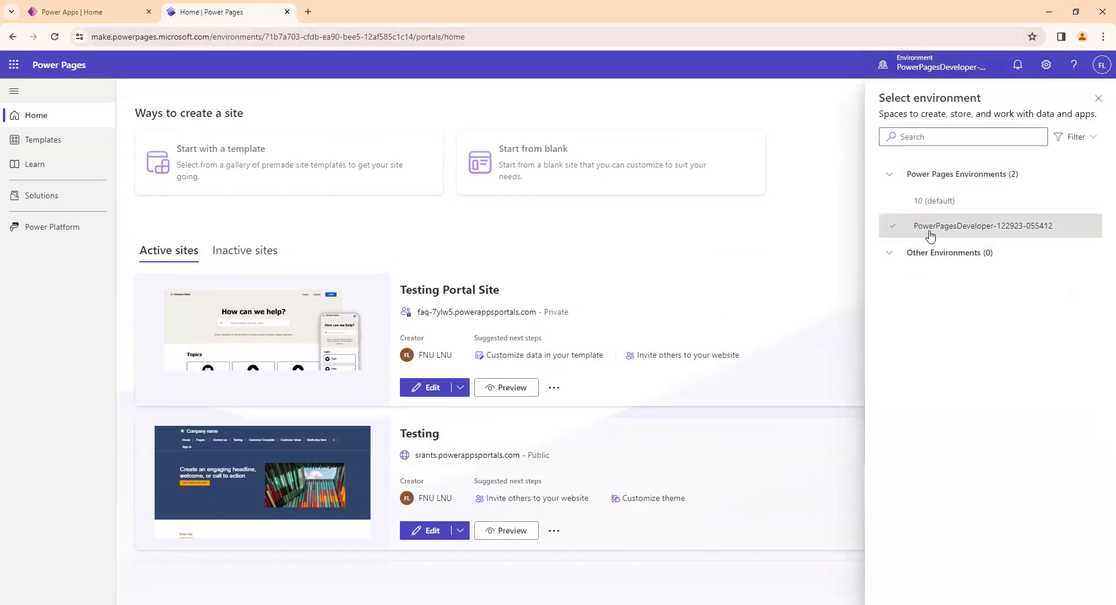
pyautogui.click(1096, 104)
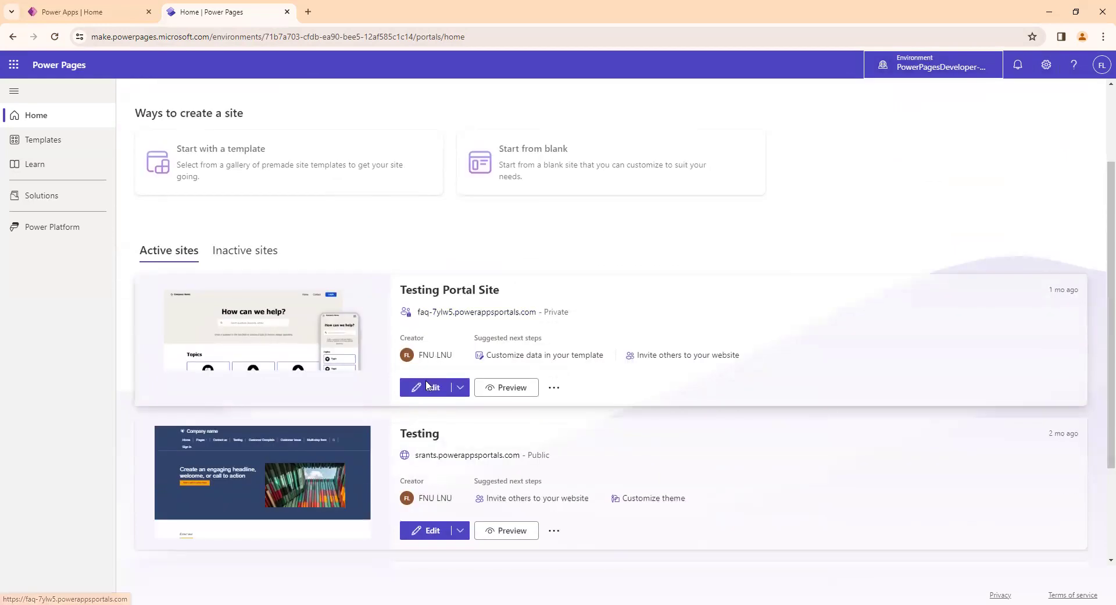
# Open the site template gallery and preview the Program registration template in mobile and desktop layouts, closing the preview without choosing it.
pyautogui.click(41, 146)
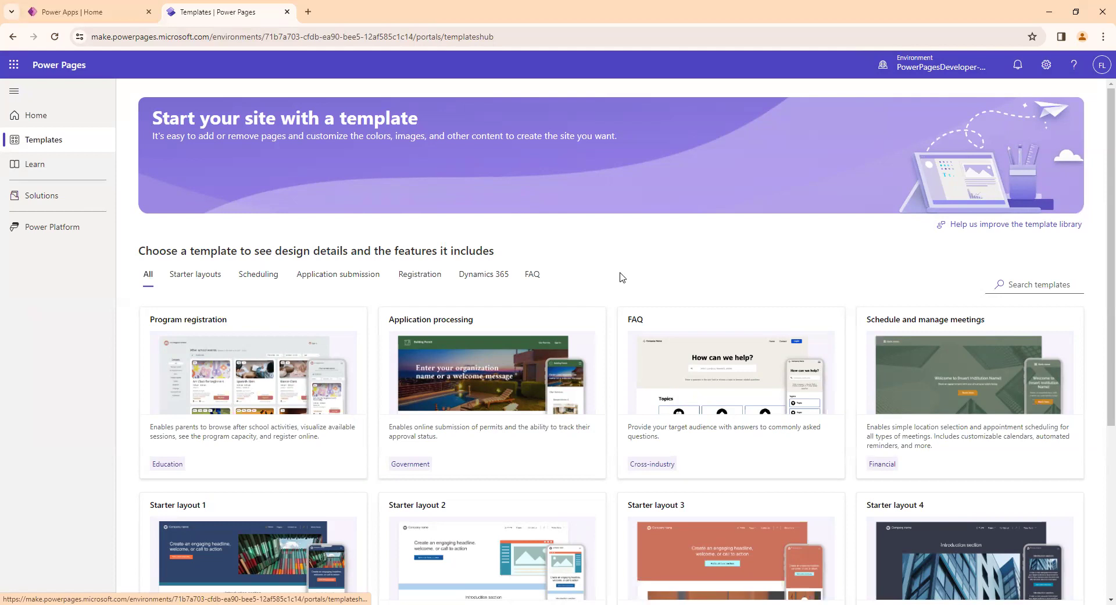
pyautogui.click(219, 381)
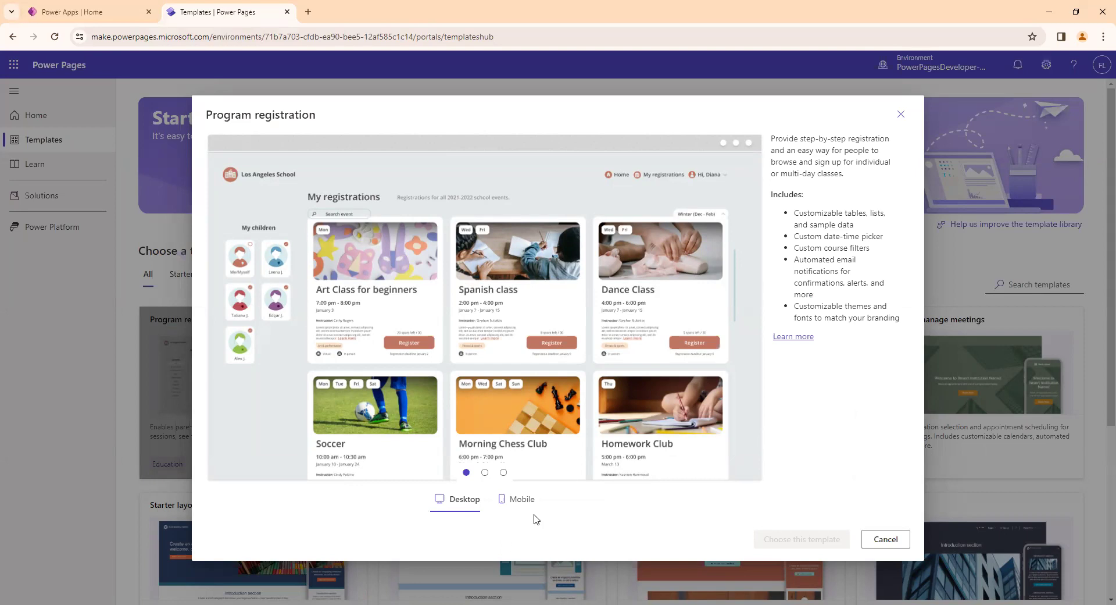
pyautogui.click(516, 499)
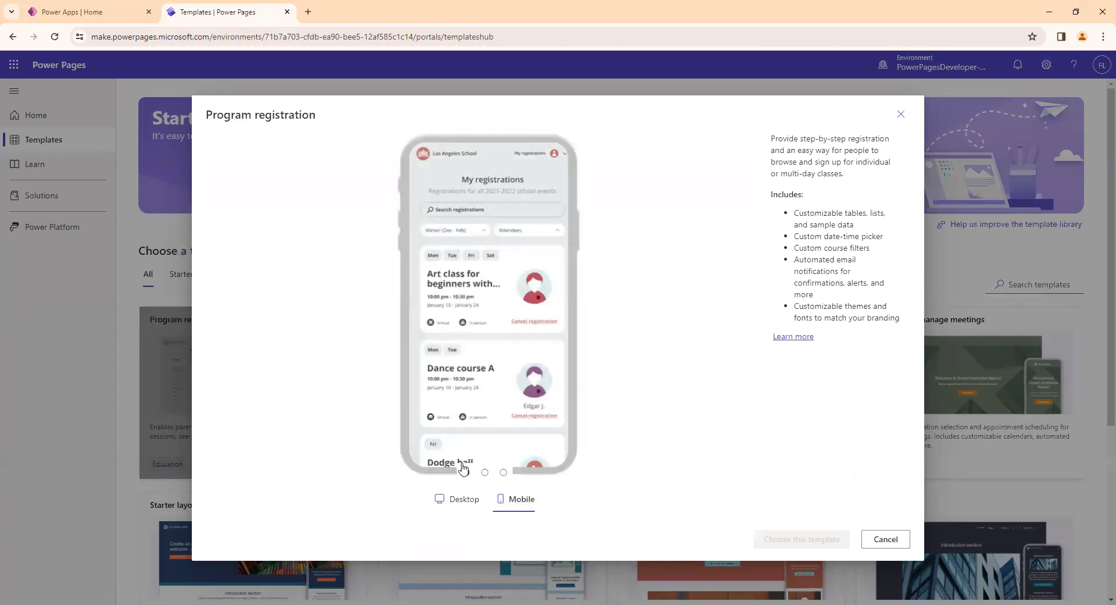
pyautogui.click(463, 500)
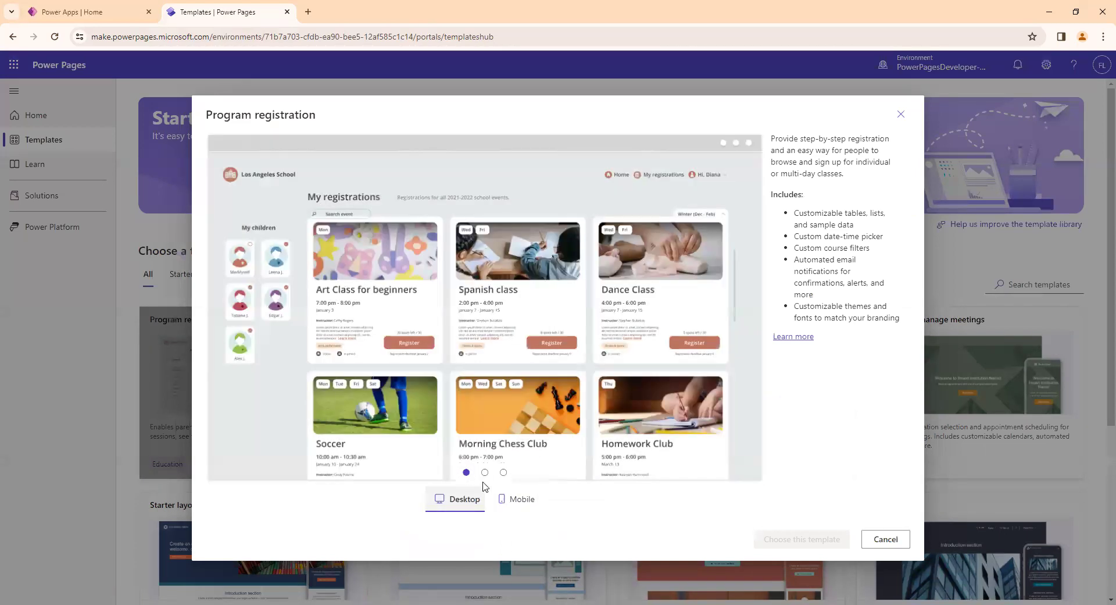
pyautogui.click(878, 539)
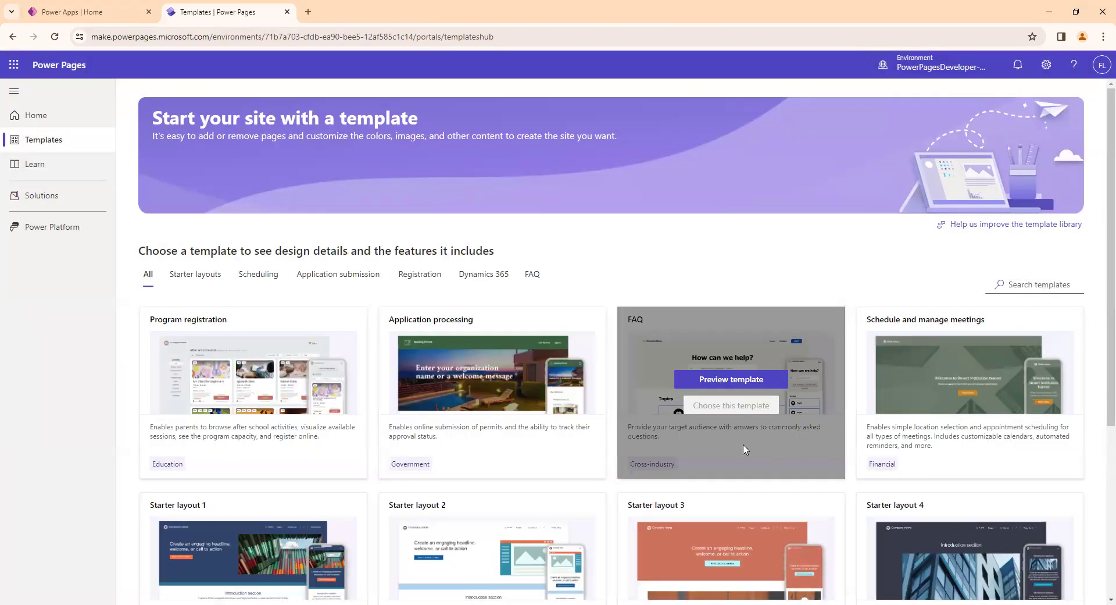
# Browse the site templates by category: Starter layouts, Scheduling, Application submission, Registration and Dynamics 365.
pyautogui.scroll(-2, 743, 451)
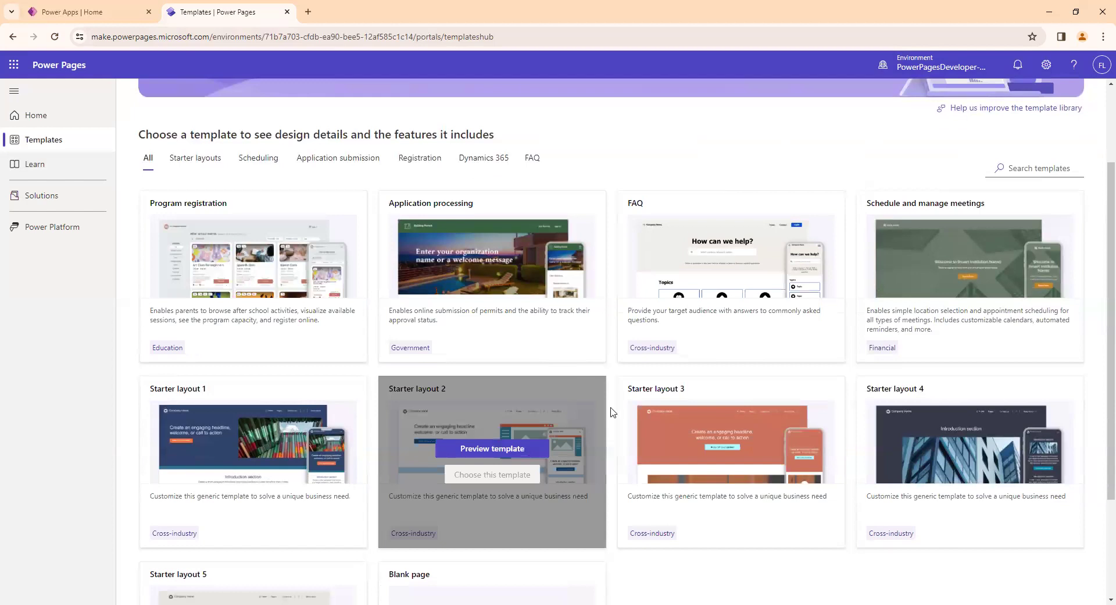
pyautogui.scroll(-2, 370, 448)
pyautogui.scroll(3, 370, 449)
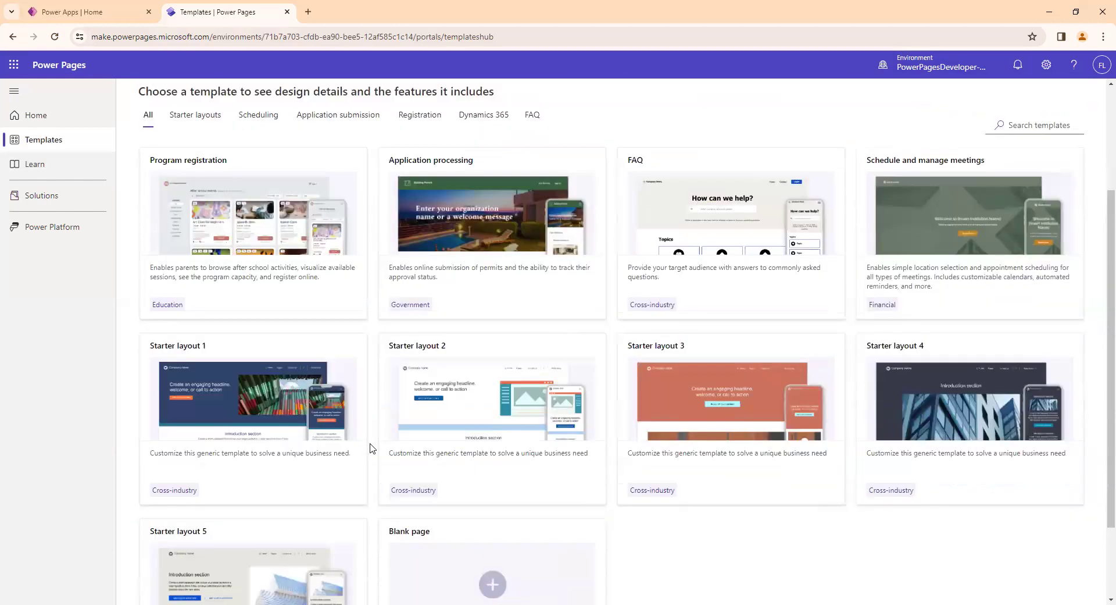
pyautogui.click(195, 184)
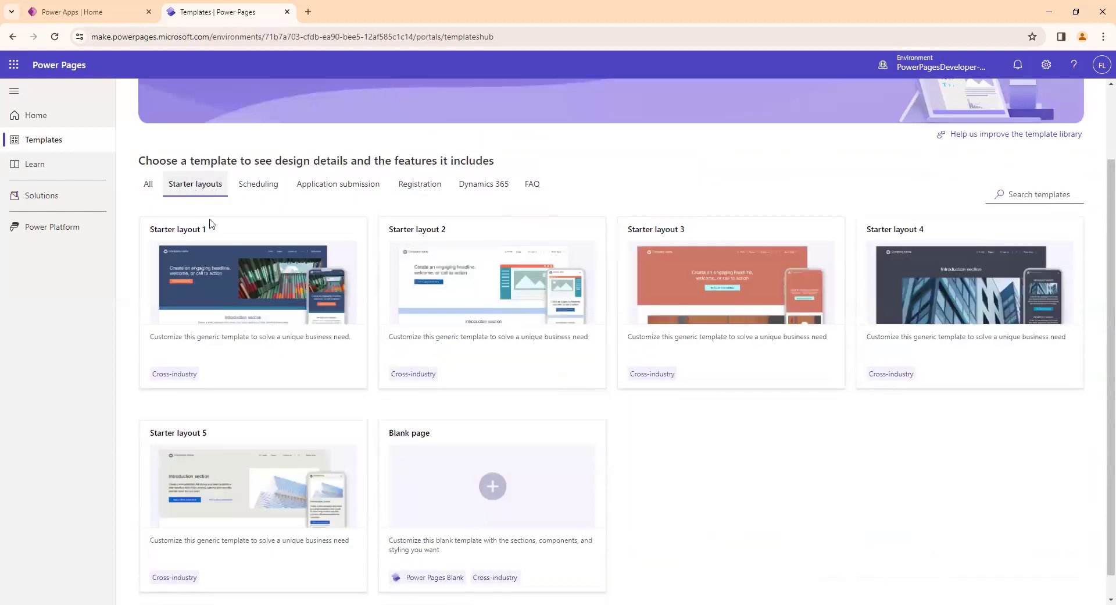
pyautogui.click(265, 184)
pyautogui.click(352, 186)
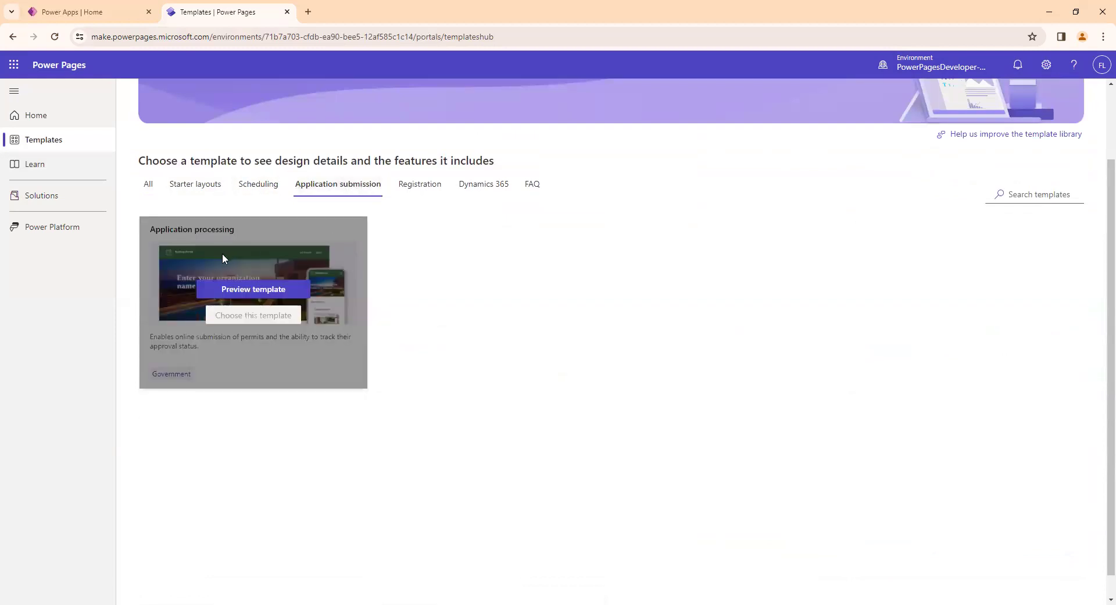
pyautogui.click(421, 187)
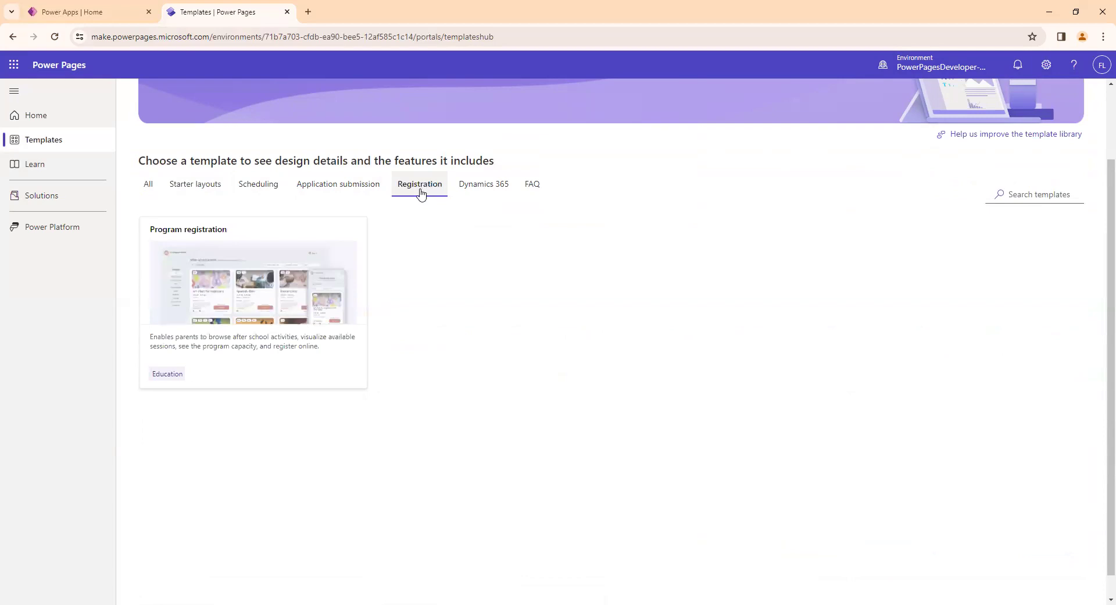
pyautogui.moveTo(167, 267)
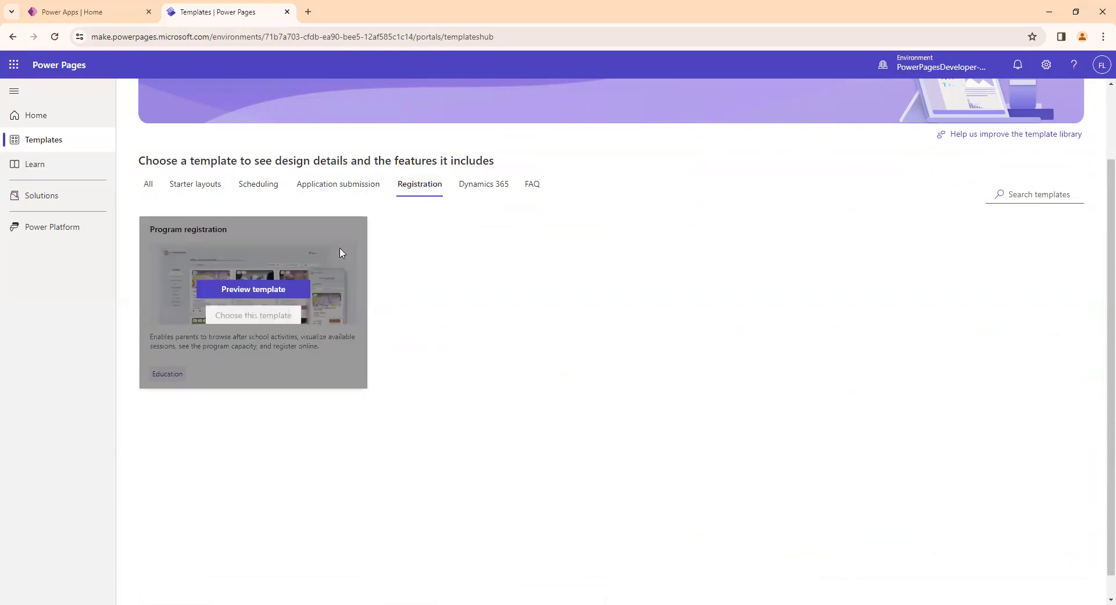
pyautogui.click(465, 186)
# Show all site templates again and look through the complete gallery down to the blank page template.
pyautogui.click(149, 184)
pyautogui.moveTo(157, 243)
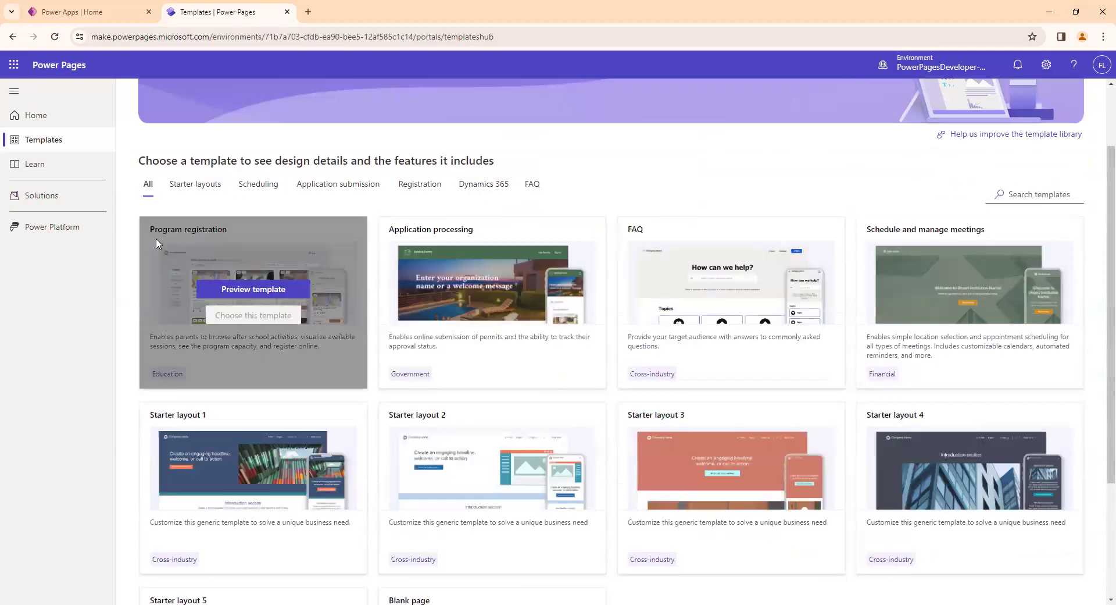
pyautogui.moveTo(780, 413)
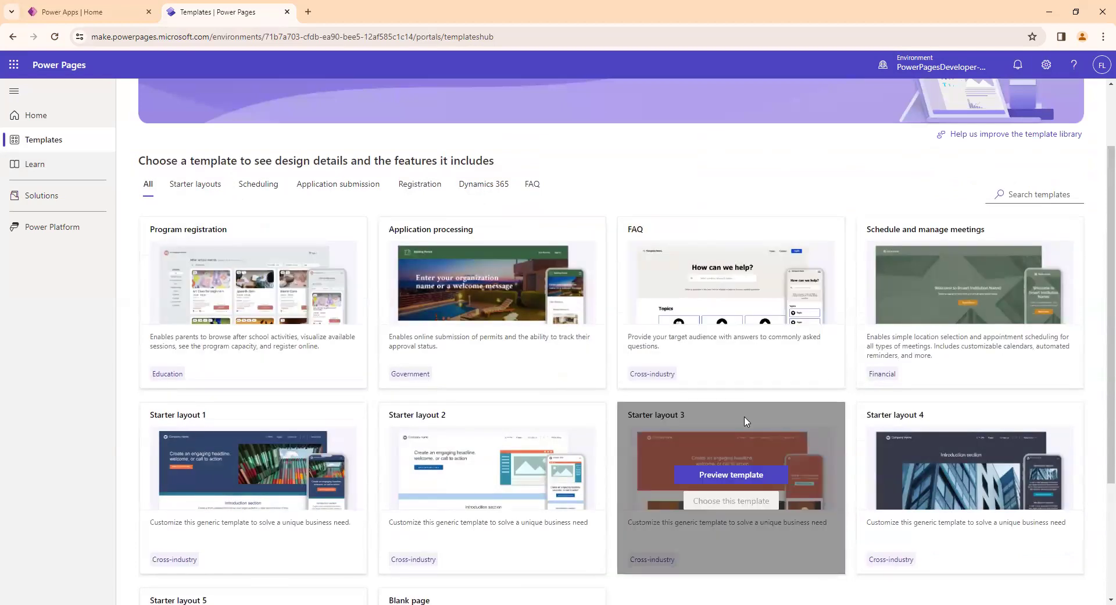
pyautogui.scroll(-2, 746, 420)
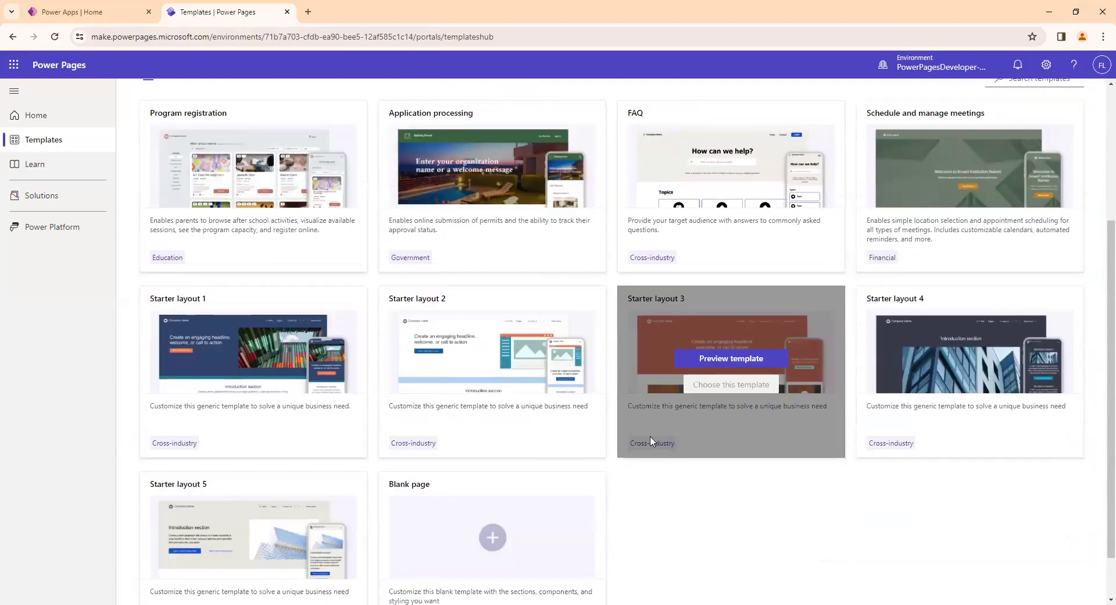
# Preview the Starter layout 5 template, read its description and included pages, and close the preview without choosing it.
pyautogui.moveTo(473, 536)
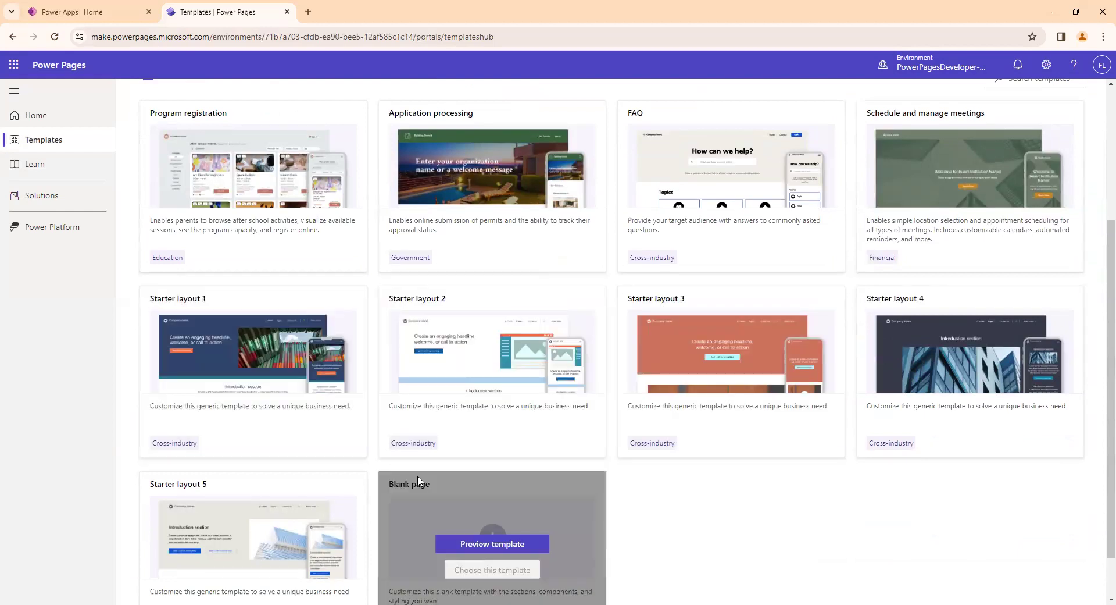
pyautogui.scroll(-1, 421, 479)
pyautogui.click(293, 485)
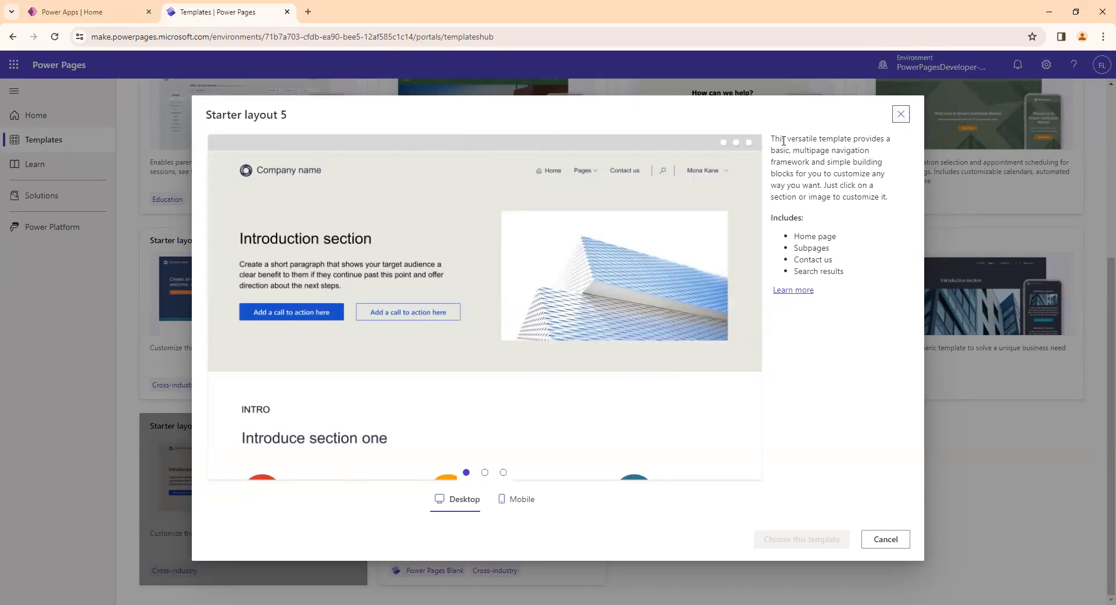
pyautogui.moveTo(771, 139); pyautogui.dragTo(853, 271)
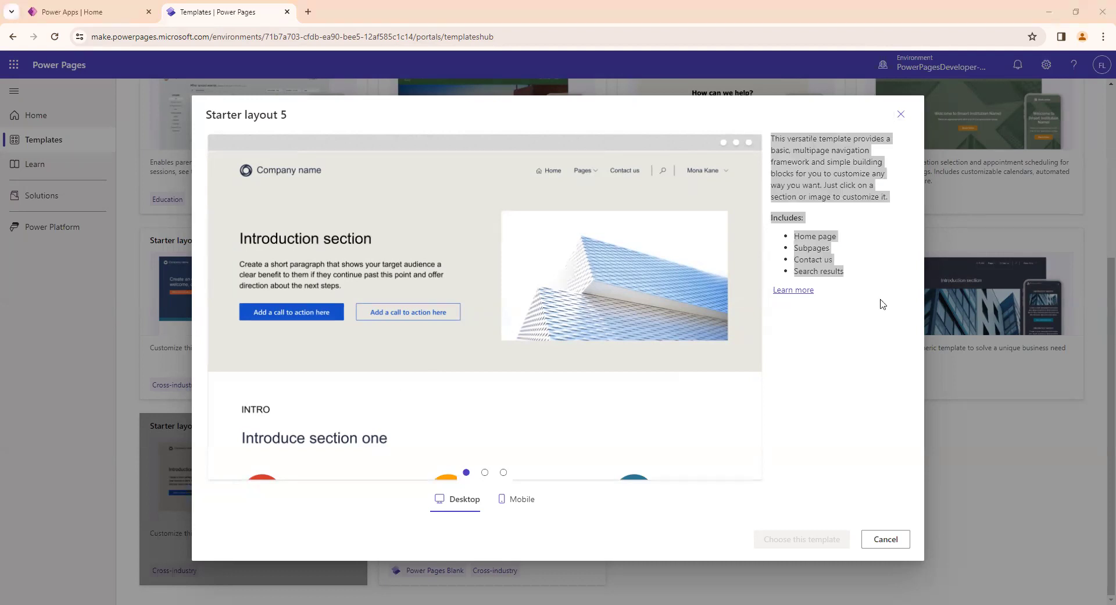
pyautogui.click(902, 114)
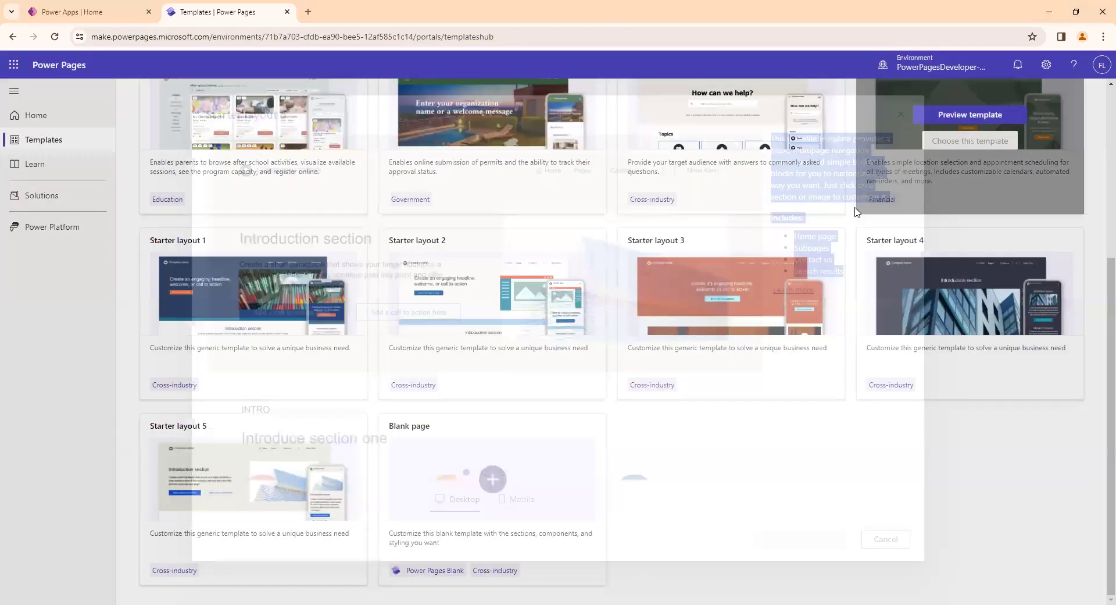
# Preview the Blank page template and close the preview without choosing it.
pyautogui.moveTo(495, 516)
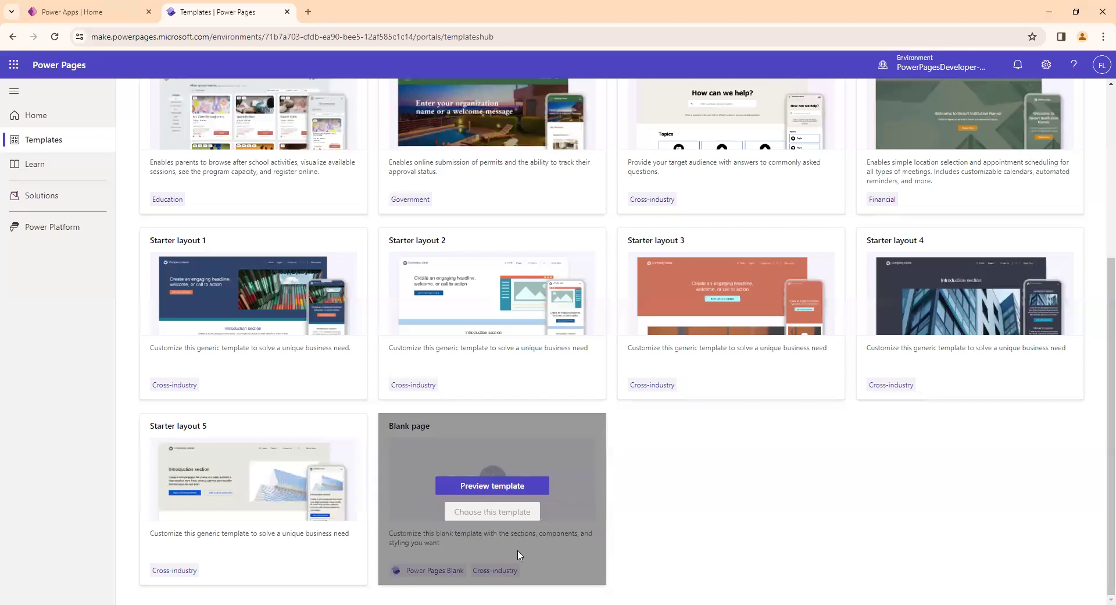
pyautogui.click(553, 554)
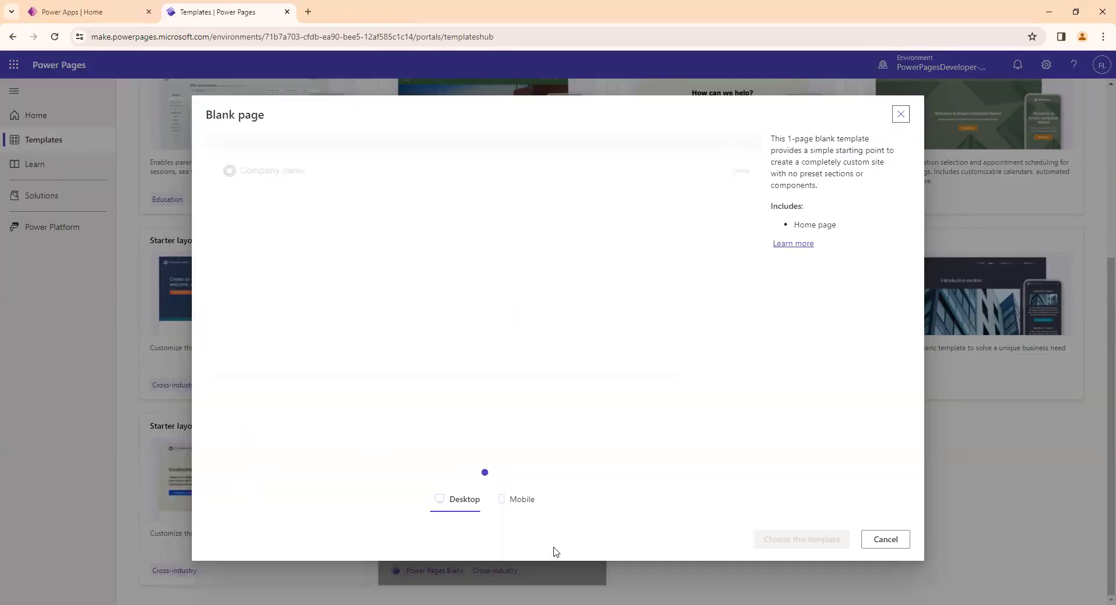
pyautogui.click(886, 545)
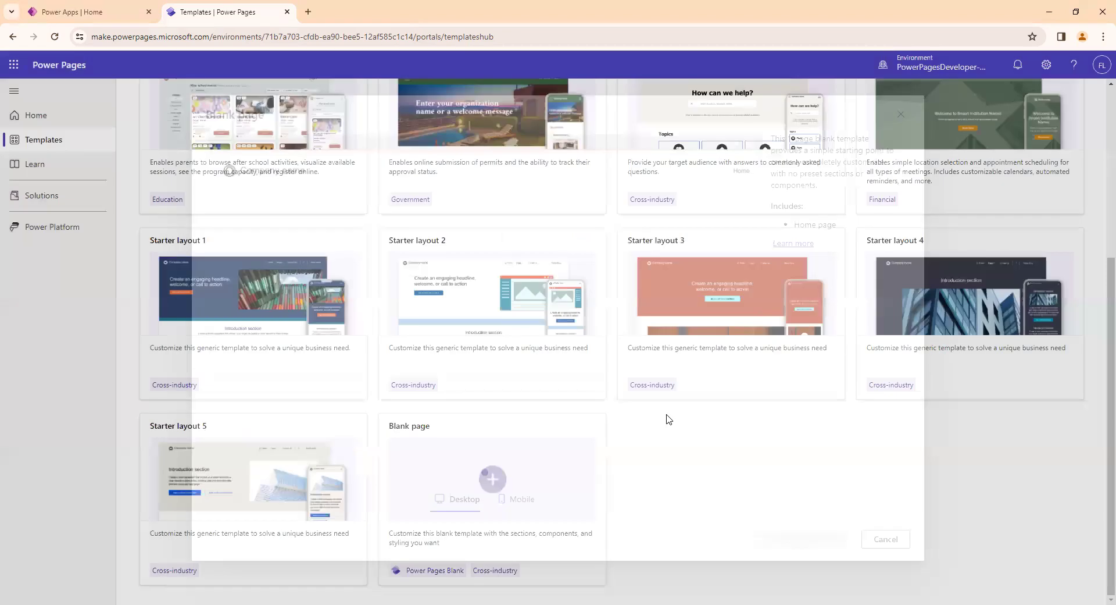
# Reopen the Program registration template preview from the full gallery and cancel it without choosing the template.
pyautogui.scroll(5, 814, 262)
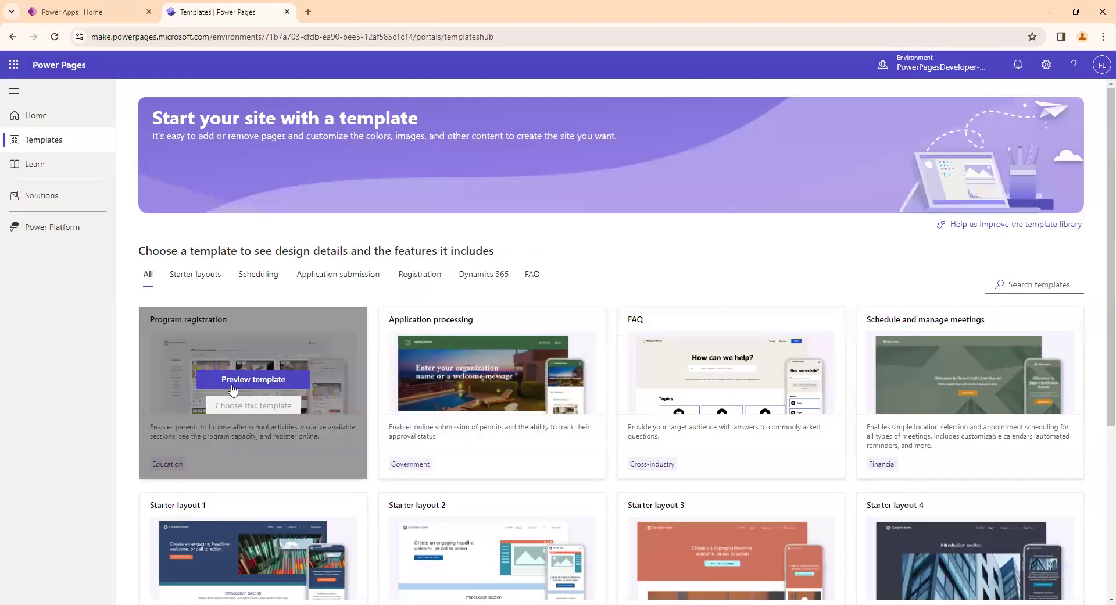
pyautogui.click(254, 379)
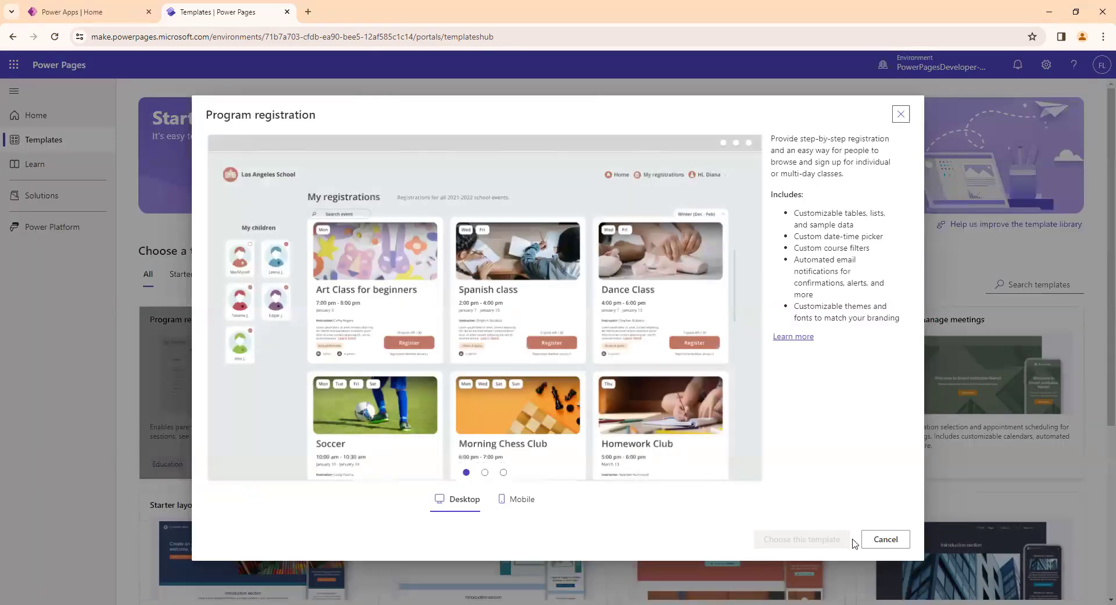
pyautogui.click(886, 539)
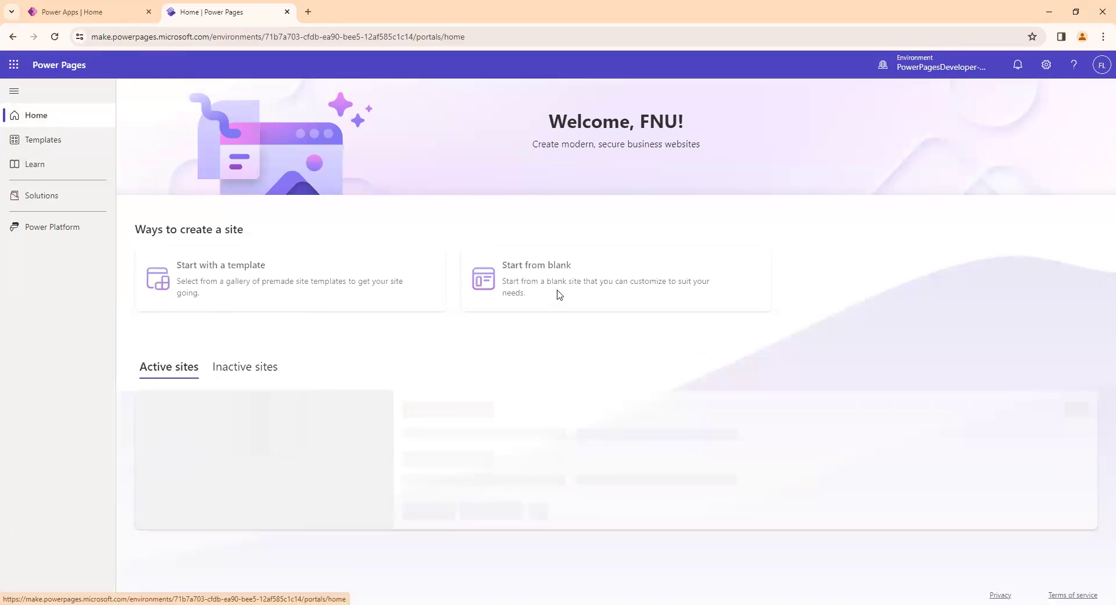
# Review the template and blank options for creating a site on the home page, and locate the Testing site among the active sites.
pyautogui.moveTo(168, 293)
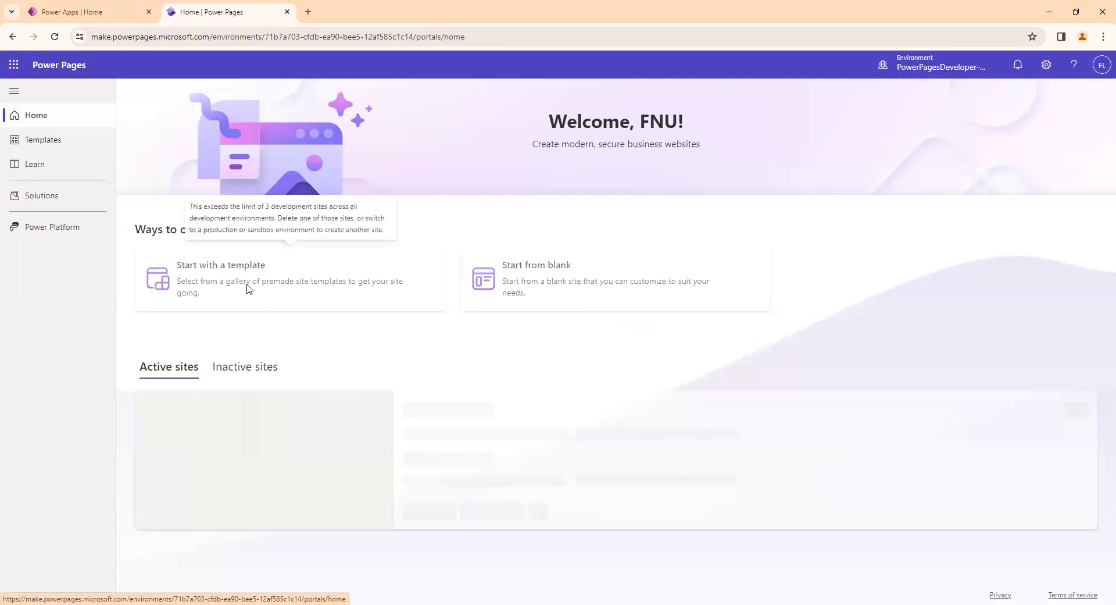
pyautogui.moveTo(570, 300)
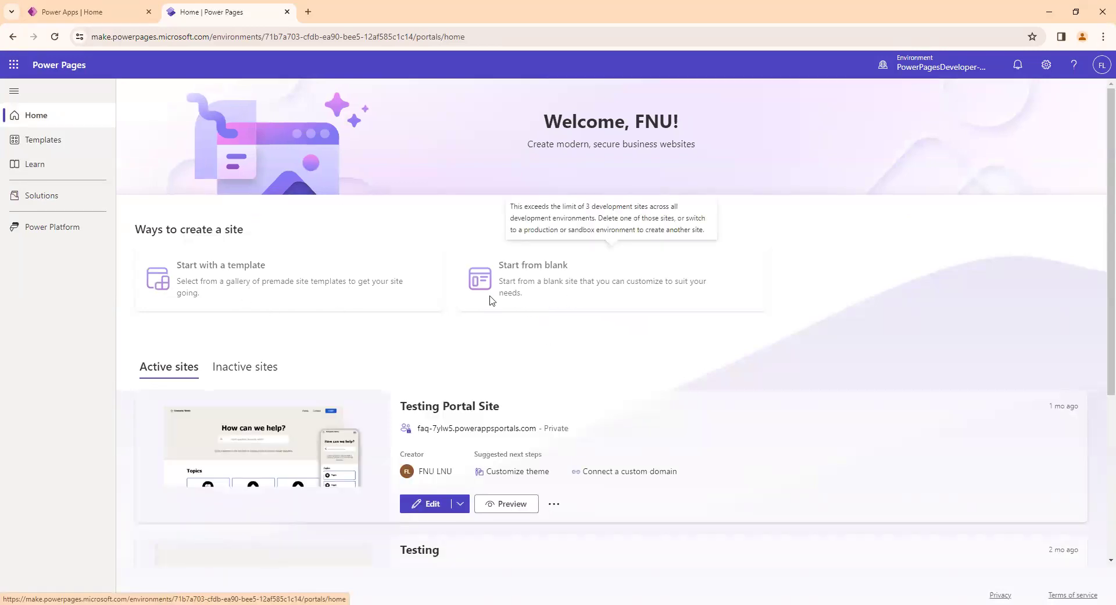
pyautogui.moveTo(200, 248)
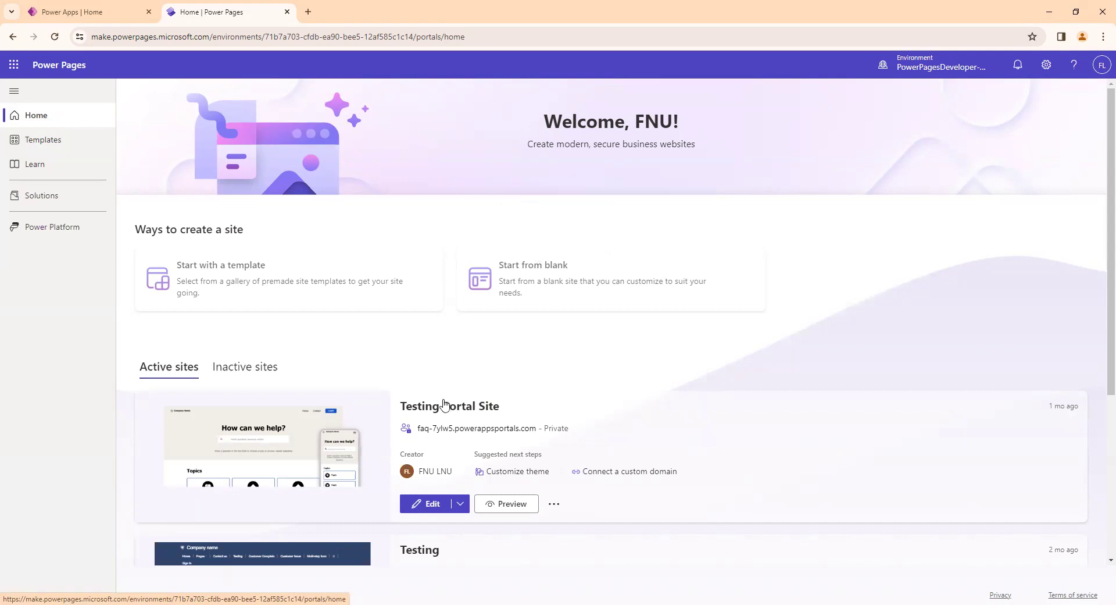
pyautogui.scroll(-3, 445, 400)
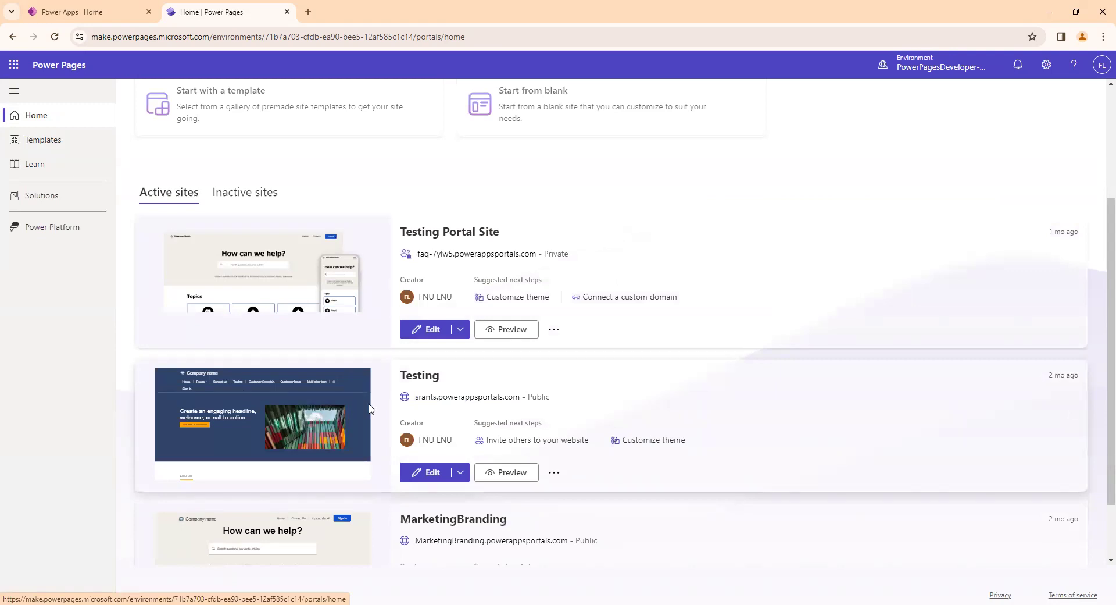
pyautogui.moveTo(445, 373); pyautogui.dragTo(402, 373)
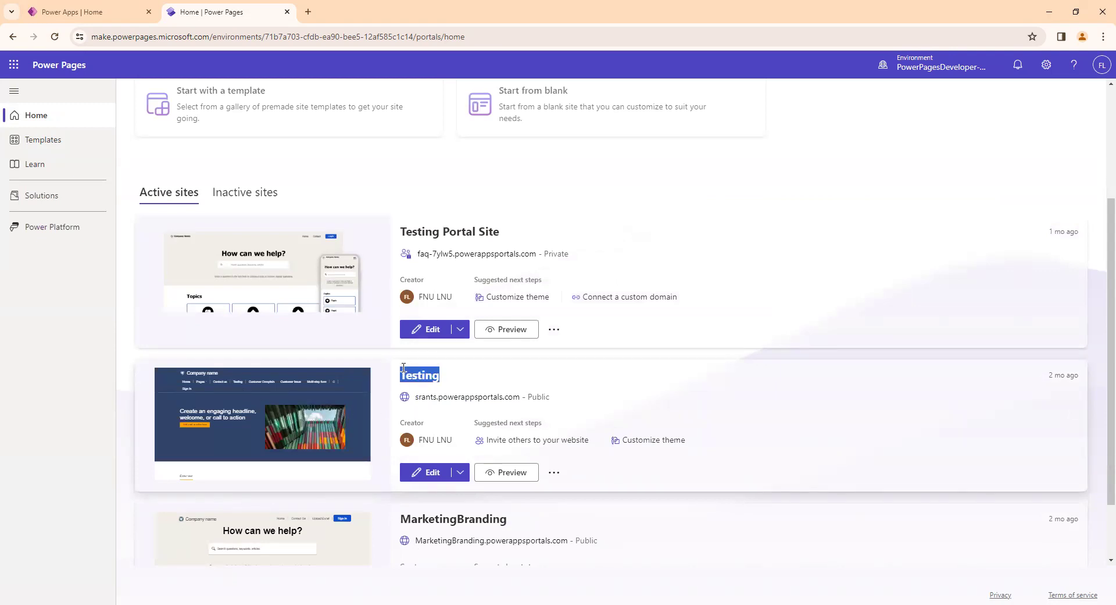
pyautogui.click(446, 380)
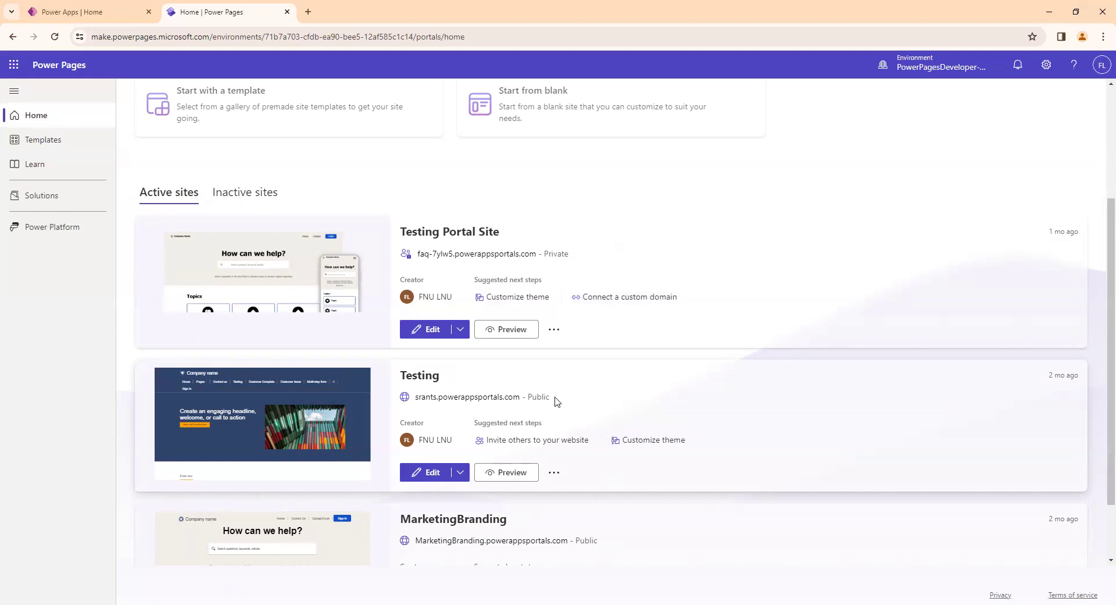
# Examine the suggested next steps and the creator shown for the Testing site.
pyautogui.moveTo(503, 421); pyautogui.dragTo(529, 417)
pyautogui.click(562, 424)
pyautogui.moveTo(405, 422); pyautogui.dragTo(416, 442)
pyautogui.click(431, 416)
pyautogui.moveTo(423, 440); pyautogui.dragTo(461, 446)
# View the signed-in account's name in Power Pages and compare it with the Testing site's creator.
pyautogui.click(1102, 65)
pyautogui.moveTo(1008, 124); pyautogui.dragTo(1061, 128)
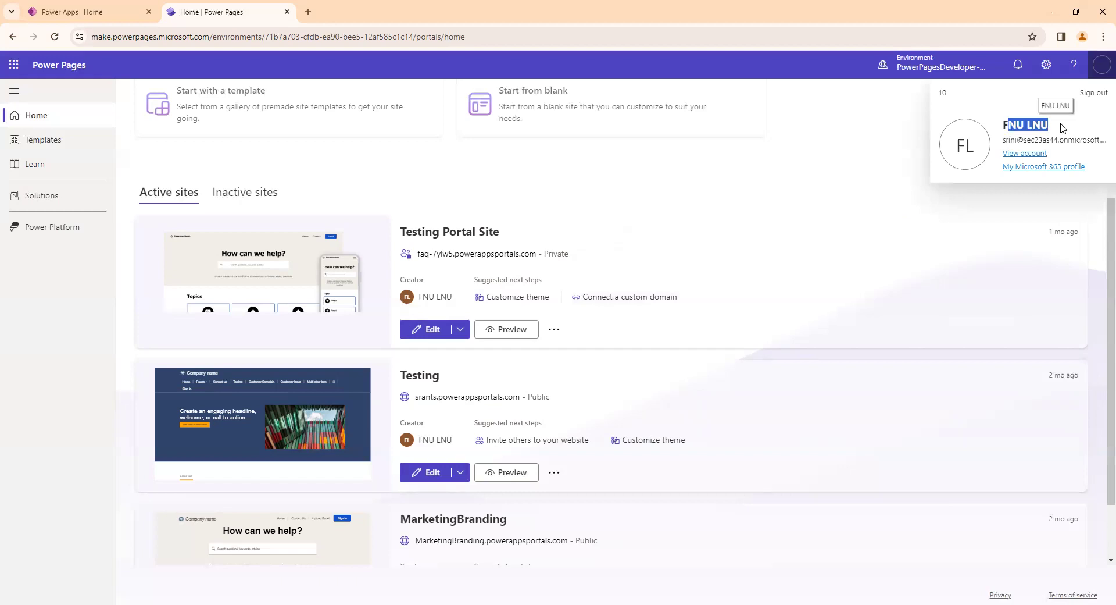
pyautogui.click(1093, 74)
pyautogui.moveTo(458, 440); pyautogui.dragTo(398, 439)
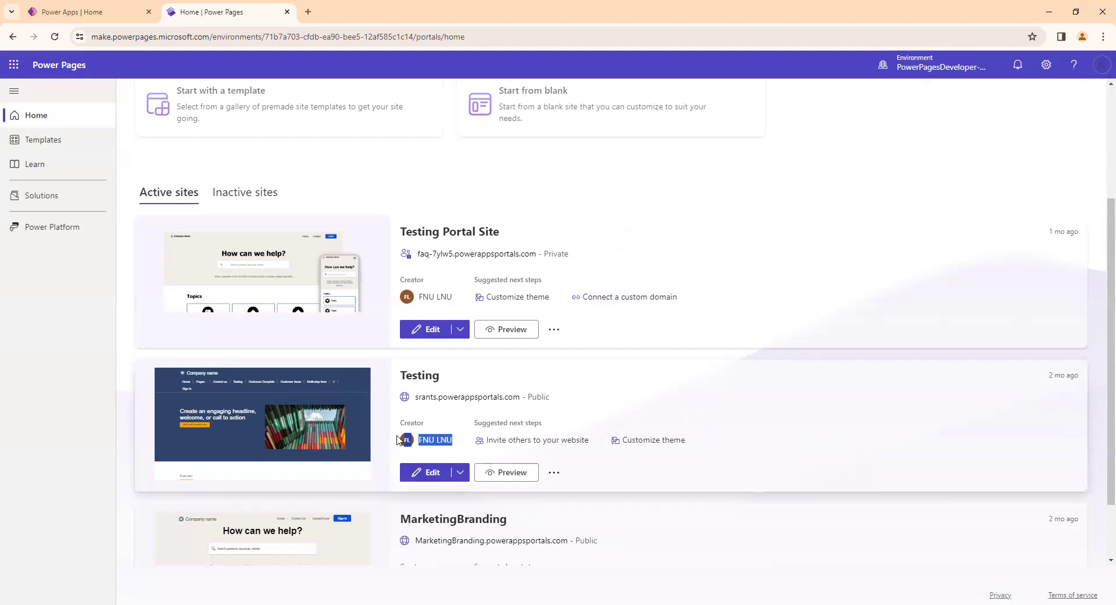
pyautogui.click(604, 393)
# Compare the visibility of the Testing and Testing Portal Site sites, checking the signed-in account in Power Apps in between.
pyautogui.moveTo(528, 399); pyautogui.dragTo(553, 401)
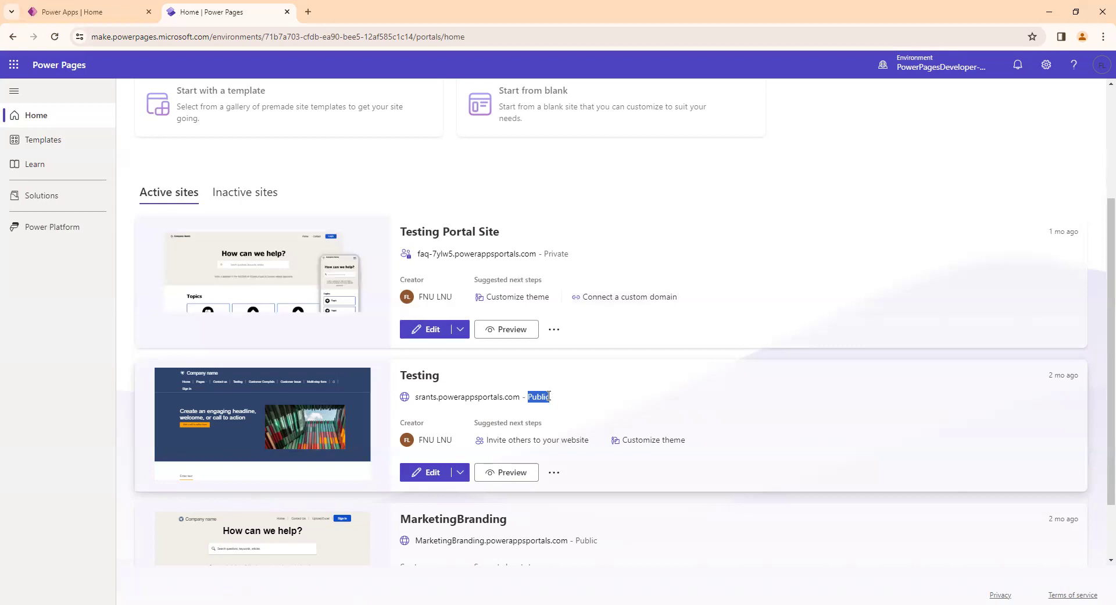
pyautogui.click(72, 12)
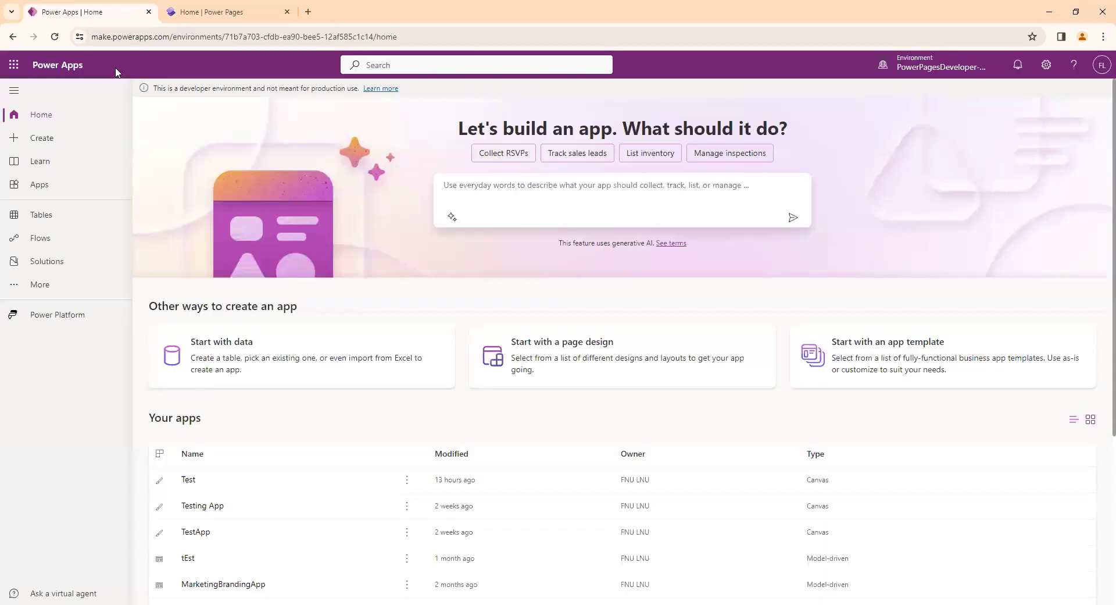
pyautogui.click(1101, 66)
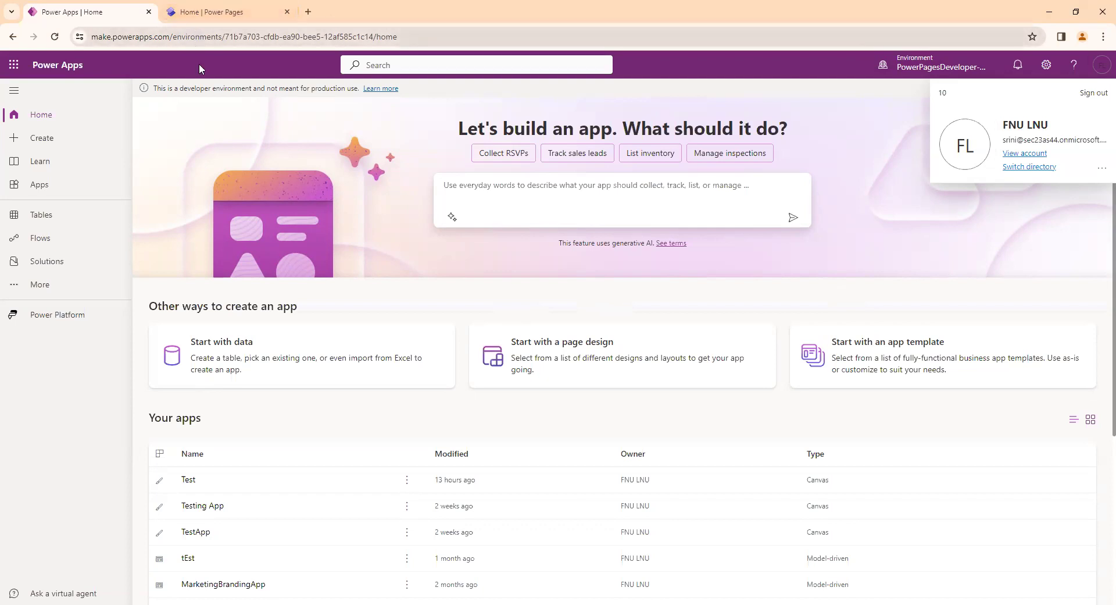
pyautogui.tripleClick(1013, 125)
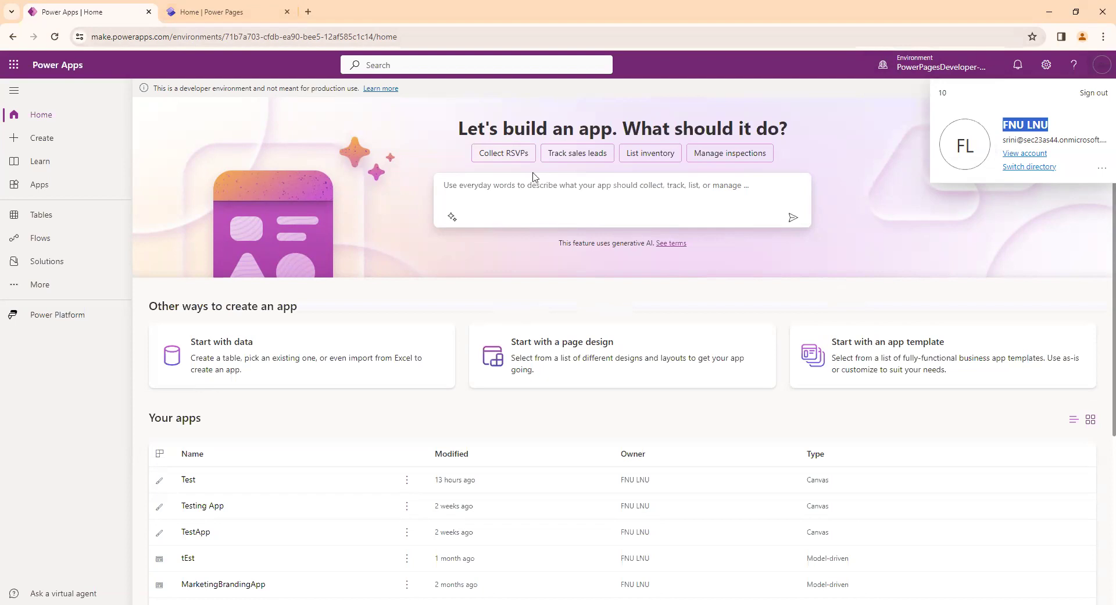
pyautogui.click(181, 9)
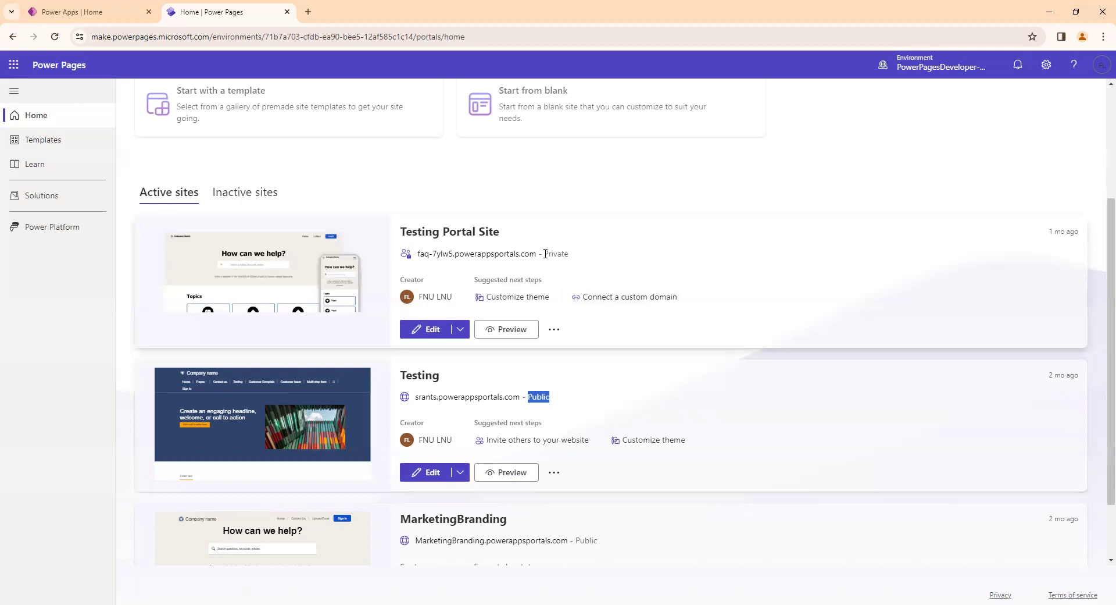
pyautogui.moveTo(544, 254); pyautogui.dragTo(573, 260)
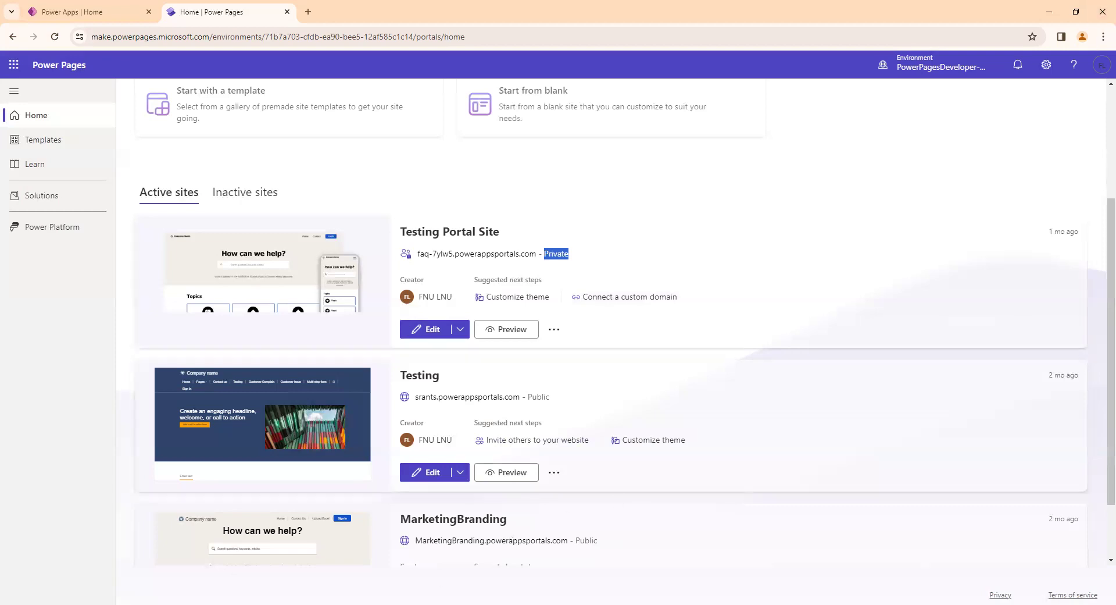
# Look at the link options for the Testing site's address, open an empty browser tab, and return to Power Pages.
pyautogui.click(582, 424)
pyautogui.rightClick(452, 401)
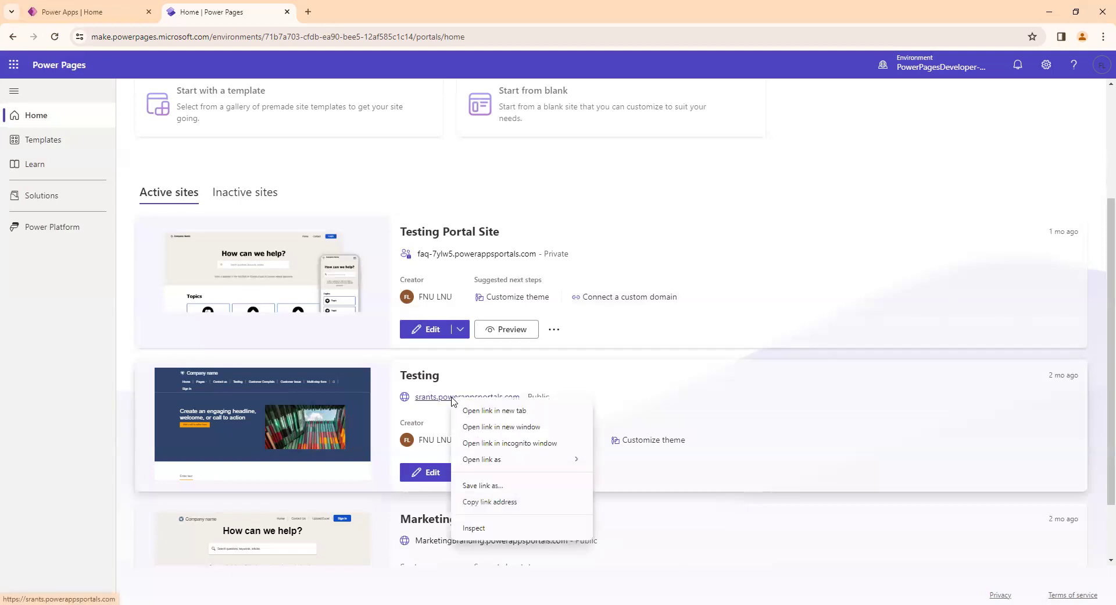
pyautogui.click(295, 18)
pyautogui.hotkey('ctrl', 't')
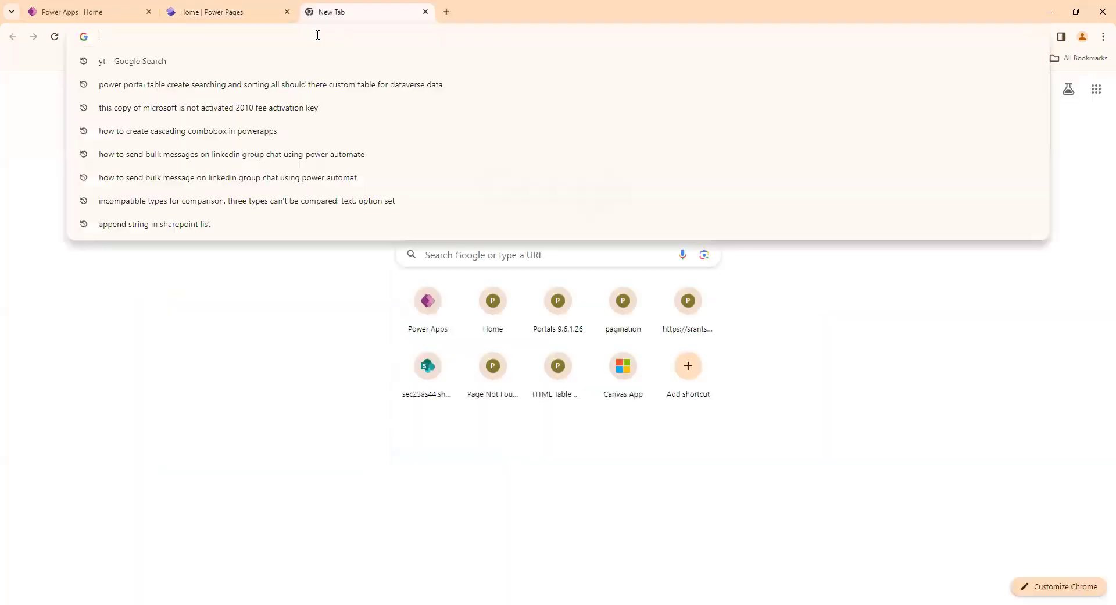
pyautogui.click(283, 14)
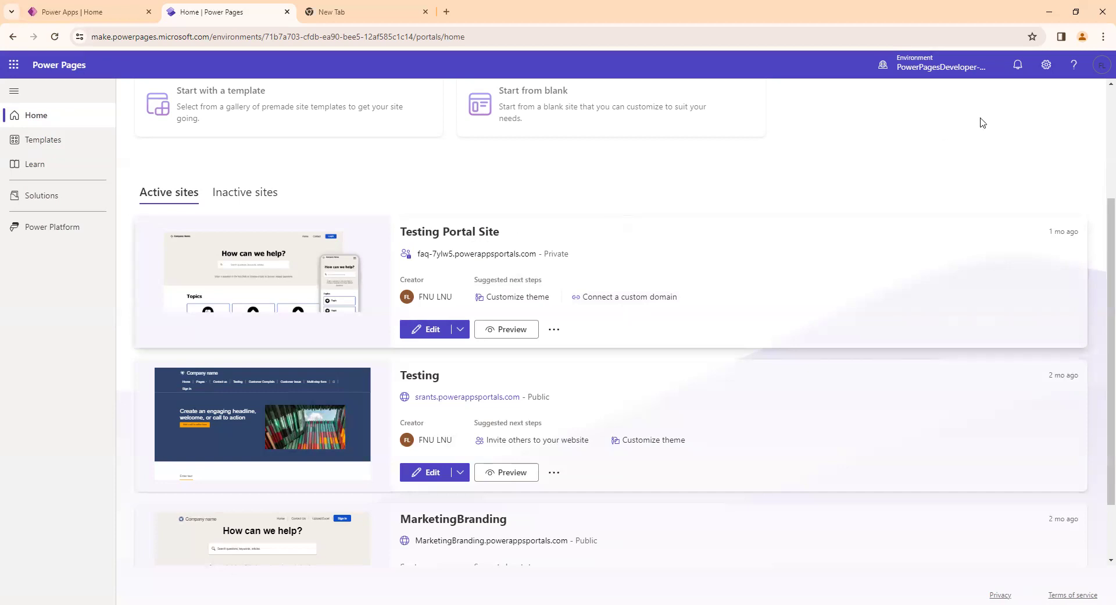
# View the signed-in account details in Power Pages, and open the Microsoft 365 admin center from Power Apps in its own browser tab.
pyautogui.click(1100, 70)
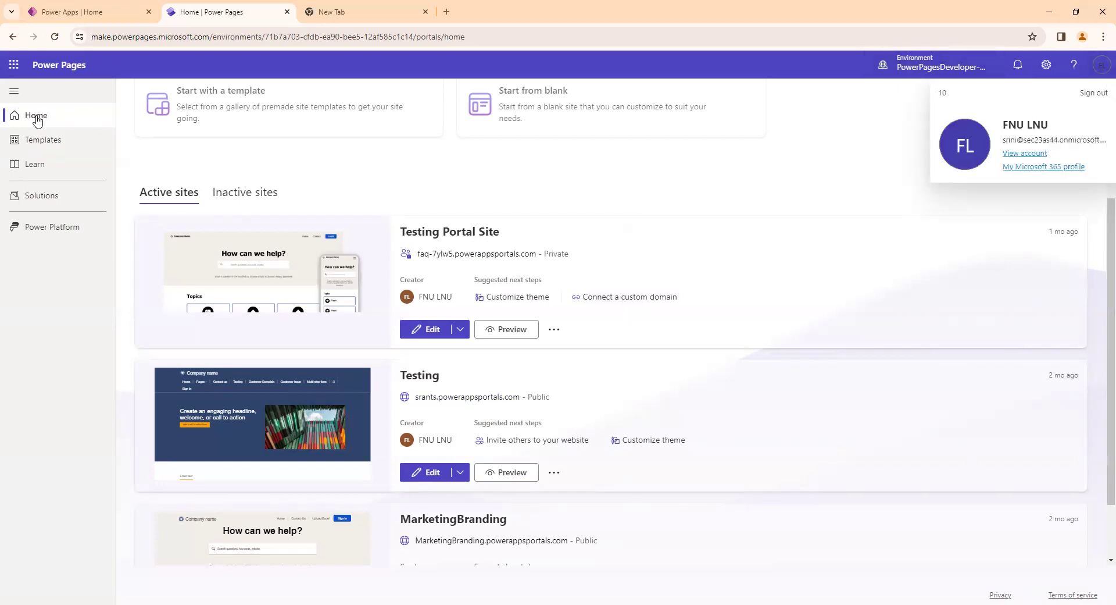
pyautogui.click(57, 11)
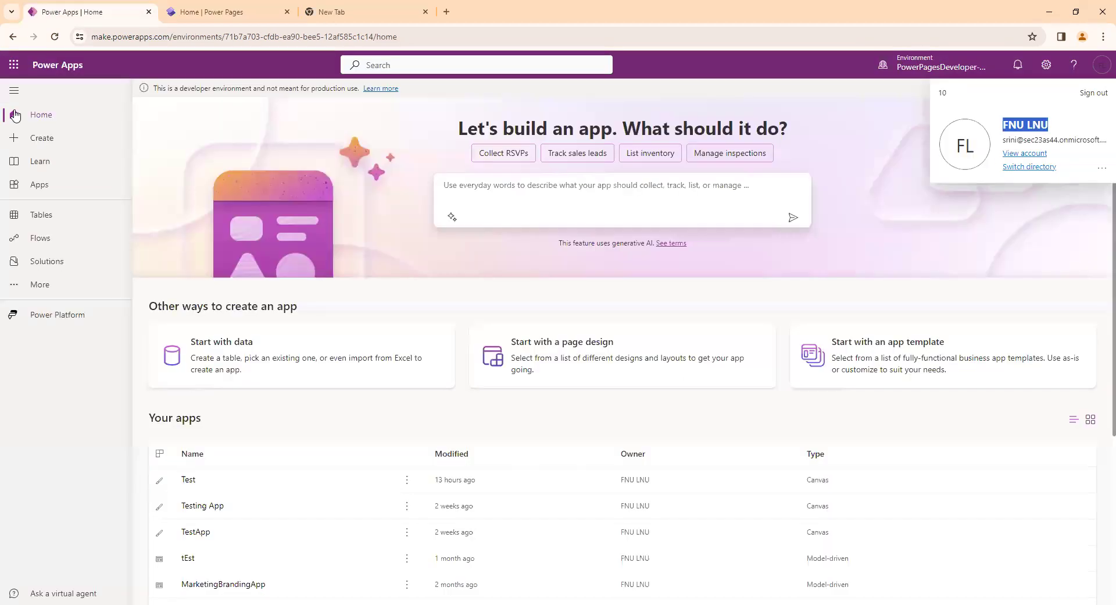
pyautogui.click(13, 67)
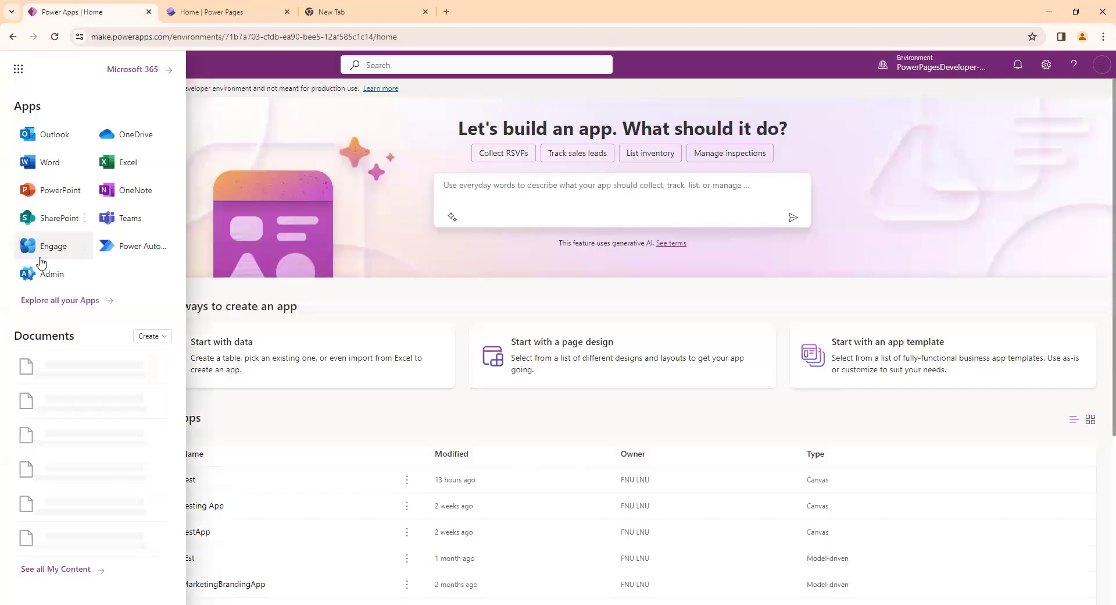
pyautogui.click(44, 282)
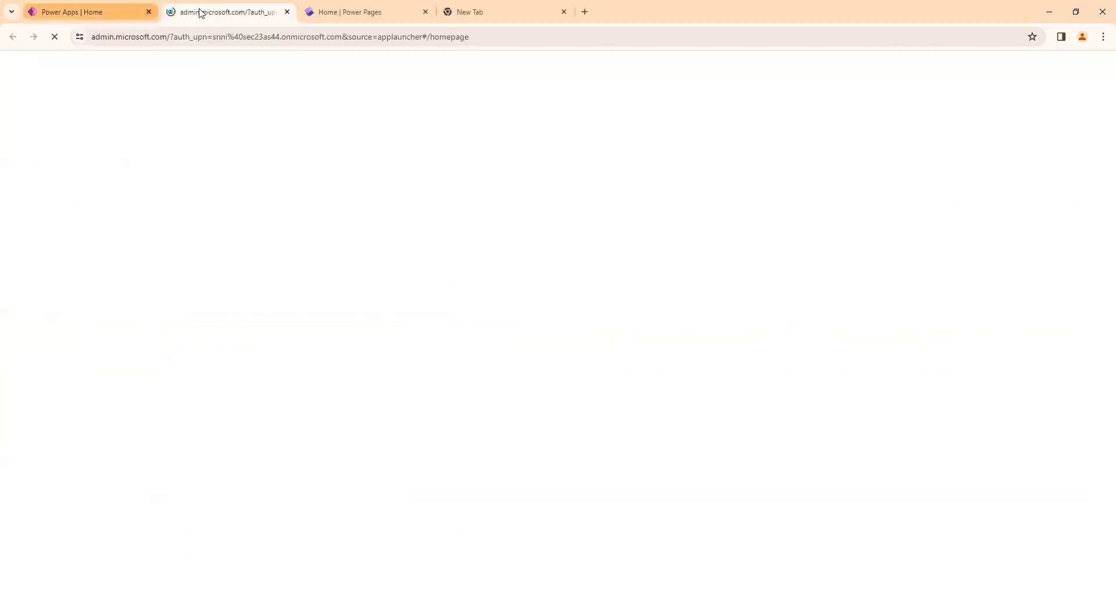
pyautogui.click(101, 13)
pyautogui.click(14, 67)
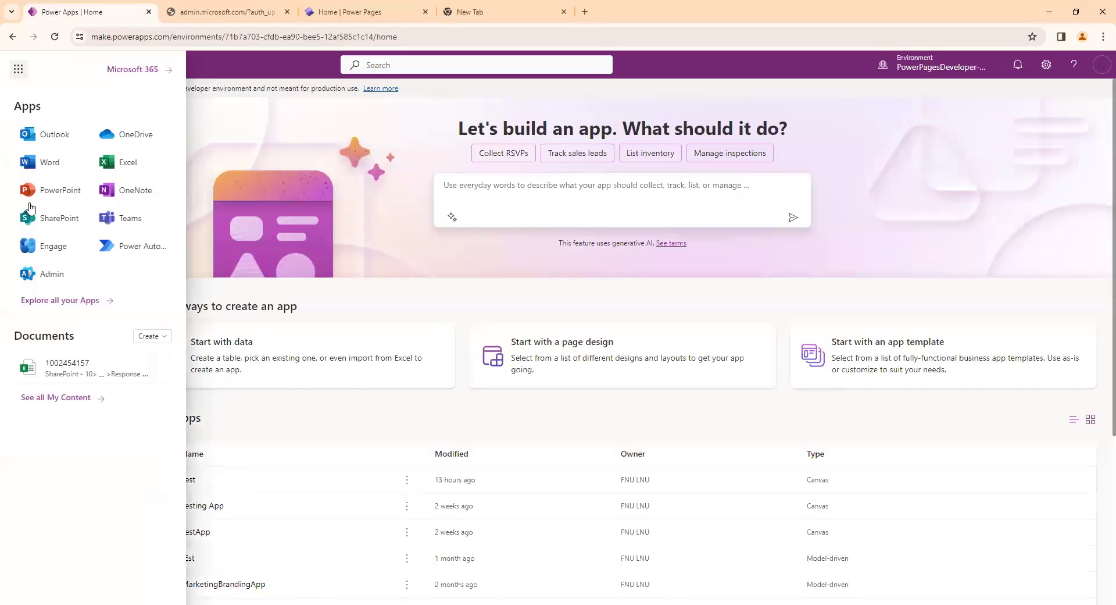
pyautogui.click(230, 12)
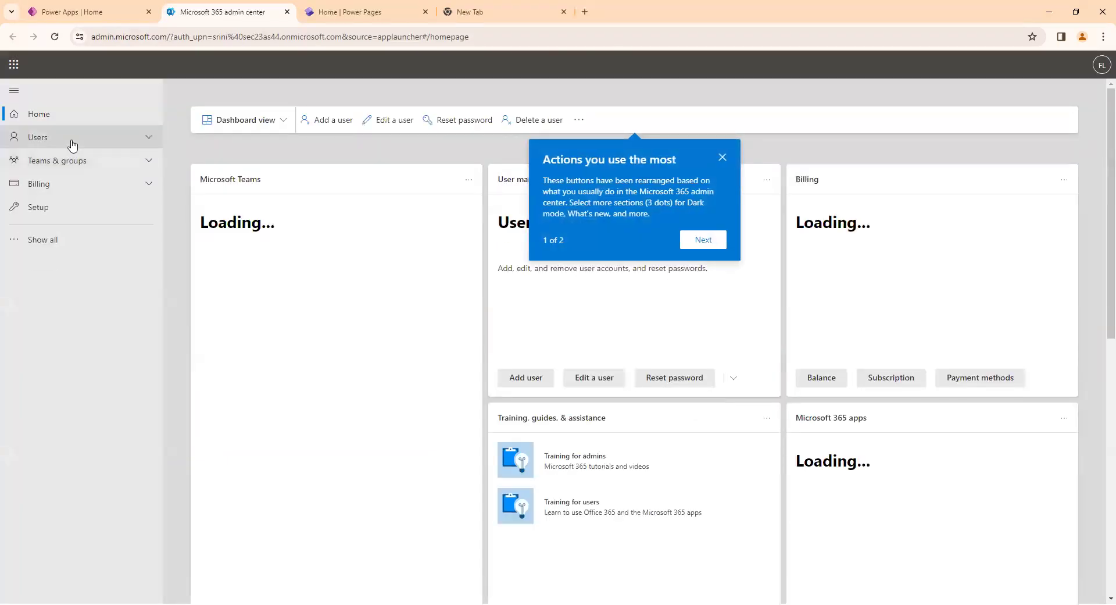
# Show the organization's active users in the Microsoft 365 admin center, and switch back to Power Apps.
pyautogui.click(72, 146)
pyautogui.click(53, 159)
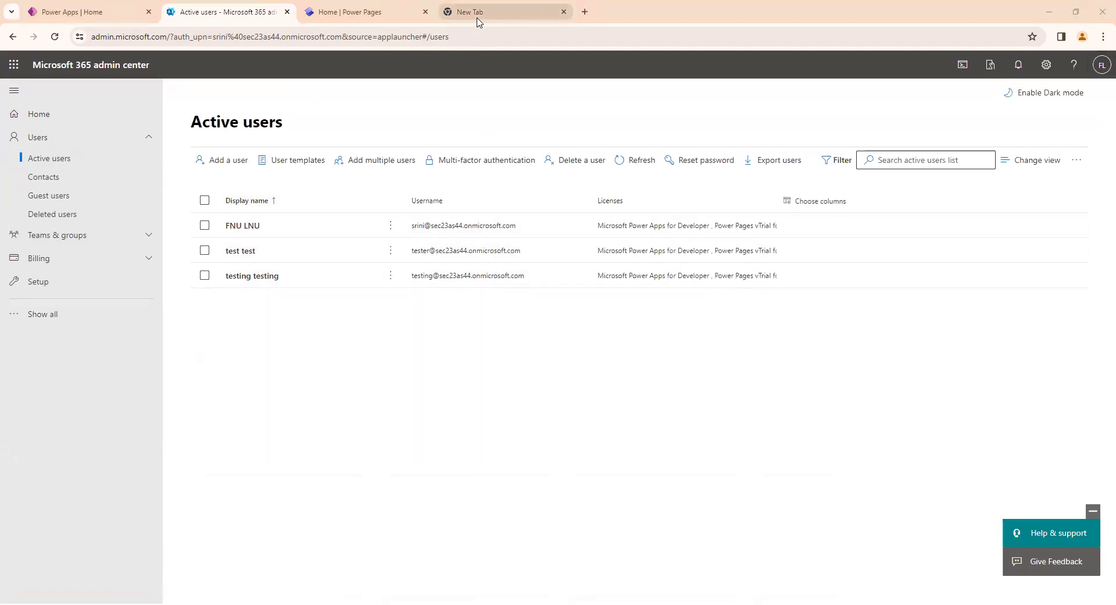
pyautogui.click(93, 11)
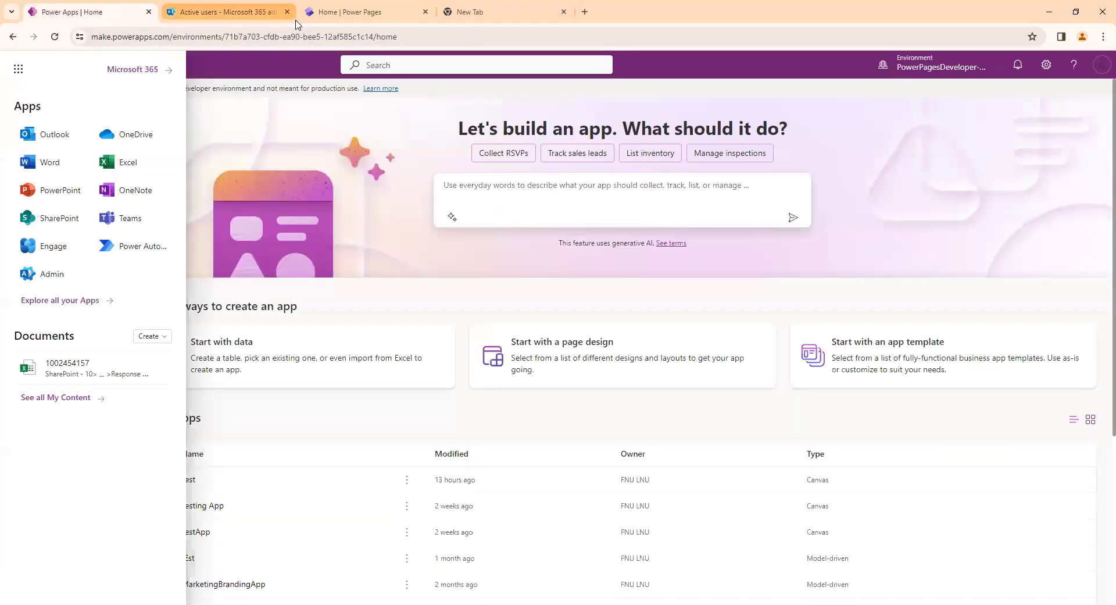
# Return to Power Pages, highlight the Testing Portal Site's visibility, and open the live Testing site for editing.
pyautogui.click(355, 27)
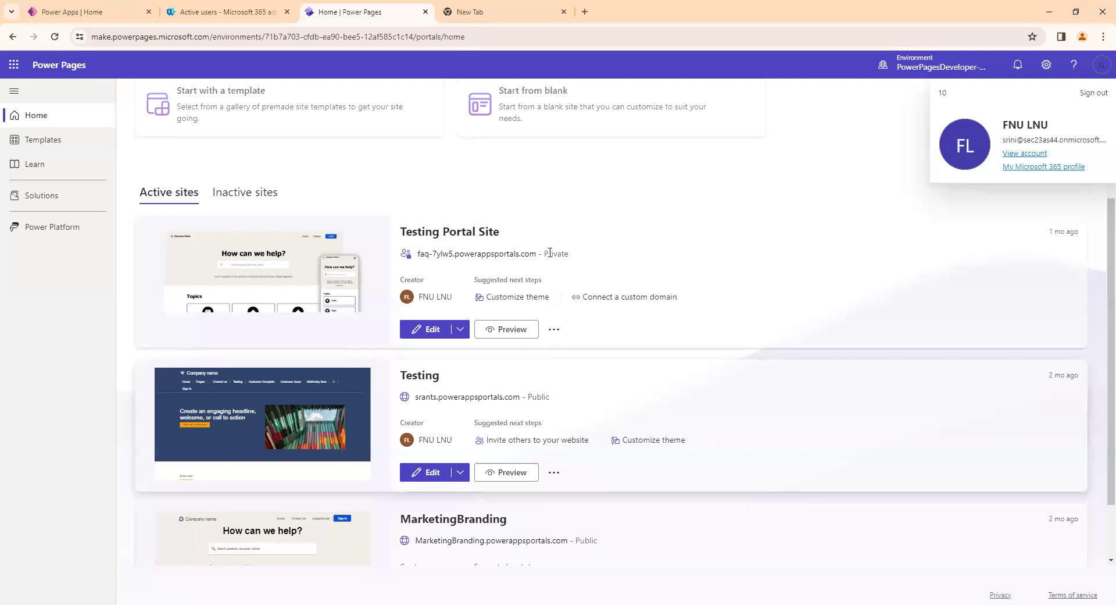
pyautogui.moveTo(547, 254); pyautogui.dragTo(581, 258)
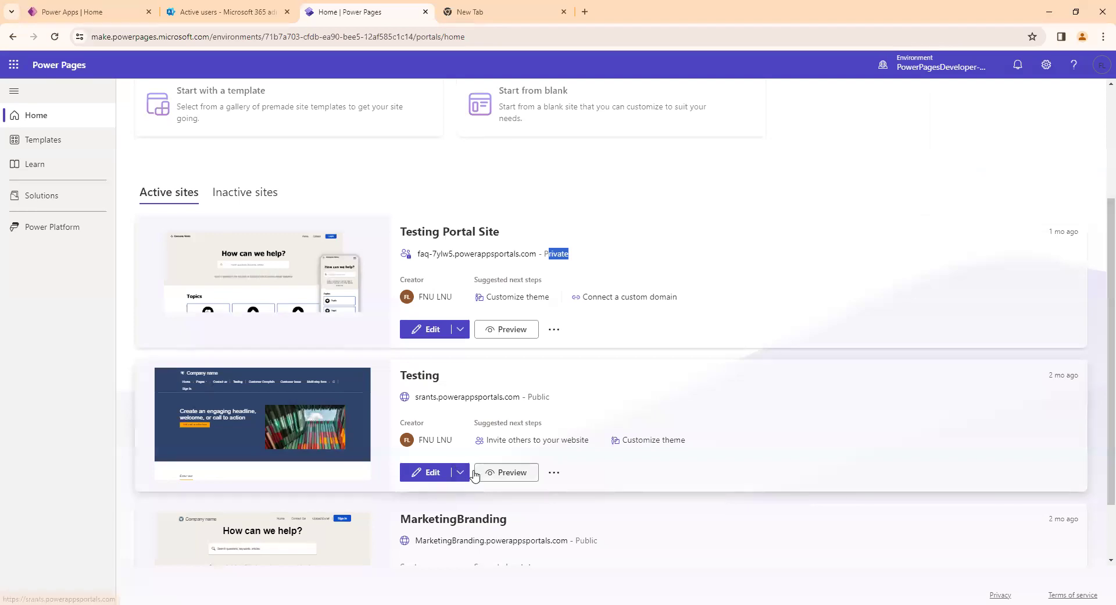
pyautogui.click(428, 473)
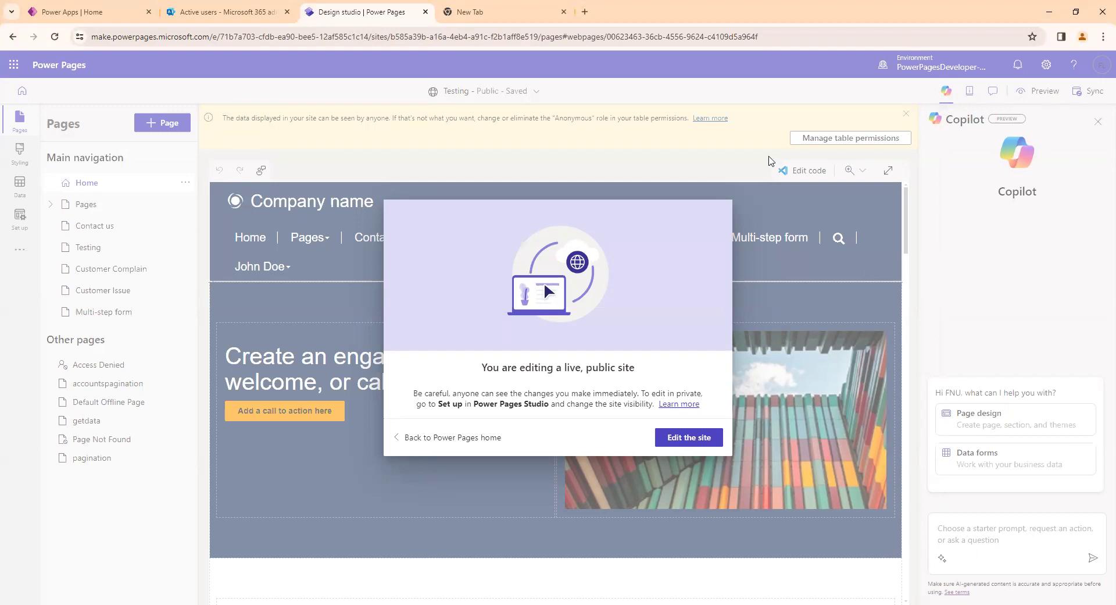
pyautogui.click(674, 437)
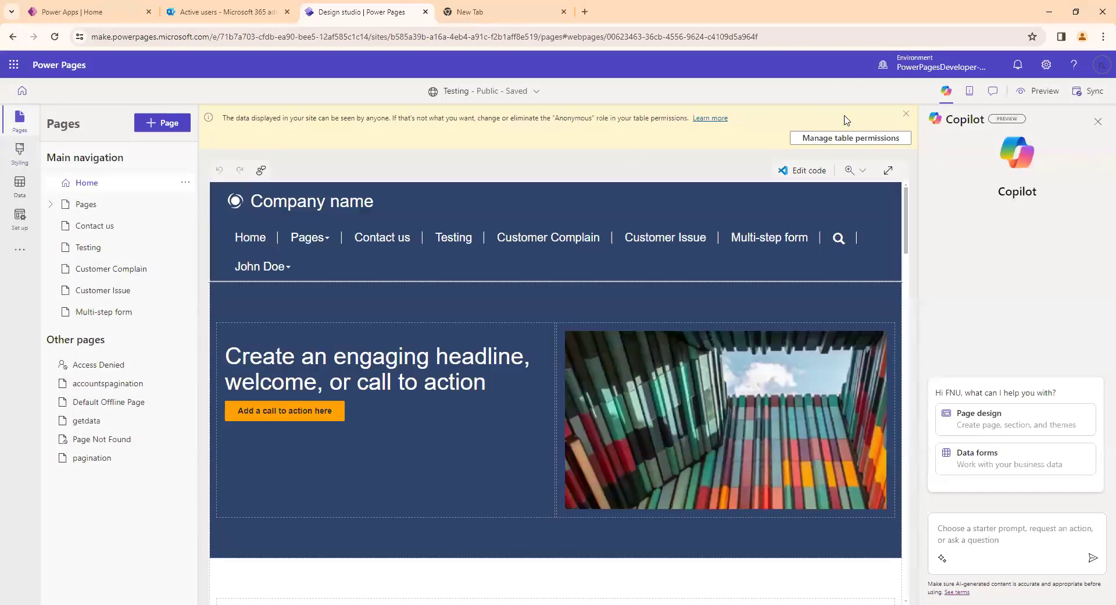
# Examine the Copilot preview assistant beside the Testing site's Home page, and close it.
pyautogui.moveTo(943, 119); pyautogui.dragTo(989, 148)
pyautogui.click(1030, 514)
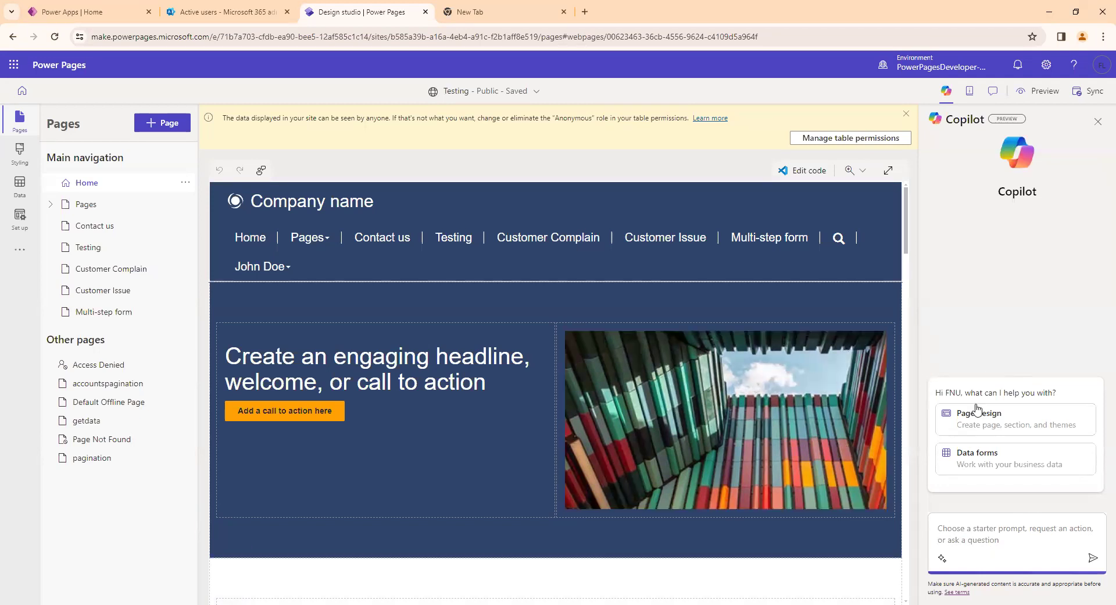
pyautogui.click(943, 119)
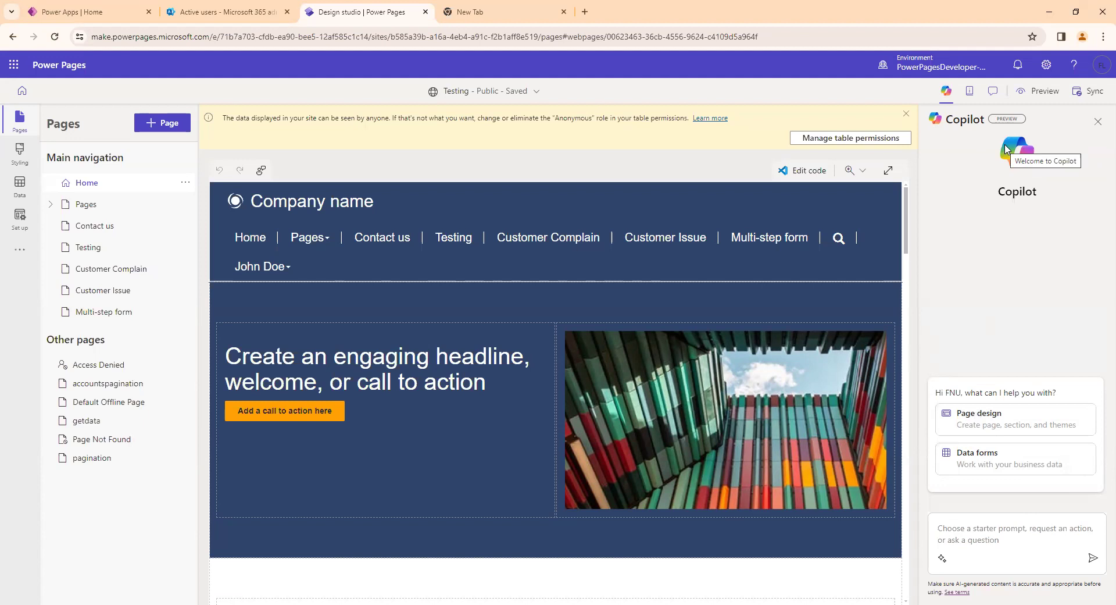
pyautogui.moveTo(995, 121); pyautogui.dragTo(1013, 119)
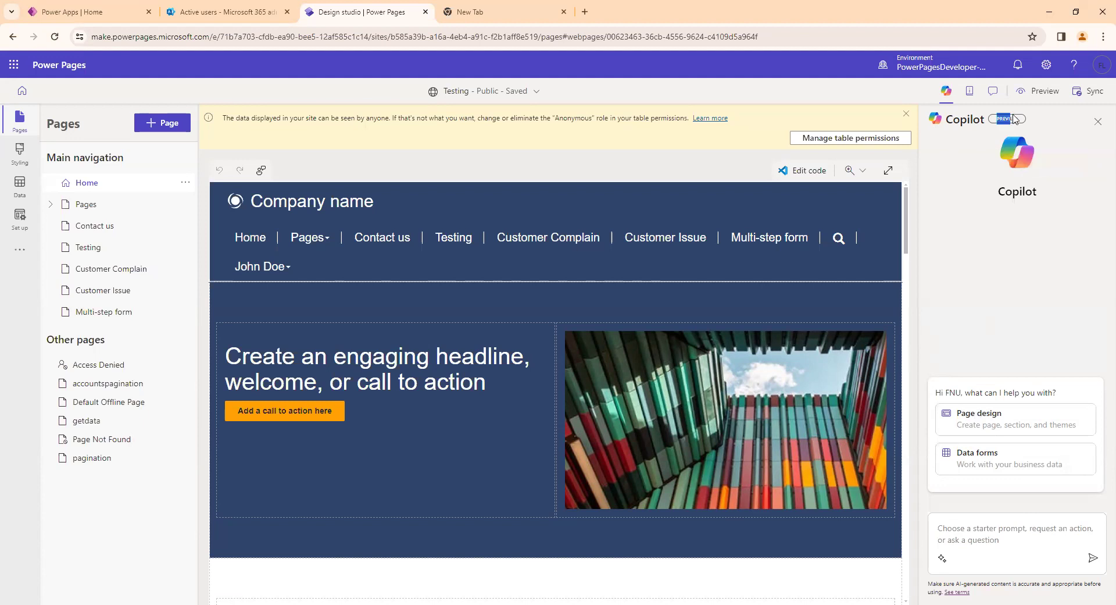
pyautogui.click(875, 217)
pyautogui.moveTo(947, 119); pyautogui.dragTo(985, 118)
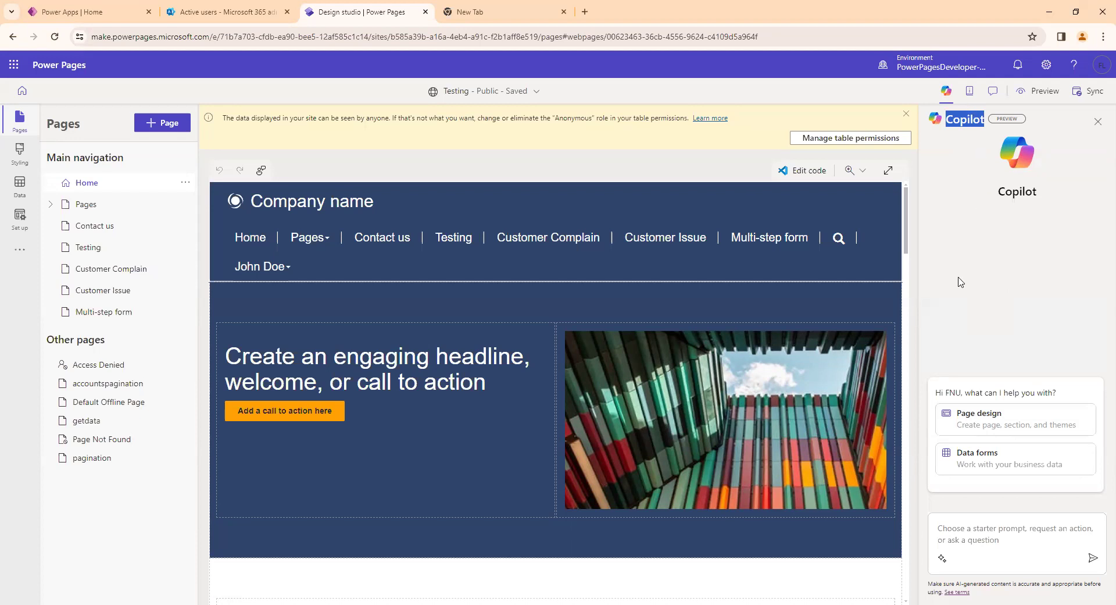
pyautogui.scroll(-2, 900, 295)
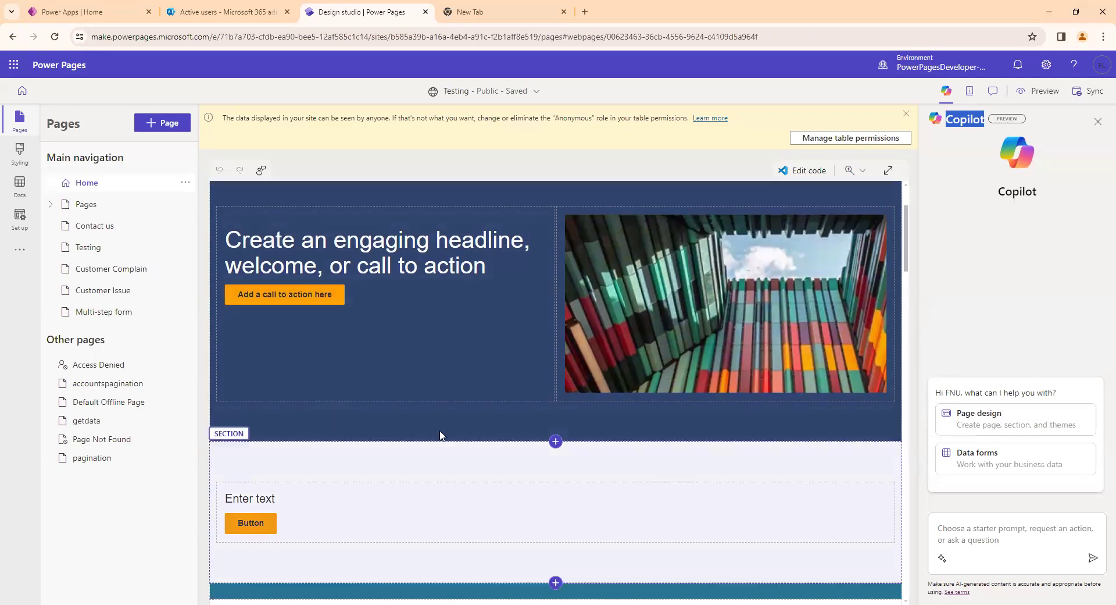
pyautogui.scroll(2, 440, 435)
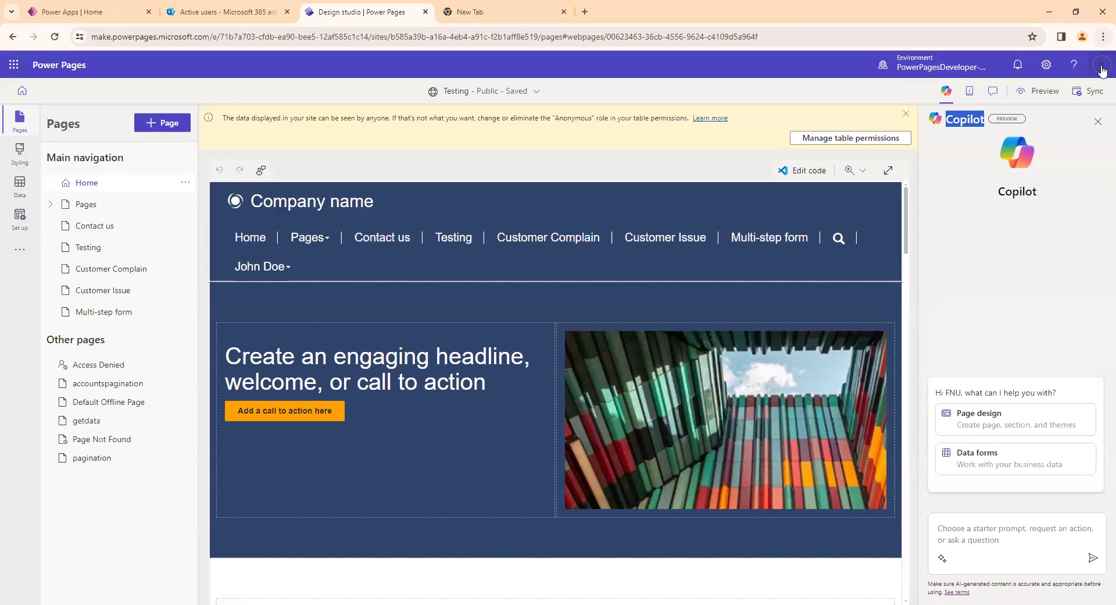
pyautogui.click(1097, 122)
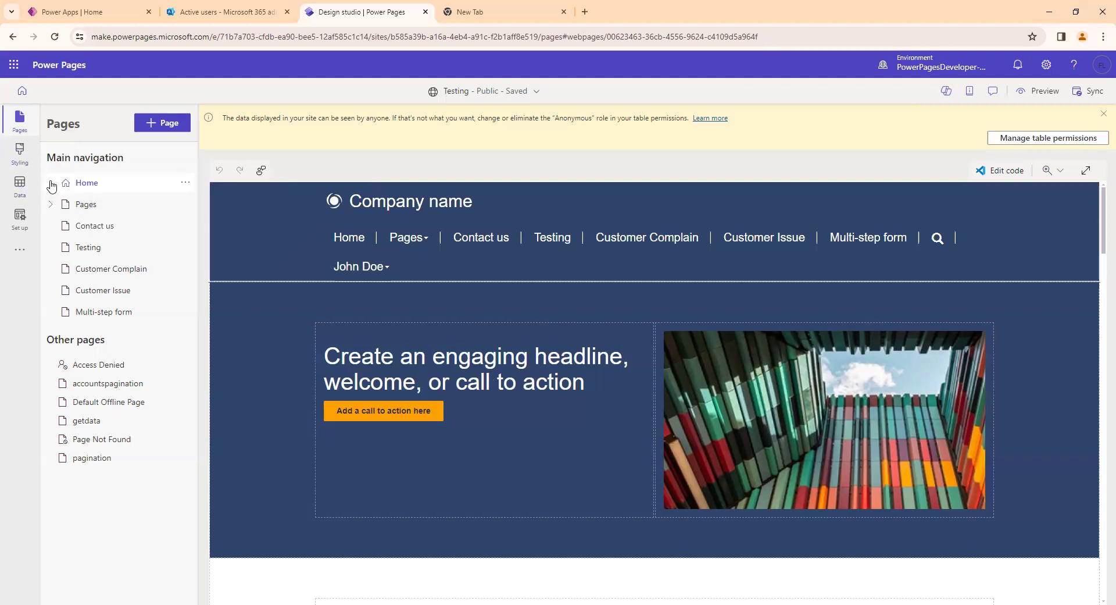
# Highlight the Main navigation heading, and look at the layout options for adding a page without creating one.
pyautogui.rightClick(1003, 120)
pyautogui.click(710, 168)
pyautogui.moveTo(48, 161); pyautogui.dragTo(129, 157)
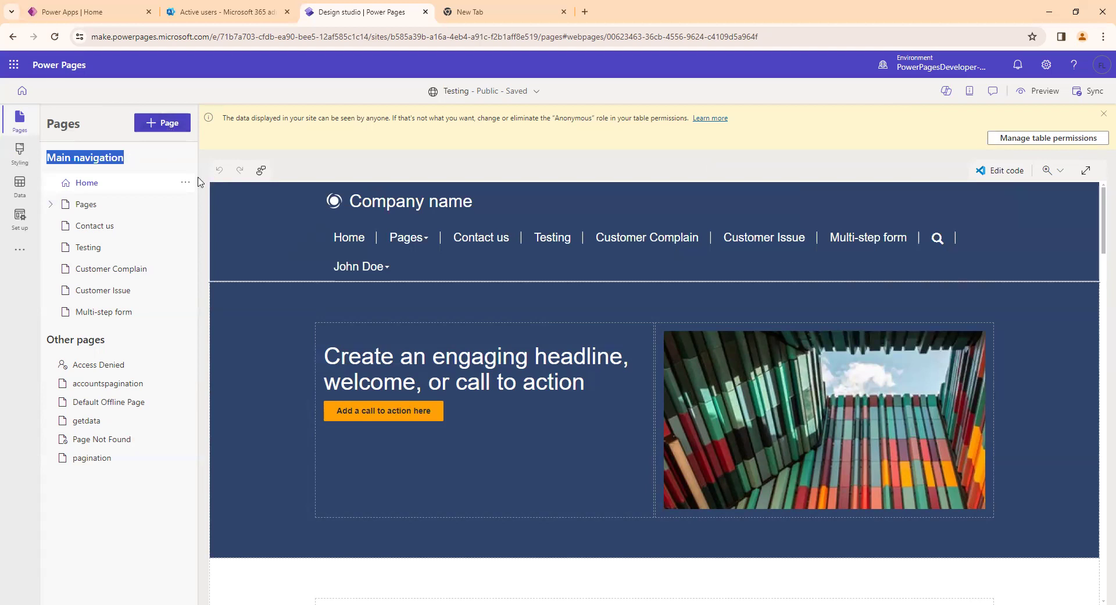
pyautogui.click(165, 129)
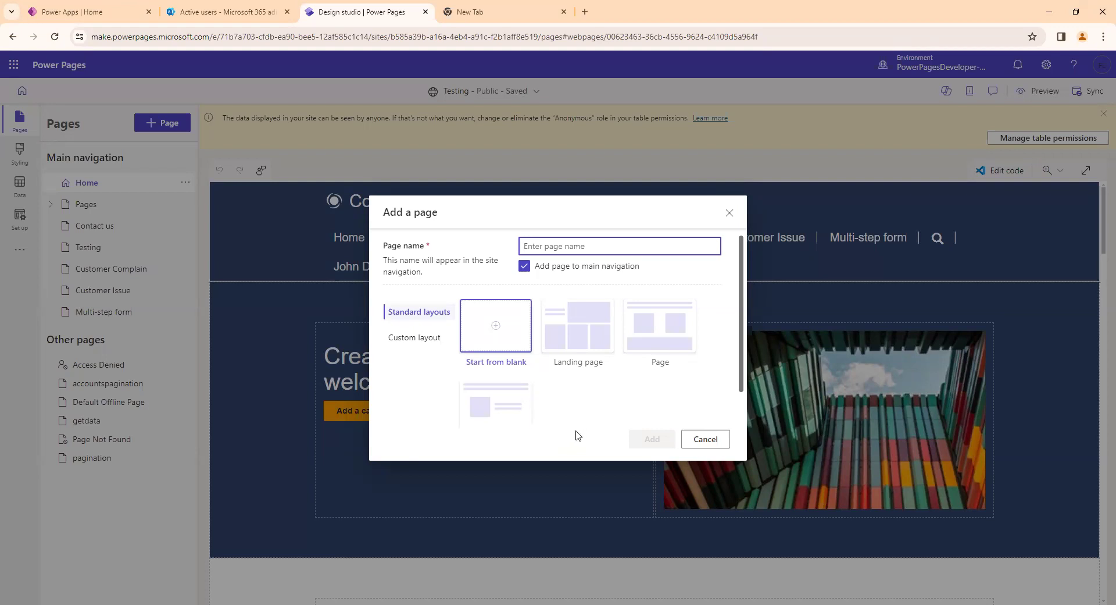
pyautogui.click(687, 440)
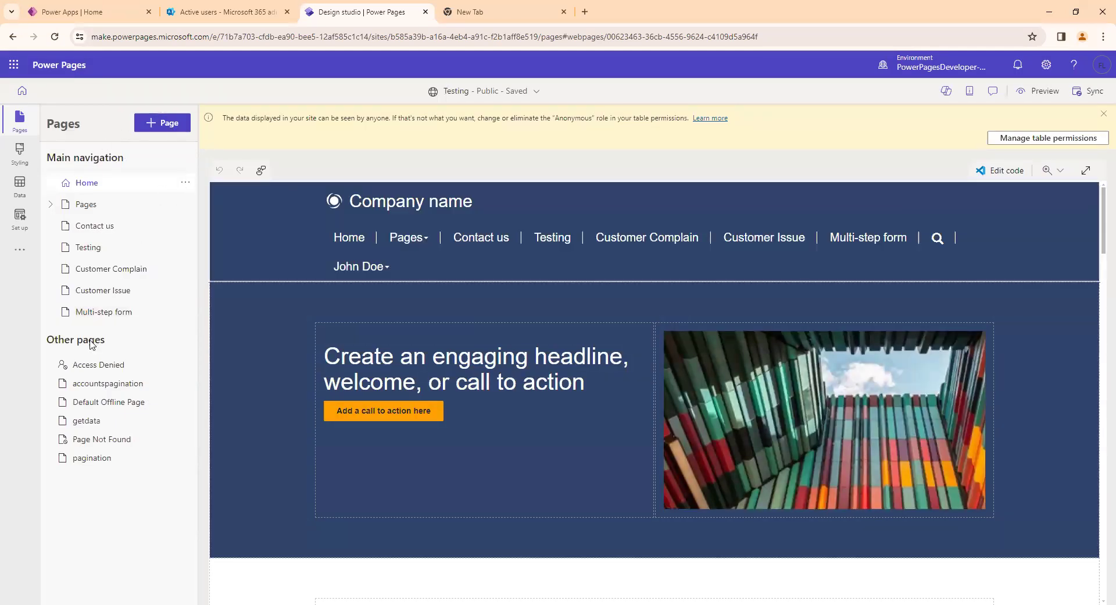
# Highlight the Other pages heading and view Access Denied, accountspagination and Default Offline Page.
pyautogui.moveTo(107, 340); pyautogui.dragTo(47, 336)
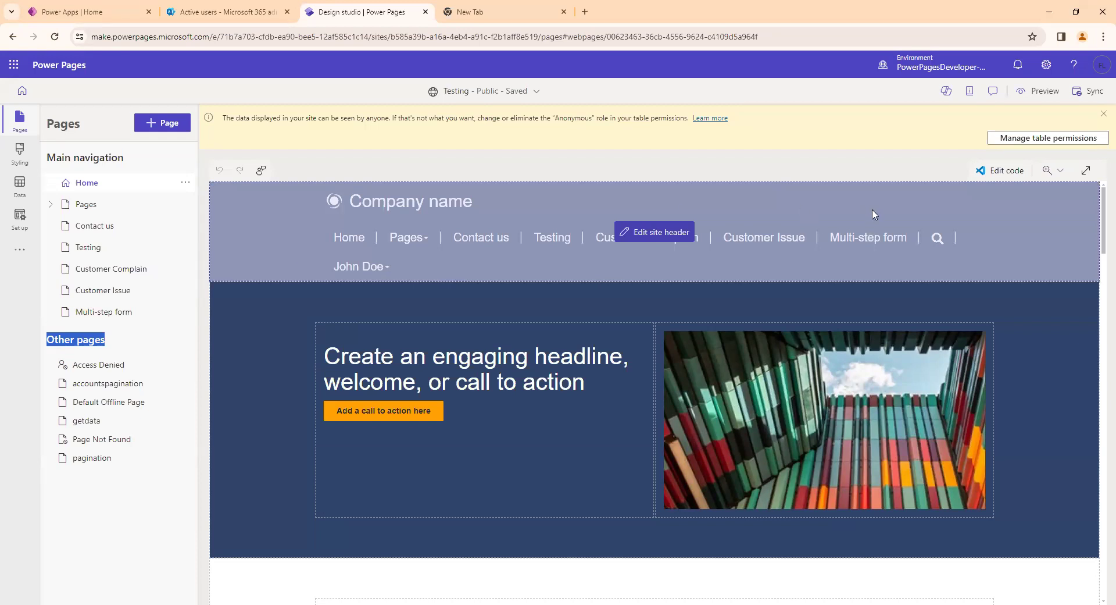
pyautogui.click(100, 368)
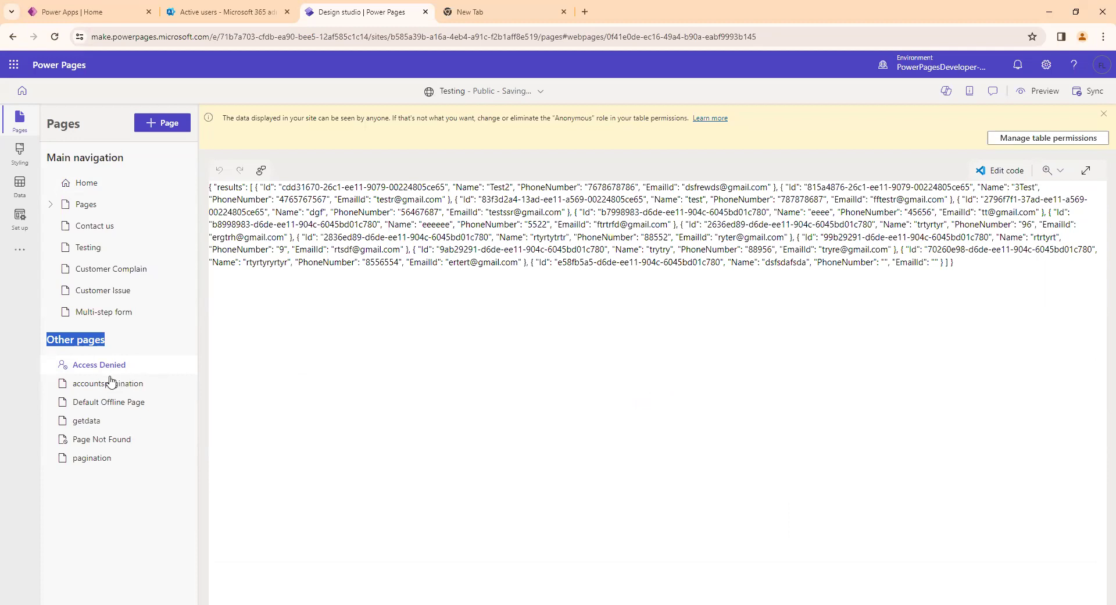
pyautogui.click(119, 386)
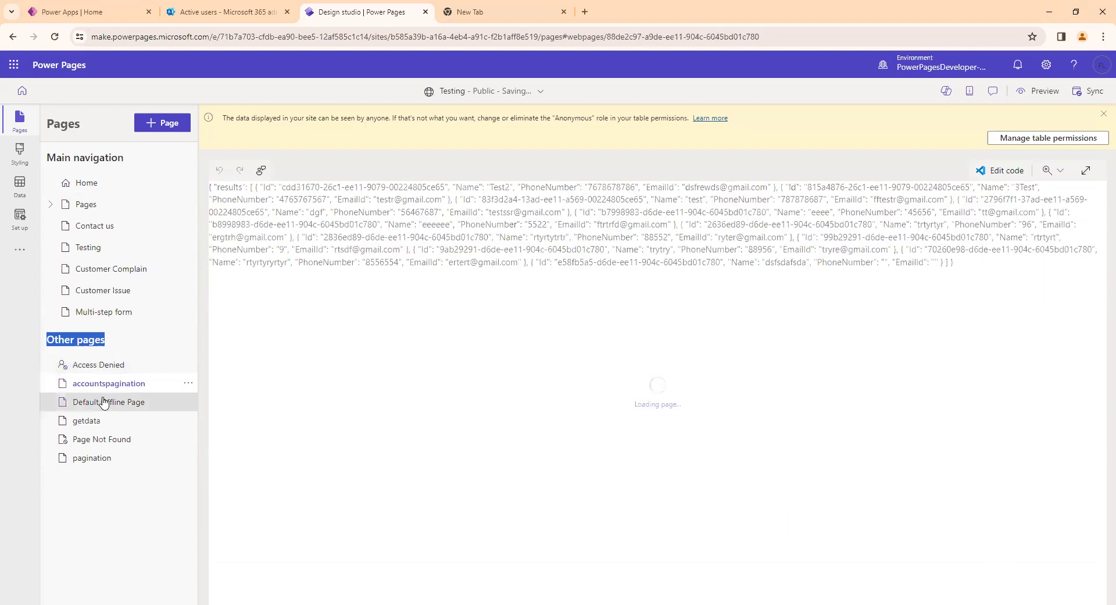
pyautogui.click(103, 408)
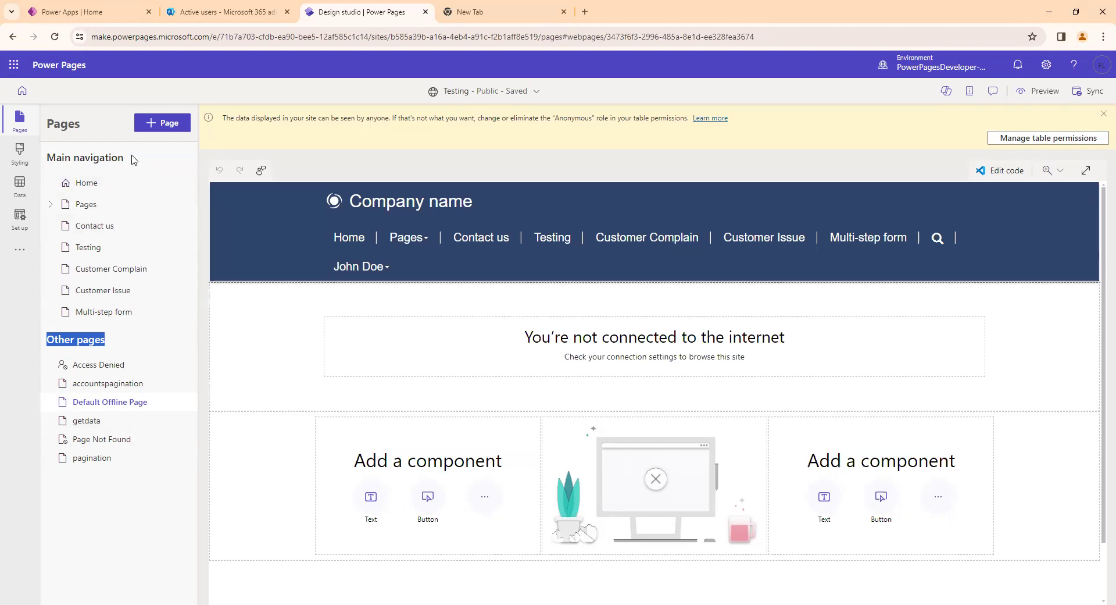
# Highlight the Main navigation heading, show the Home page, and examine its sections down to the video and product content.
pyautogui.click(114, 156)
pyautogui.moveTo(114, 152); pyautogui.dragTo(48, 157)
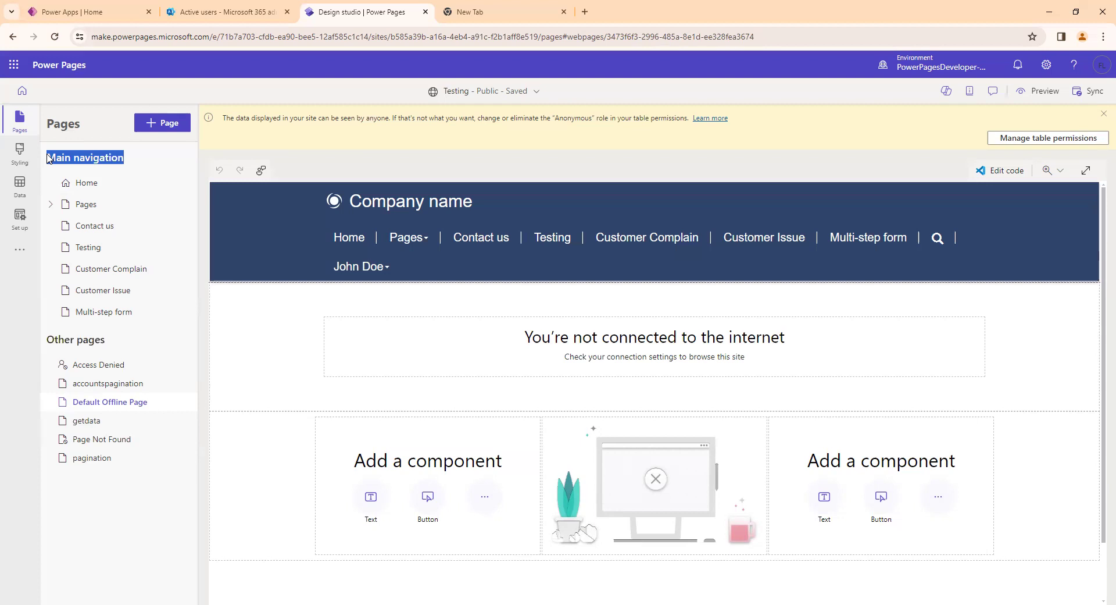
pyautogui.click(89, 185)
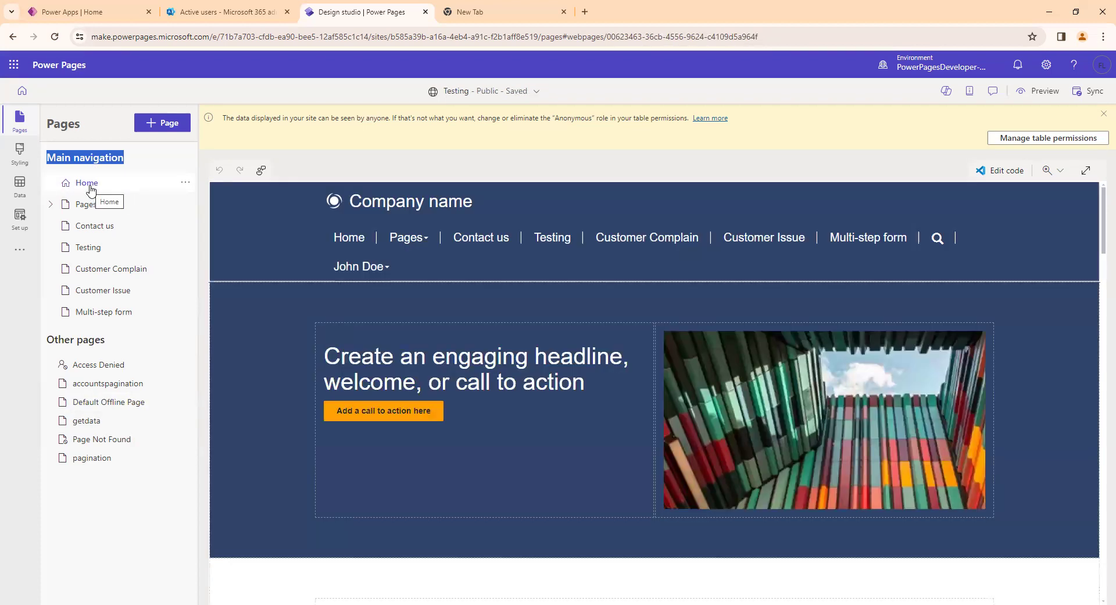
pyautogui.scroll(-5, 294, 334)
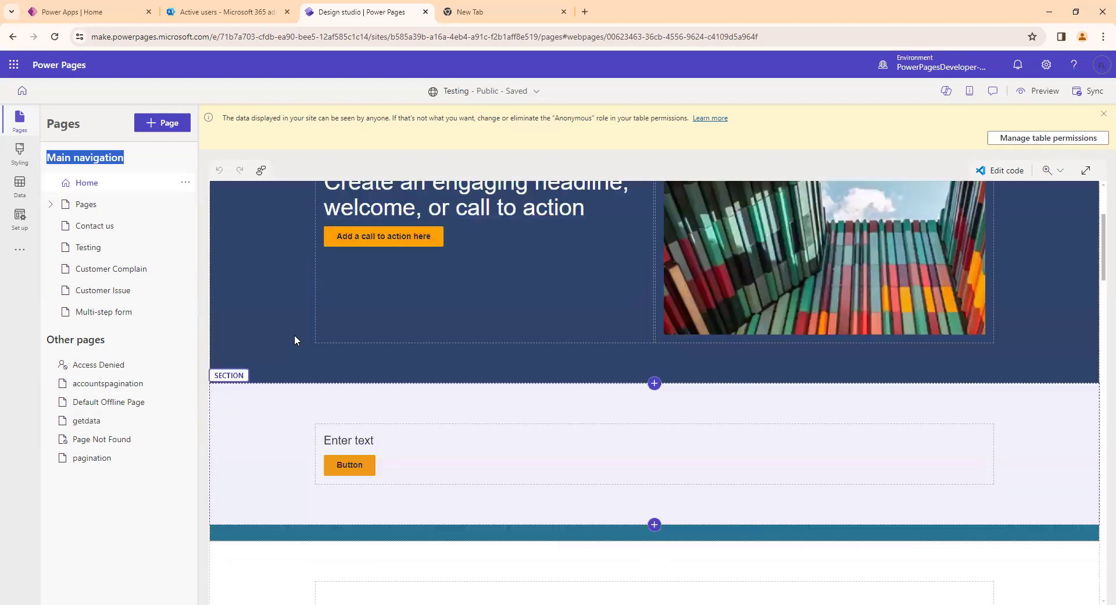
pyautogui.scroll(-8, 297, 348)
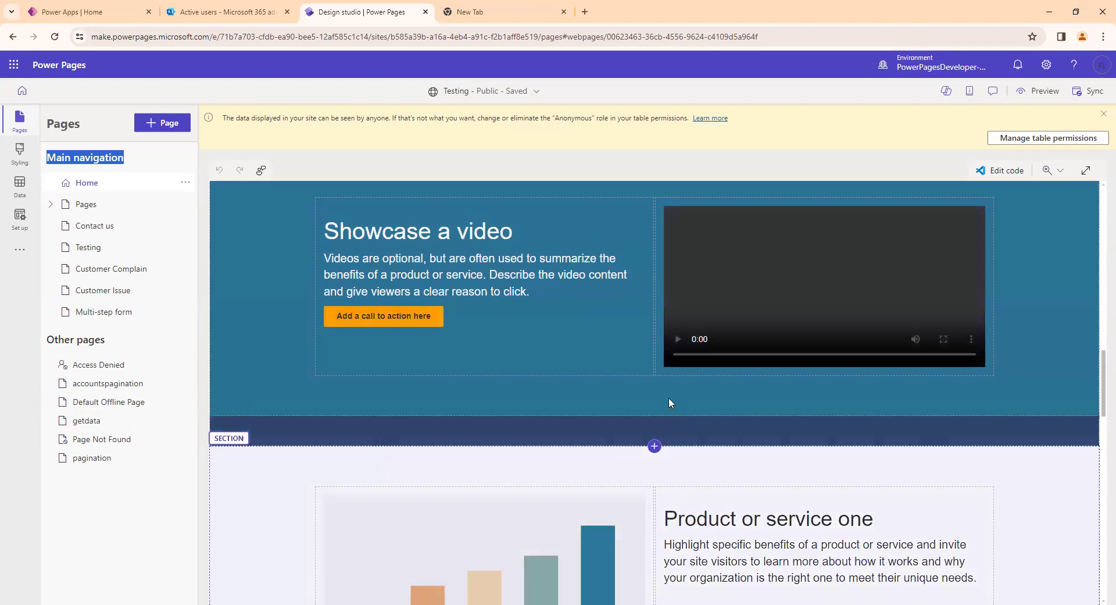
pyautogui.scroll(1, 669, 397)
pyautogui.scroll(1, 686, 433)
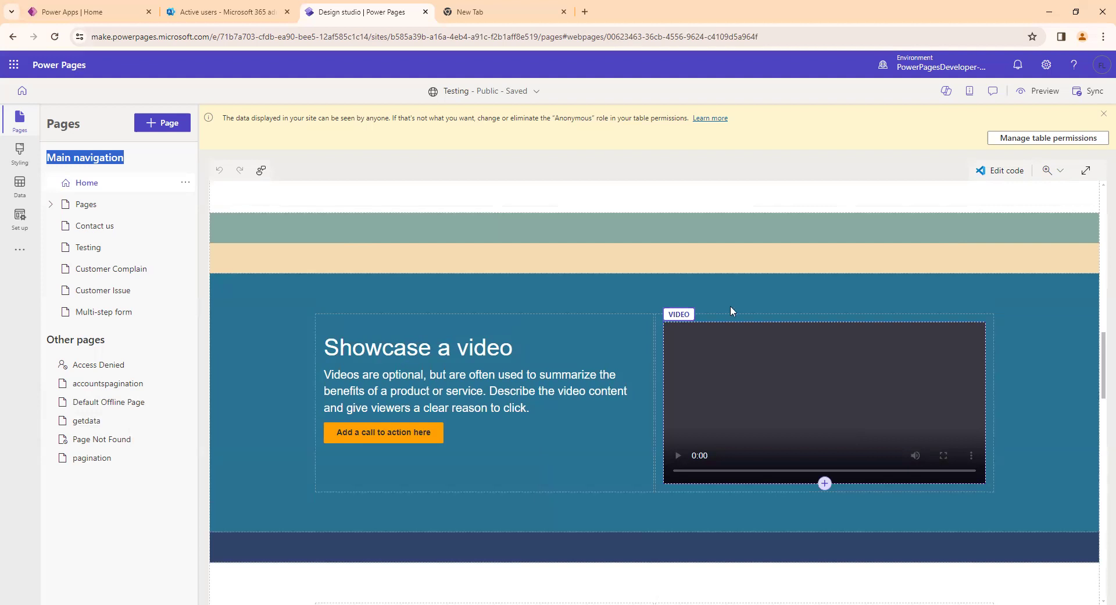
pyautogui.scroll(15, 760, 309)
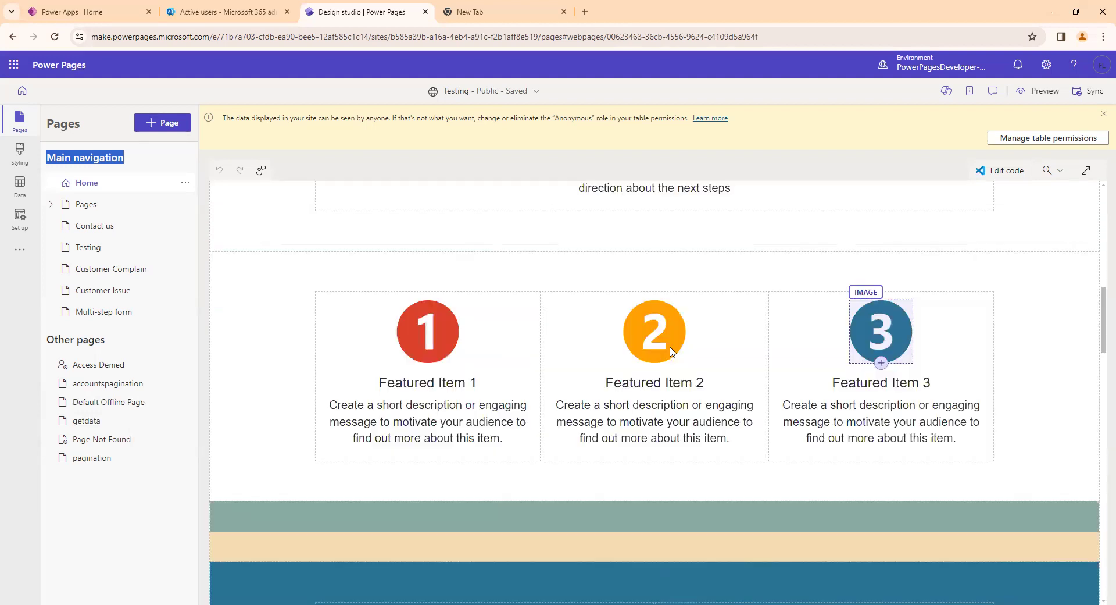
pyautogui.scroll(4, 599, 316)
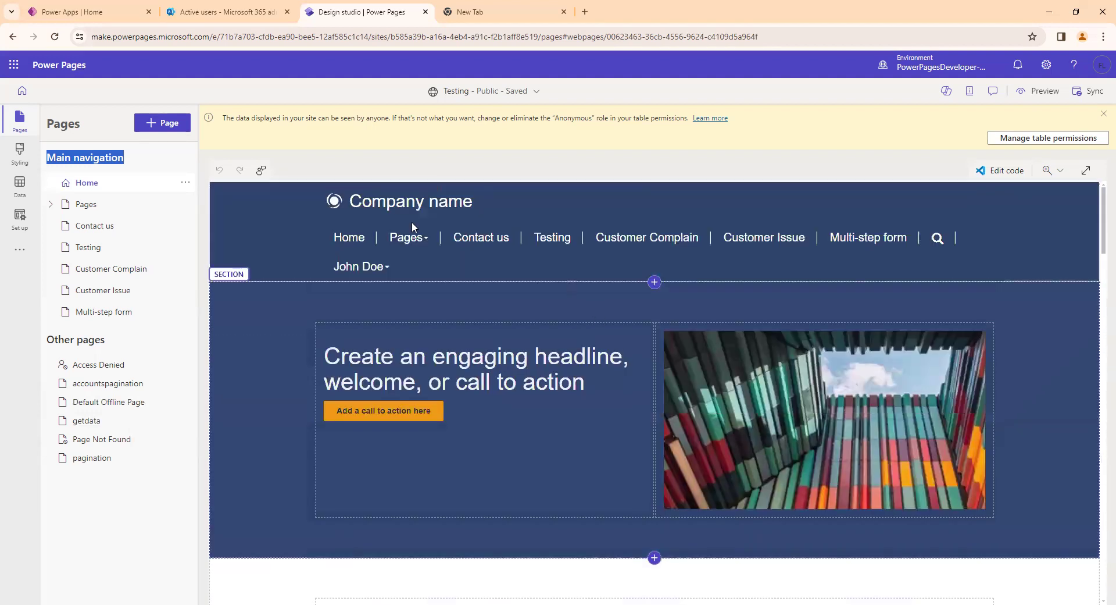
pyautogui.rightClick(345, 212)
pyautogui.click(260, 234)
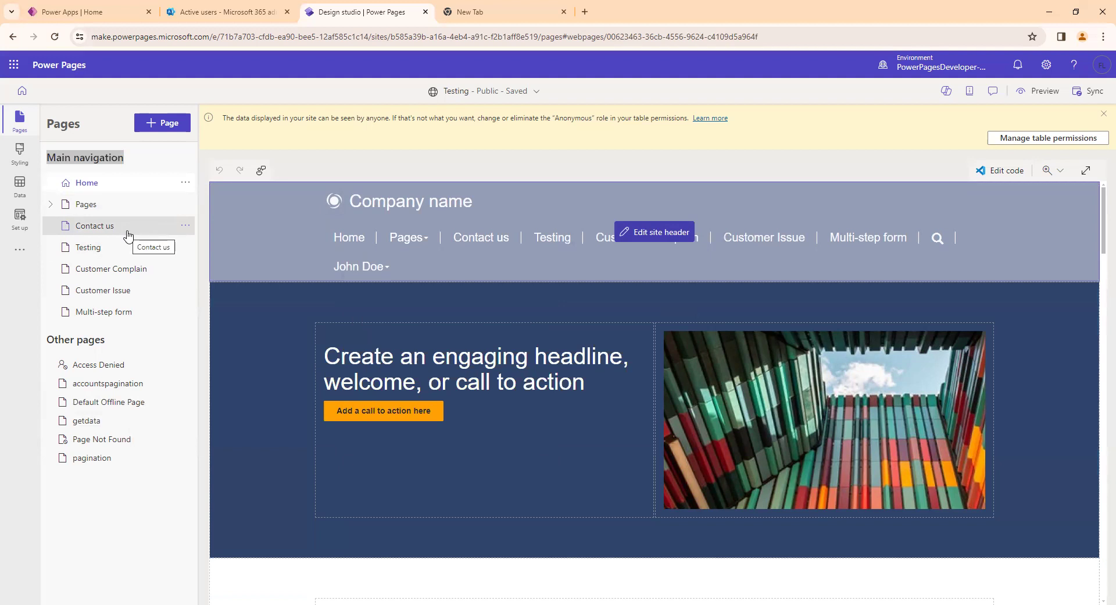
# Look over the Contact us page's form in the page editor and again in the Styling workspace.
pyautogui.click(104, 226)
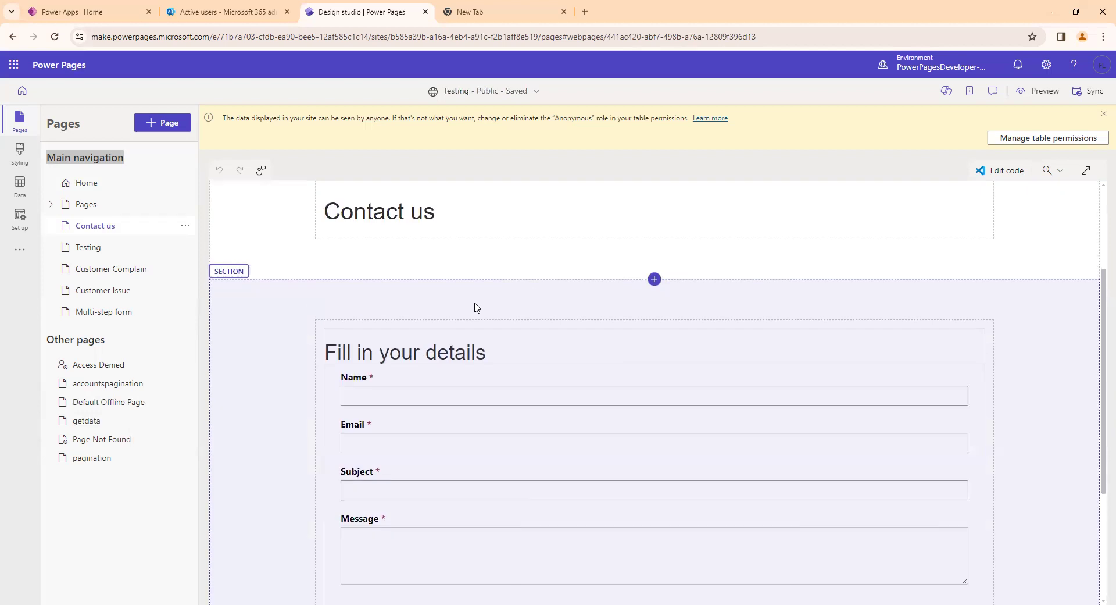
pyautogui.scroll(-2, 570, 261)
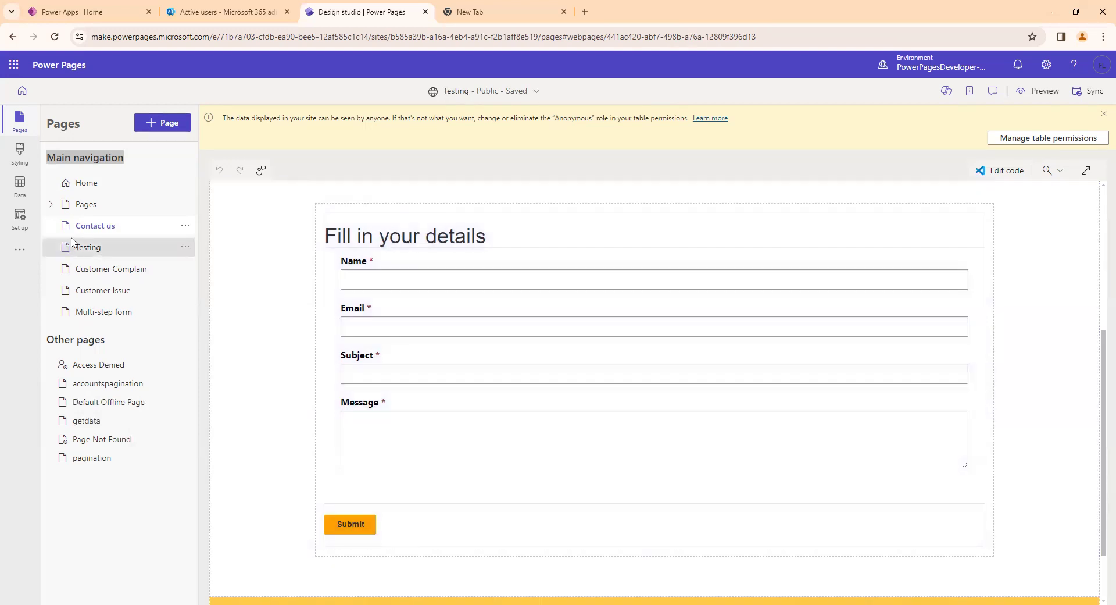
pyautogui.click(20, 150)
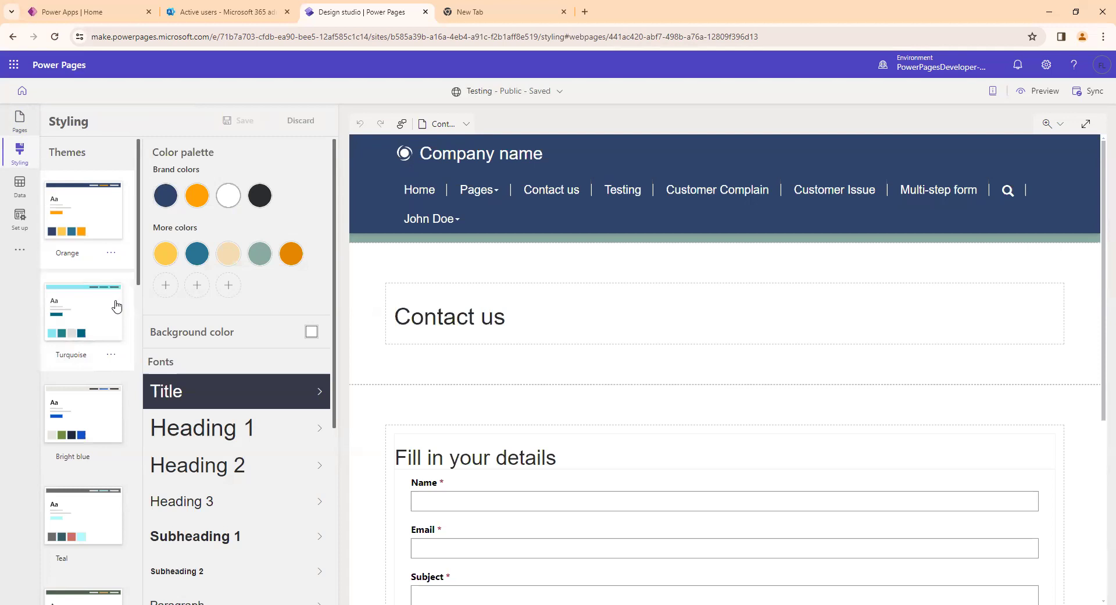
pyautogui.scroll(-5, 436, 396)
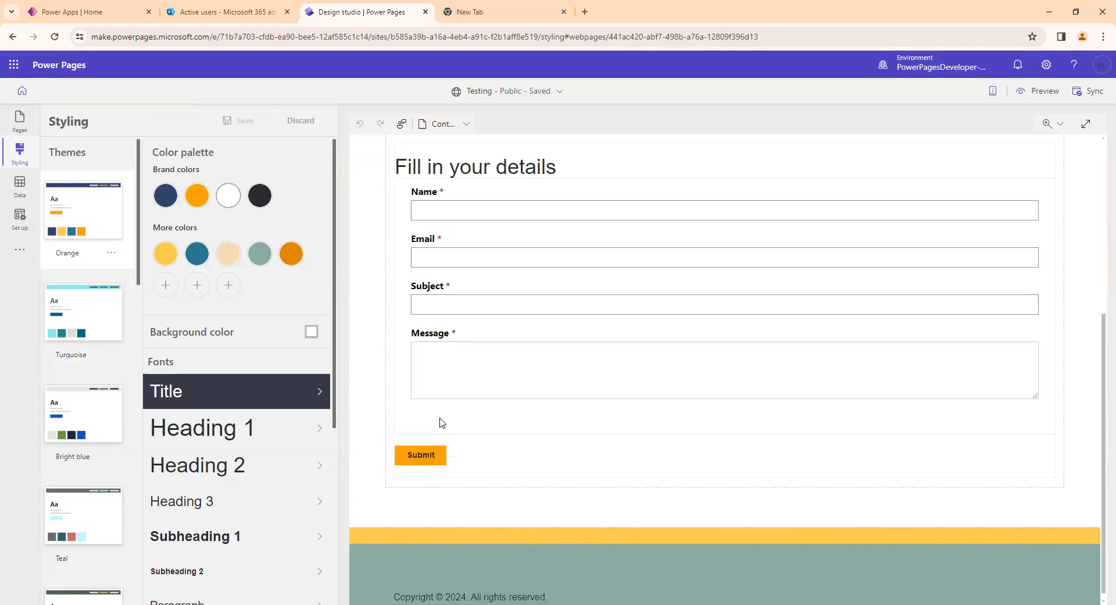
pyautogui.scroll(5, 443, 542)
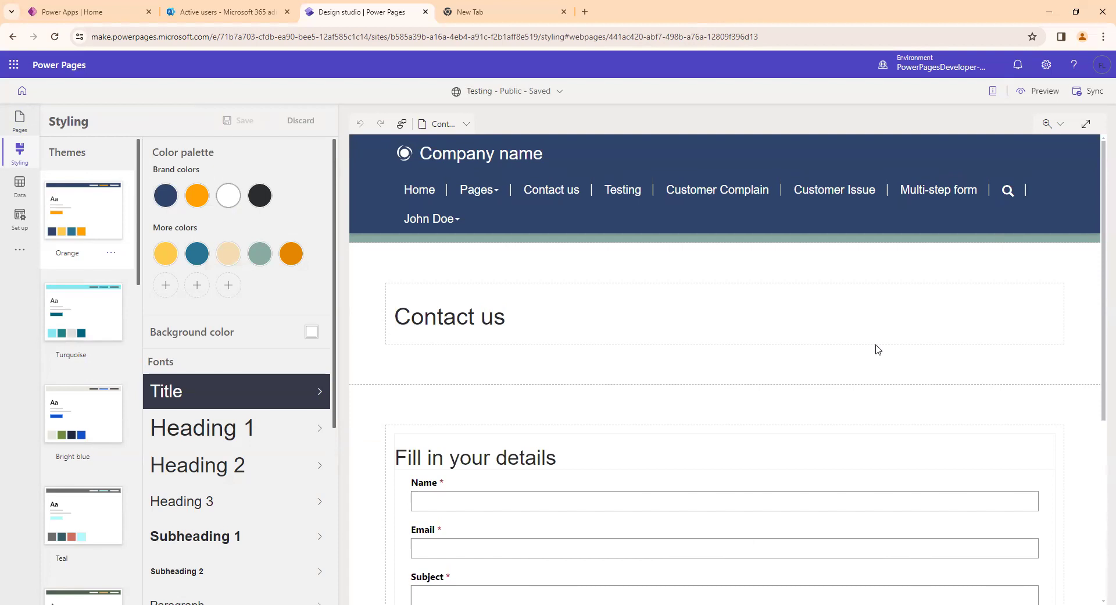
# Try the Bright blue, Moss, Neutral and Blue themes on the Contact us page, ending with Neutral.
pyautogui.click(95, 436)
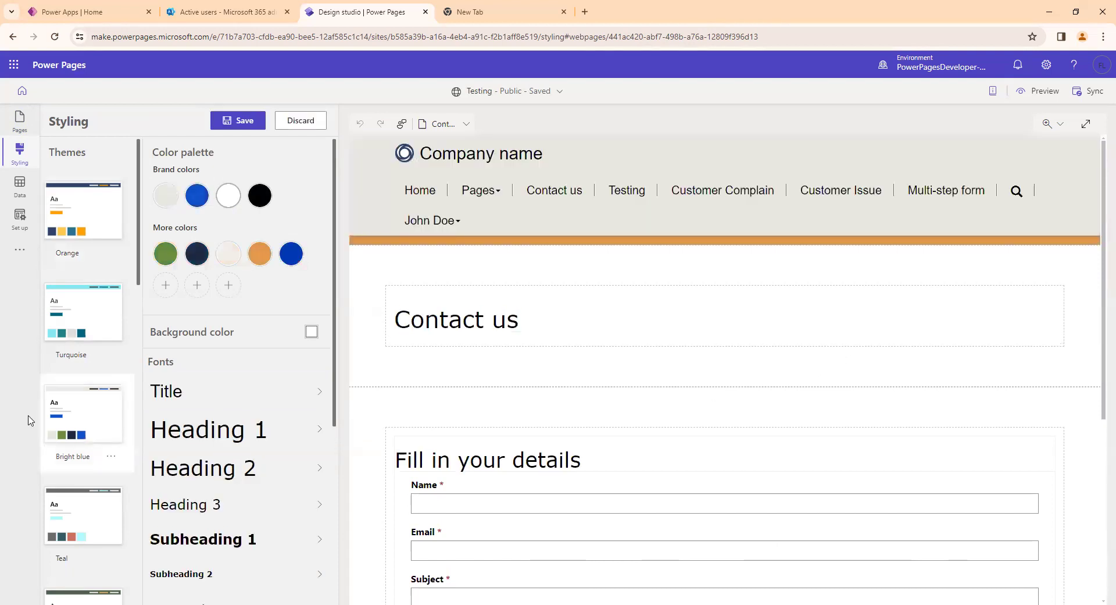
pyautogui.scroll(-2, 67, 398)
pyautogui.scroll(-2, 113, 311)
pyautogui.click(65, 281)
pyautogui.click(79, 394)
pyautogui.scroll(-2, 79, 393)
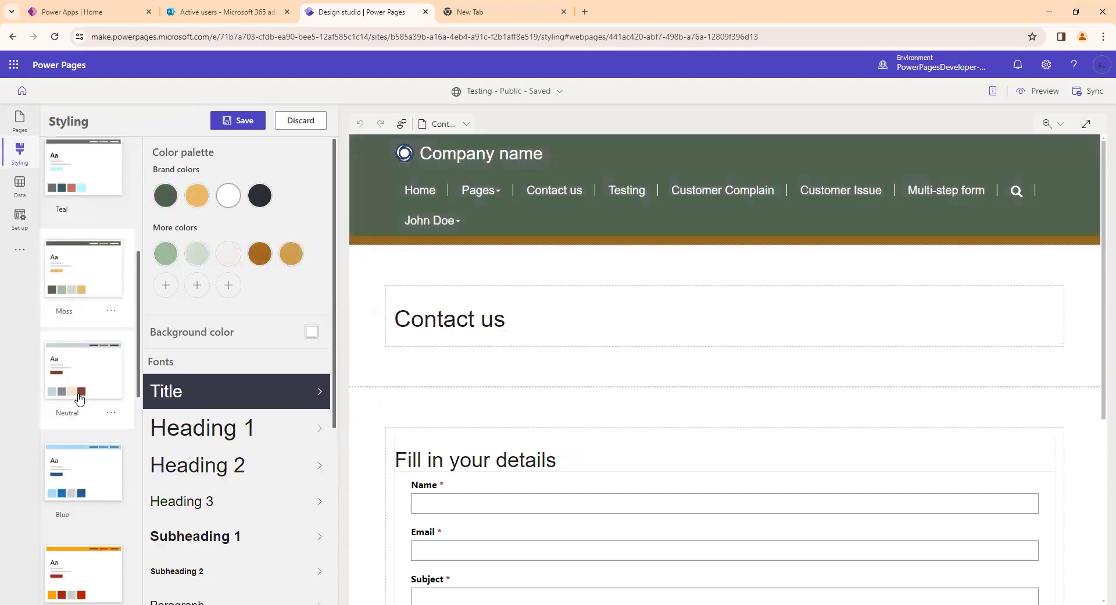
pyautogui.click(80, 393)
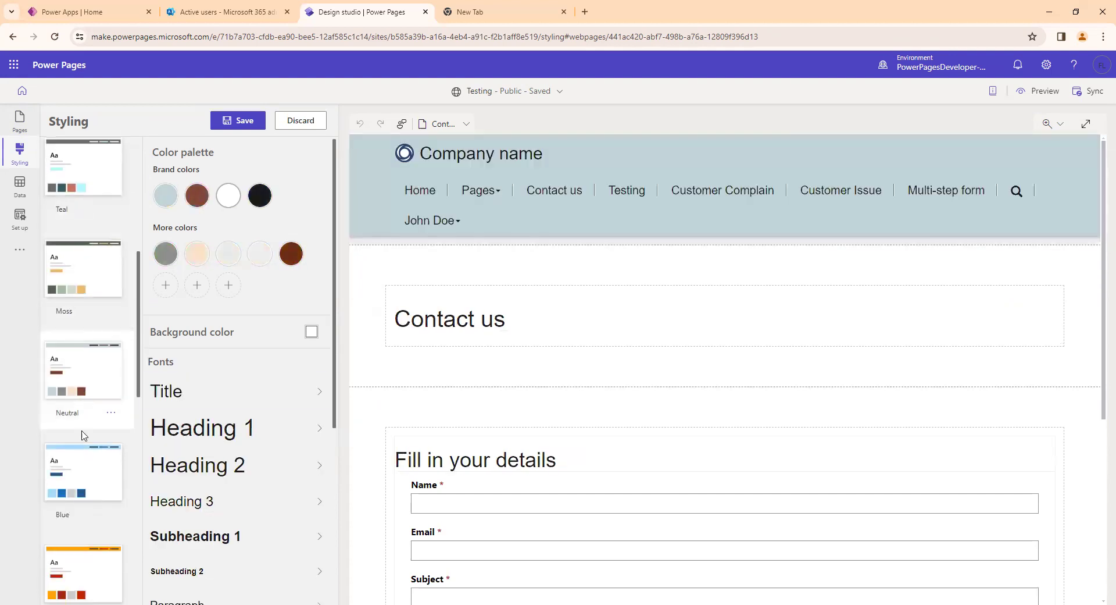
pyautogui.click(96, 526)
pyautogui.click(90, 404)
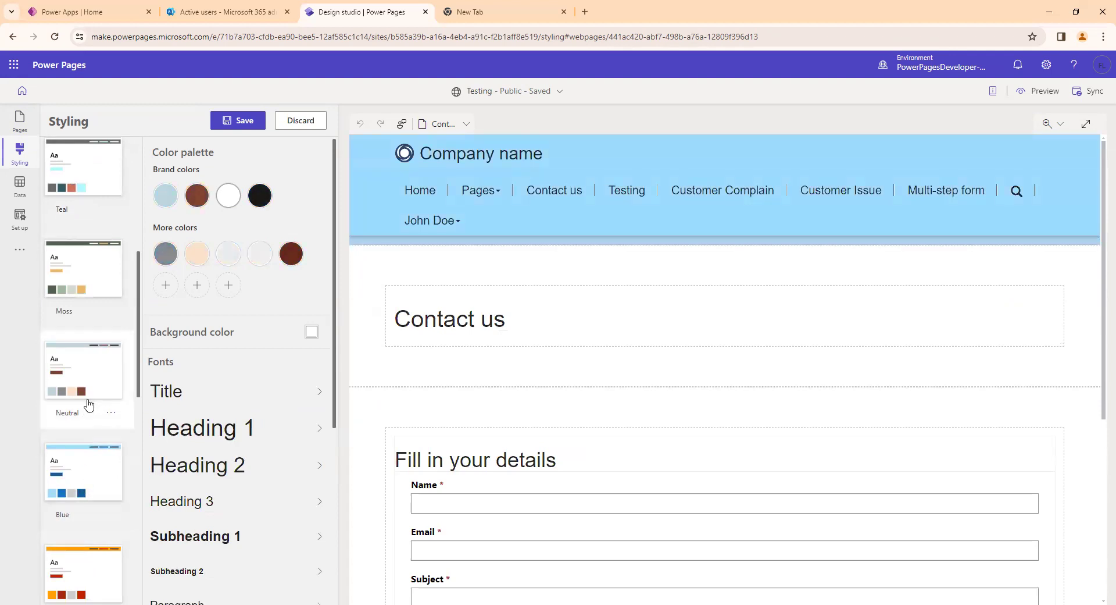
# Try the Outline style on the primary button, and set the style back to Filled.
pyautogui.click(200, 257)
pyautogui.scroll(-5, 211, 289)
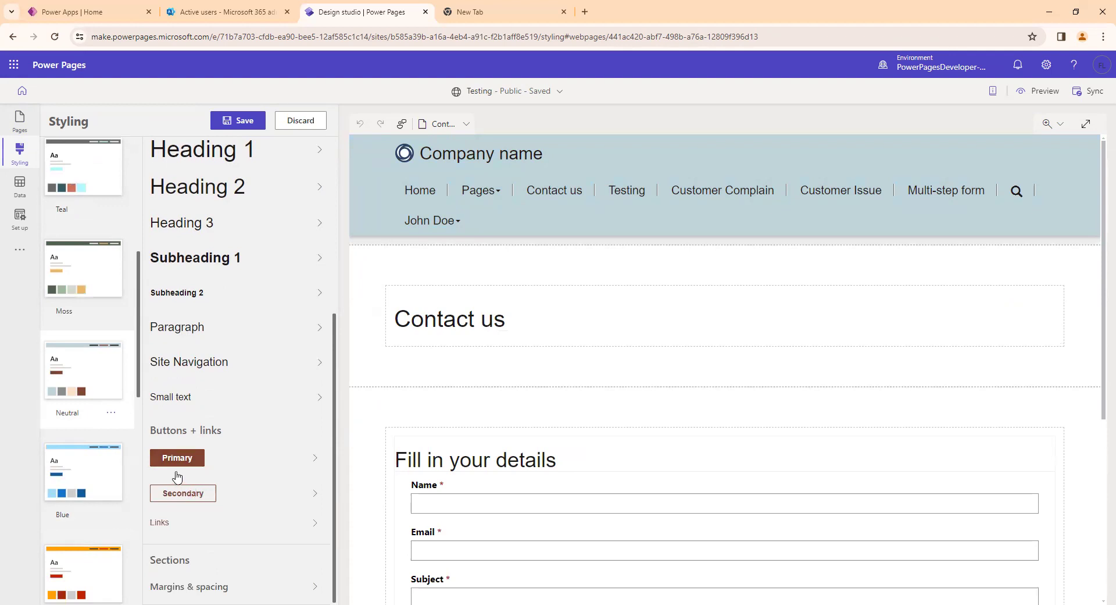
pyautogui.scroll(-5, 541, 473)
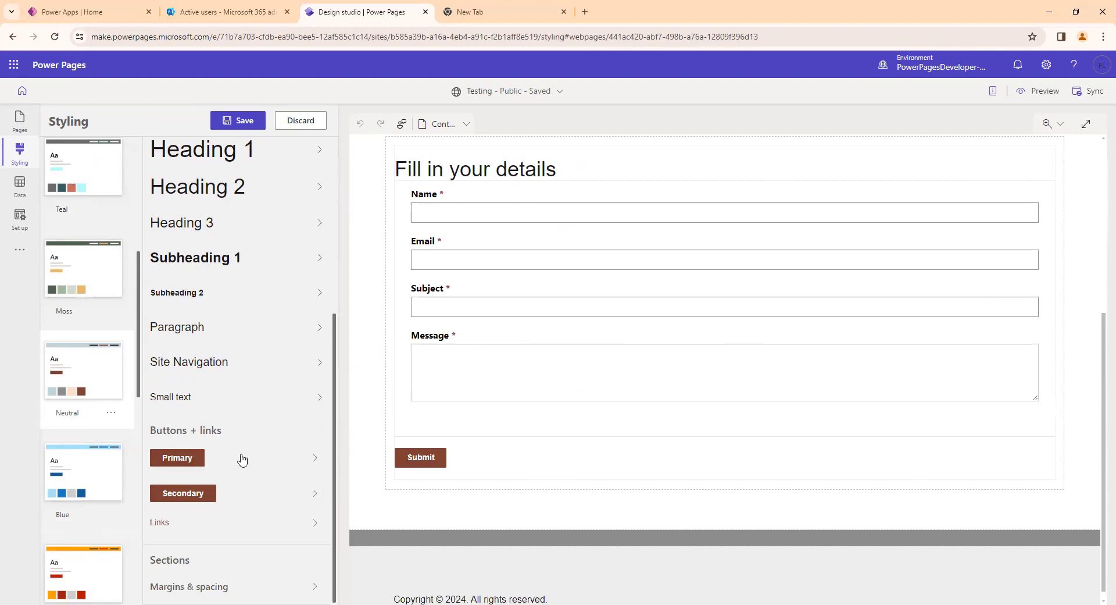
pyautogui.click(315, 459)
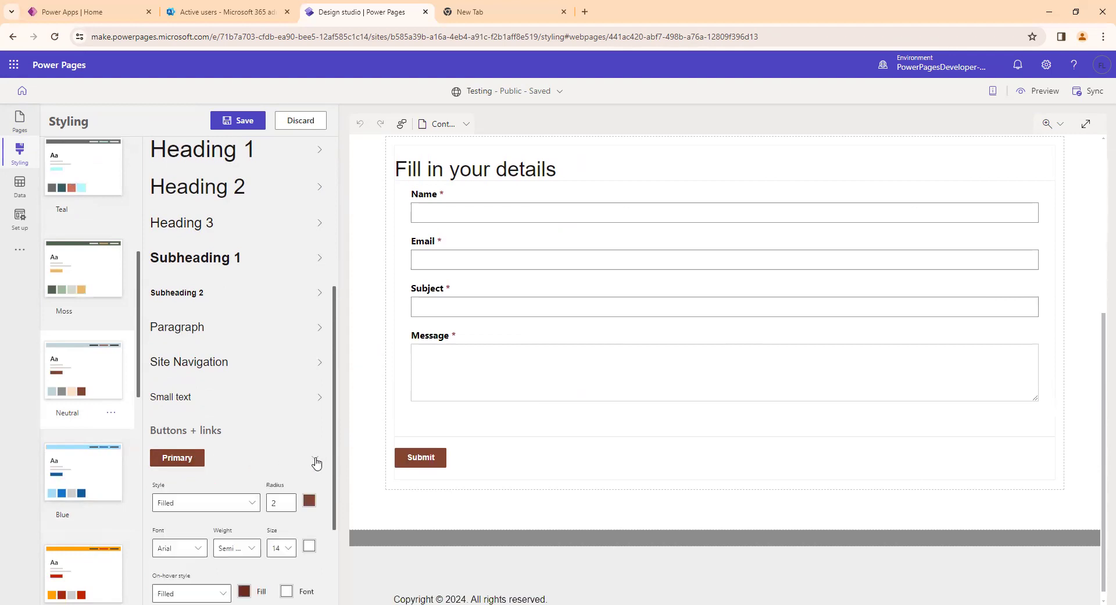
pyautogui.scroll(-3, 302, 464)
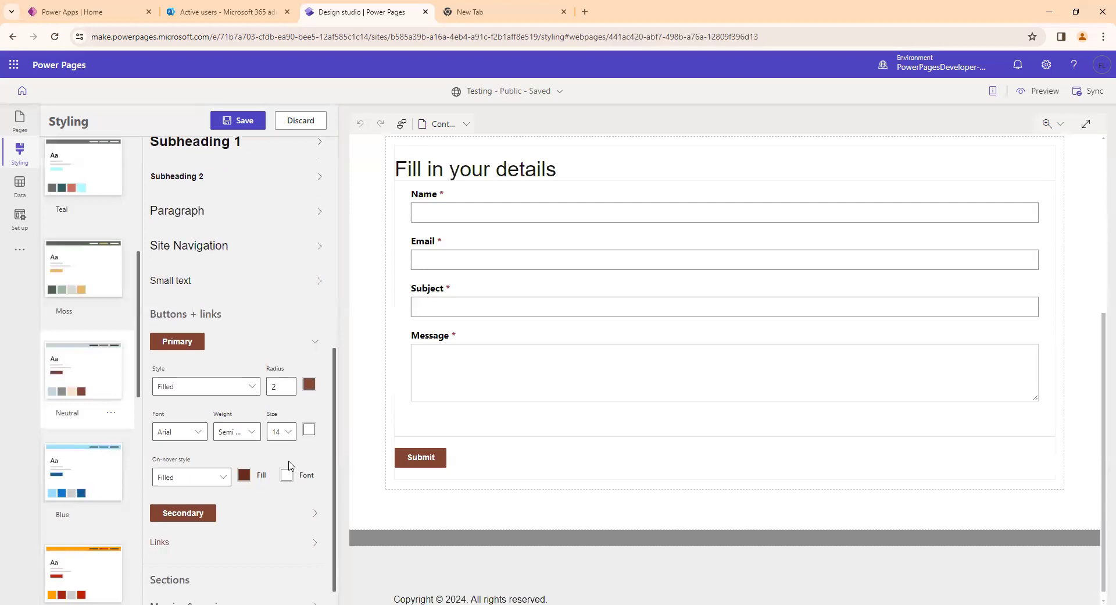
pyautogui.click(235, 387)
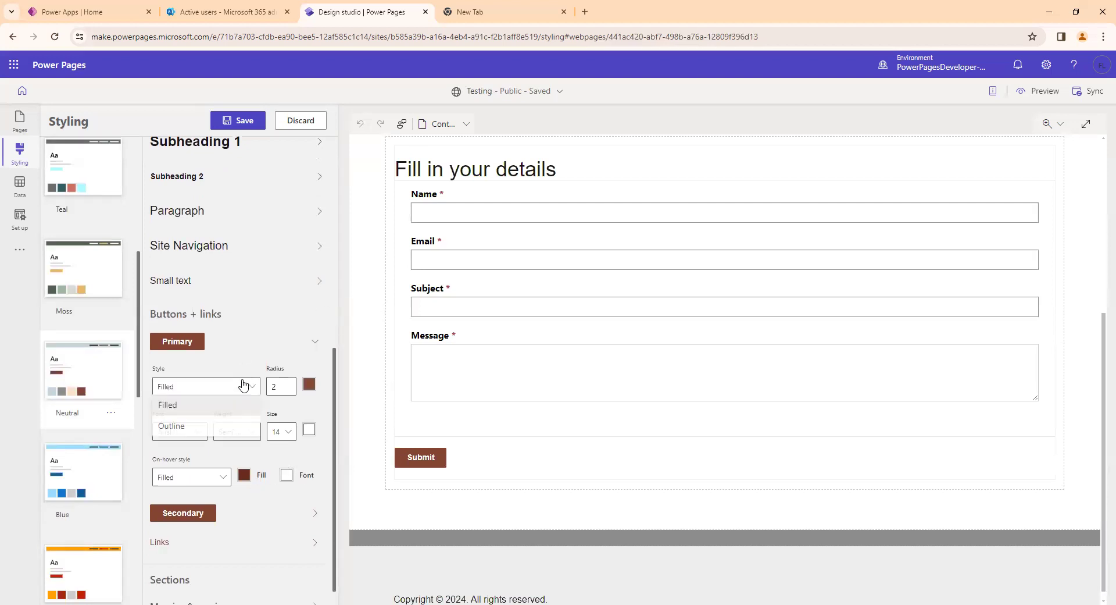
pyautogui.click(198, 428)
pyautogui.click(218, 387)
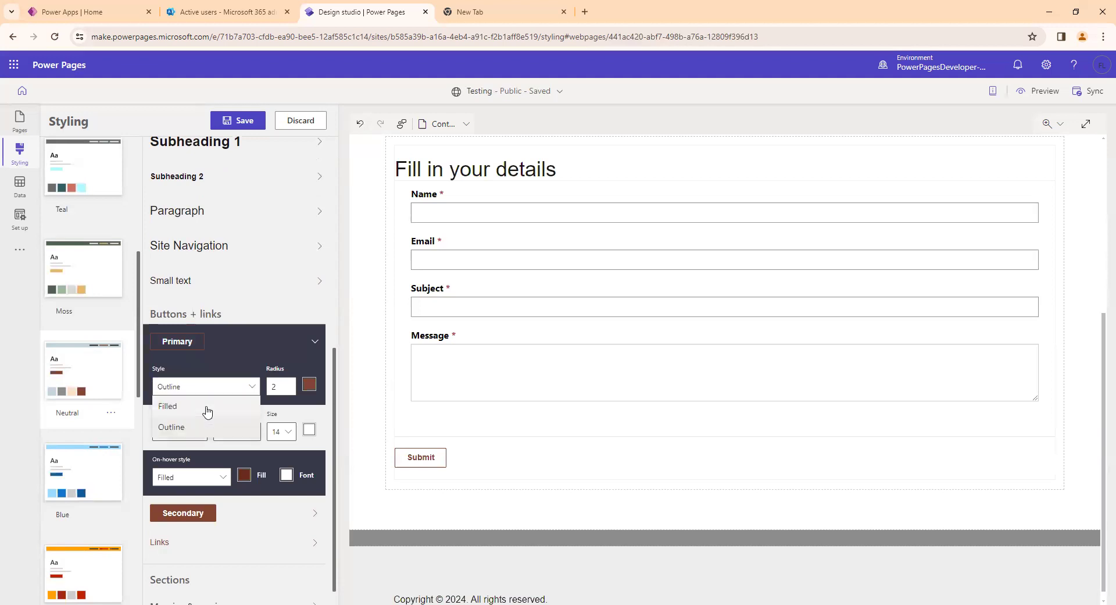
pyautogui.click(208, 407)
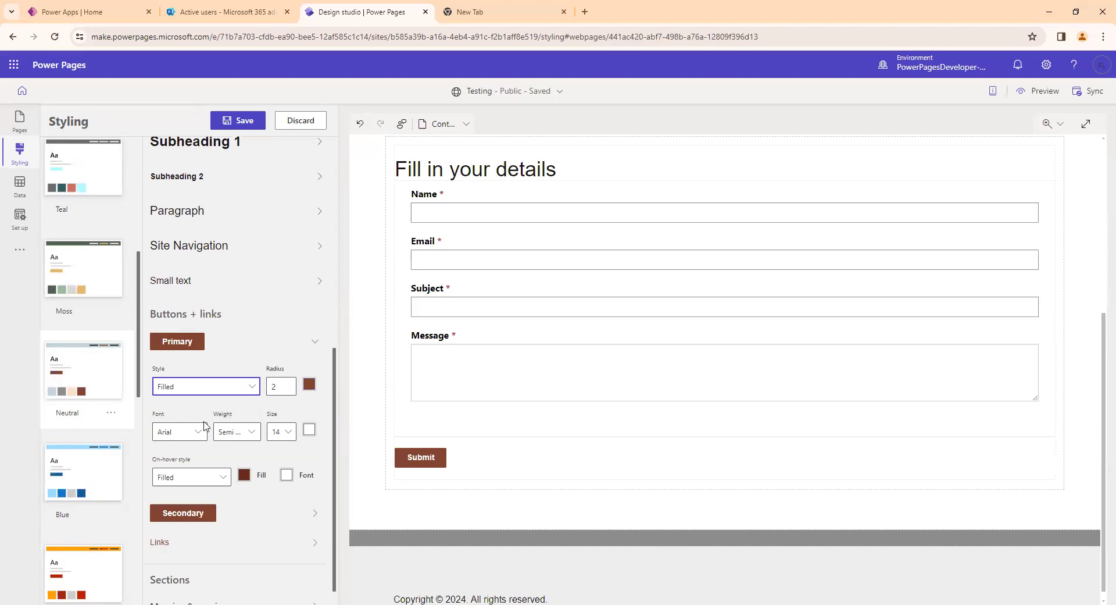
# View the primary button's weight and font options, and set its text size to 15.
pyautogui.click(248, 431)
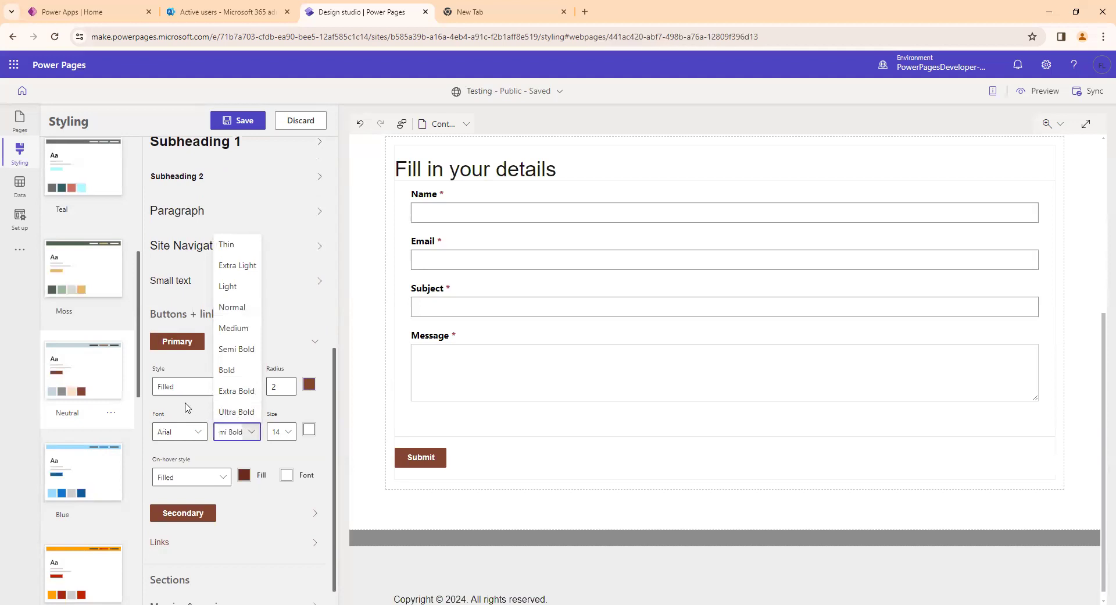
pyautogui.click(183, 433)
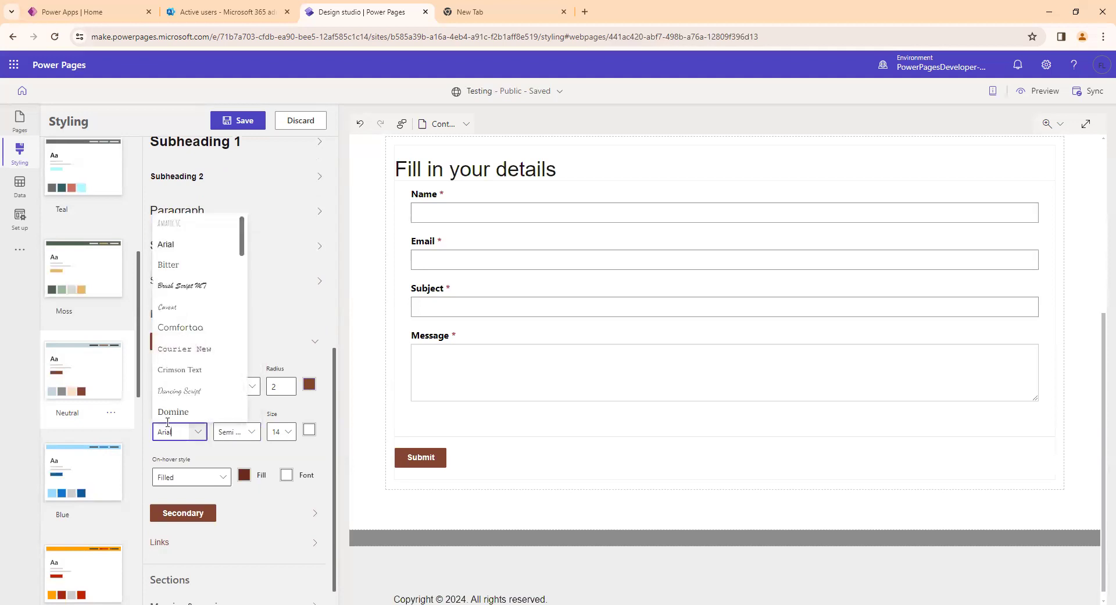
pyautogui.click(204, 450)
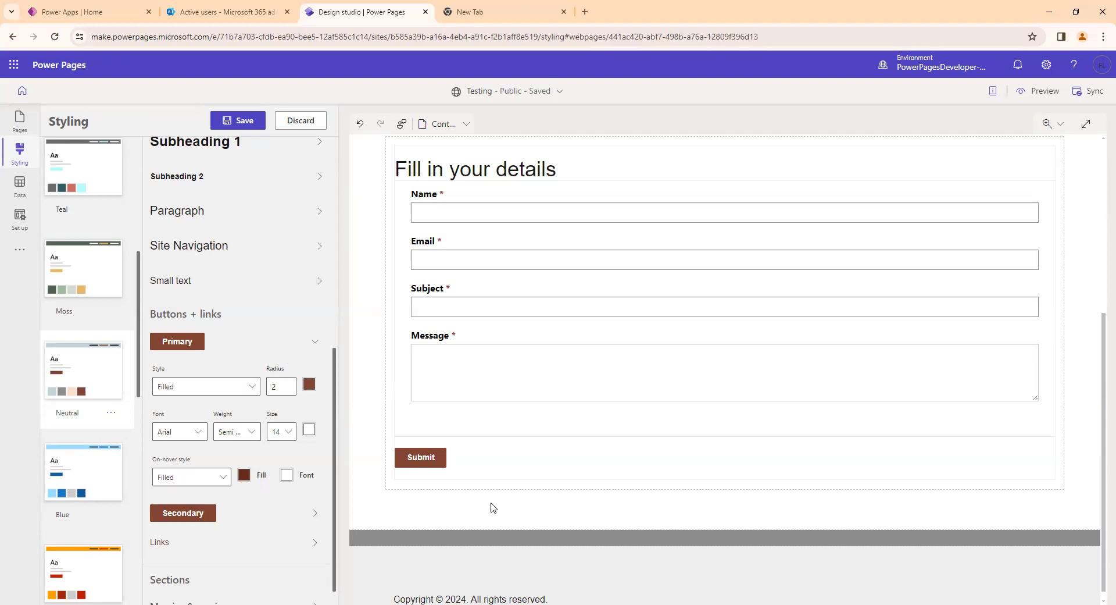
pyautogui.click(291, 433)
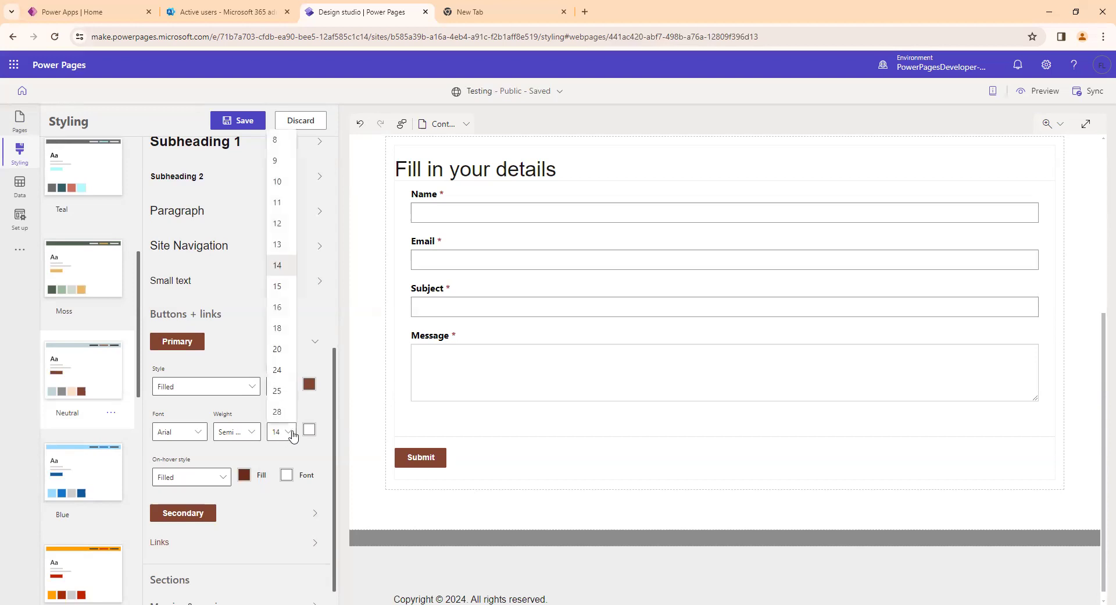
pyautogui.click(281, 293)
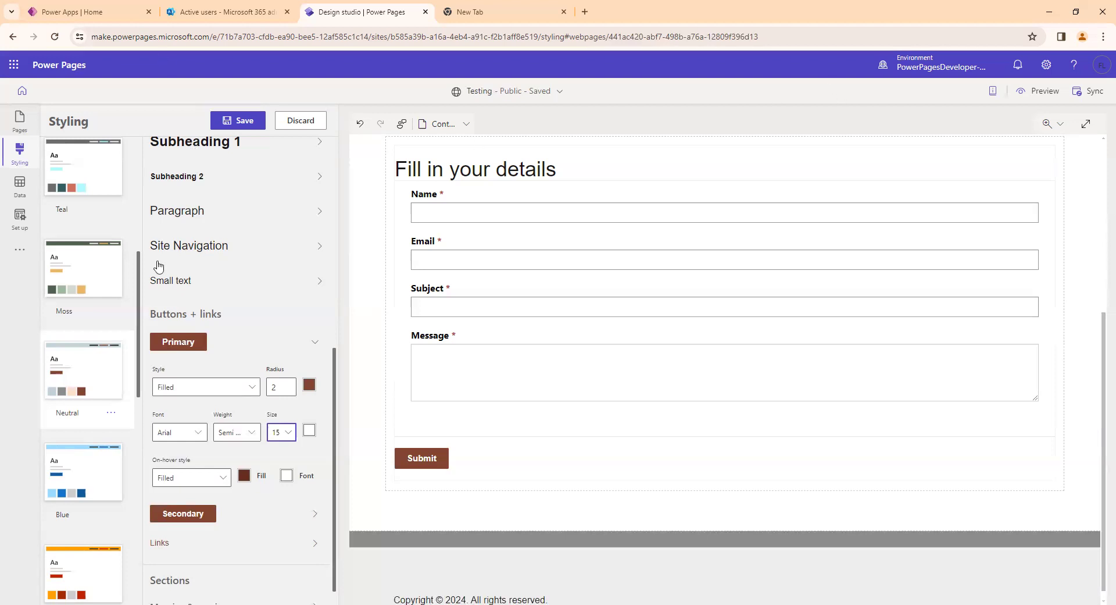
# Set the primary button's font weight to Extra Bold.
pyautogui.scroll(-1, 169, 356)
pyautogui.click(238, 411)
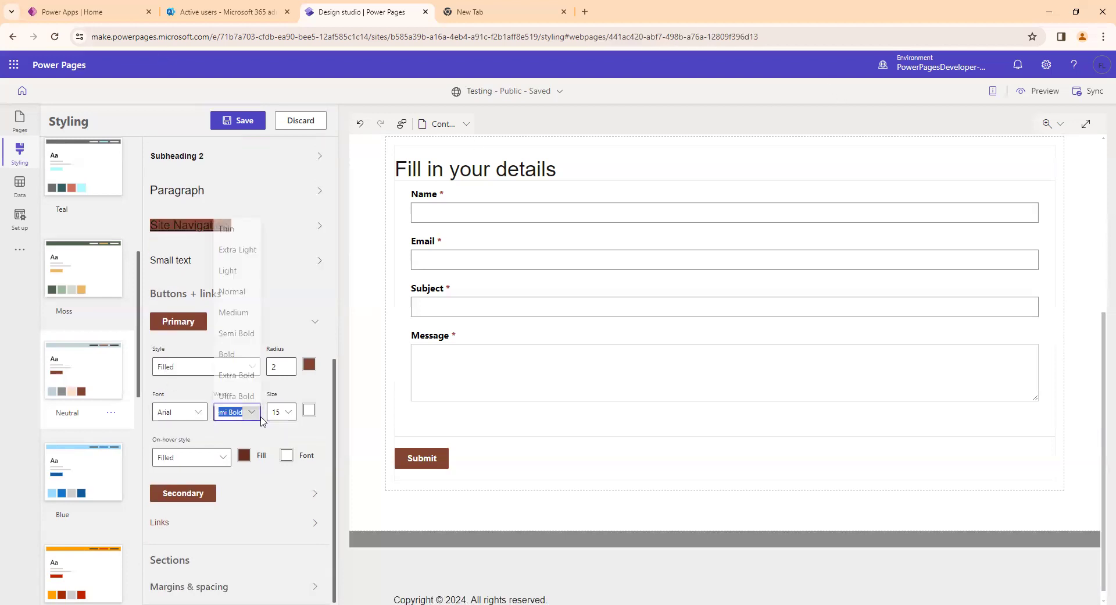
pyautogui.click(244, 338)
pyautogui.click(244, 410)
pyautogui.click(243, 375)
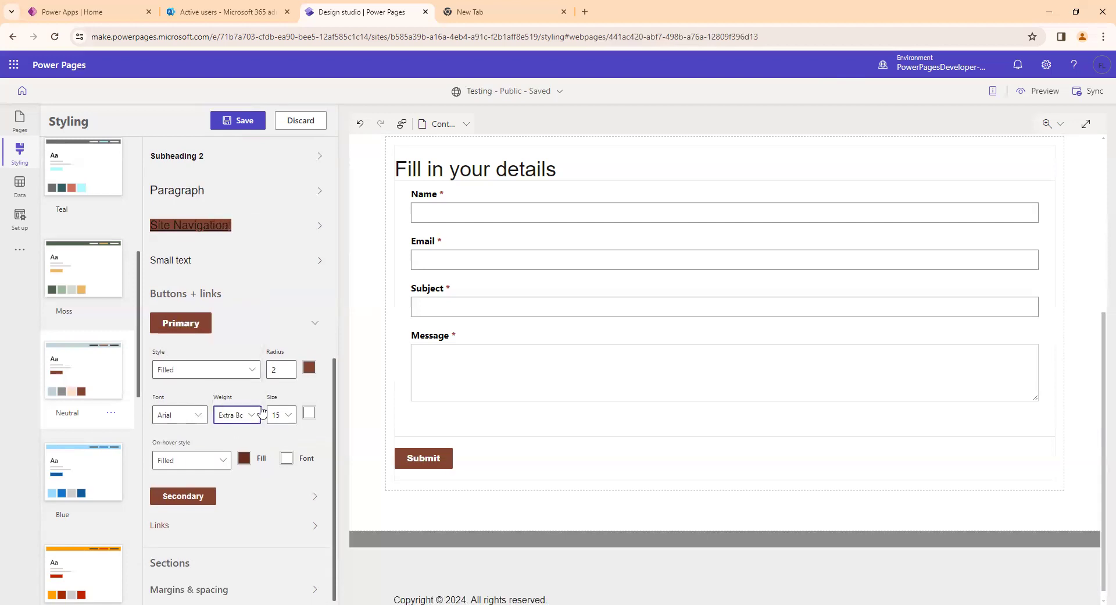
# Try light gray, peach and pale blue fills on the primary button, and restore the brown fill.
pyautogui.click(310, 368)
pyautogui.click(266, 473)
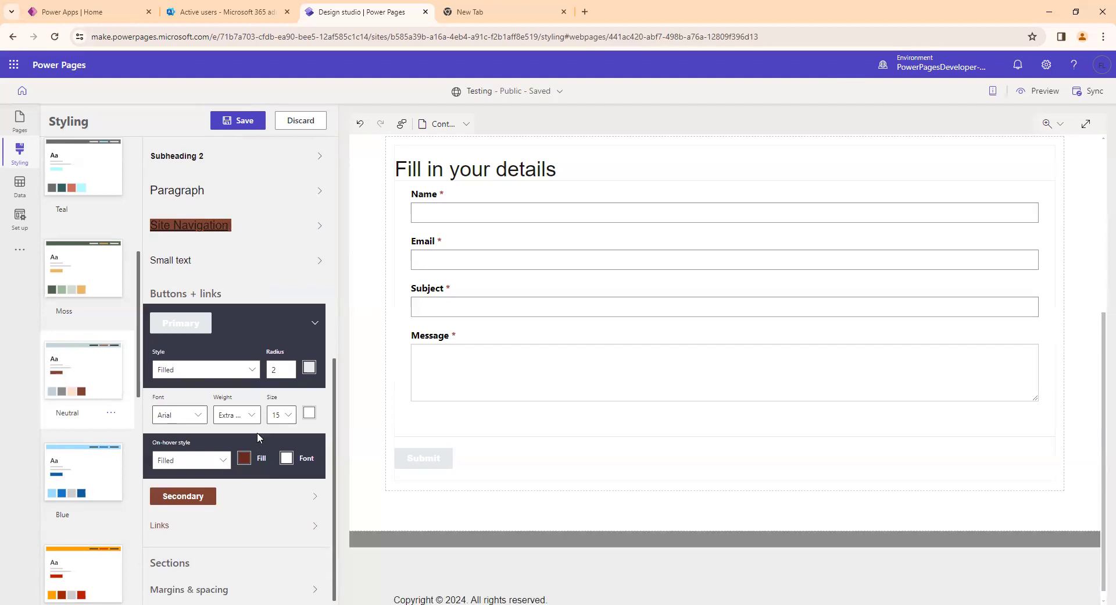
pyautogui.click(308, 369)
pyautogui.click(242, 469)
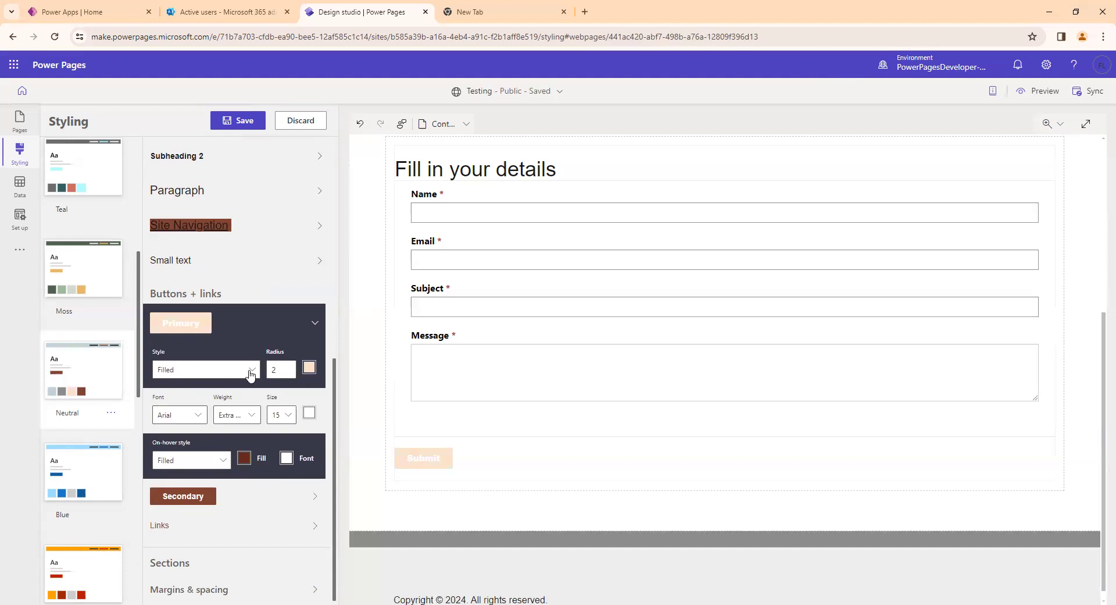
pyautogui.click(308, 367)
pyautogui.click(205, 416)
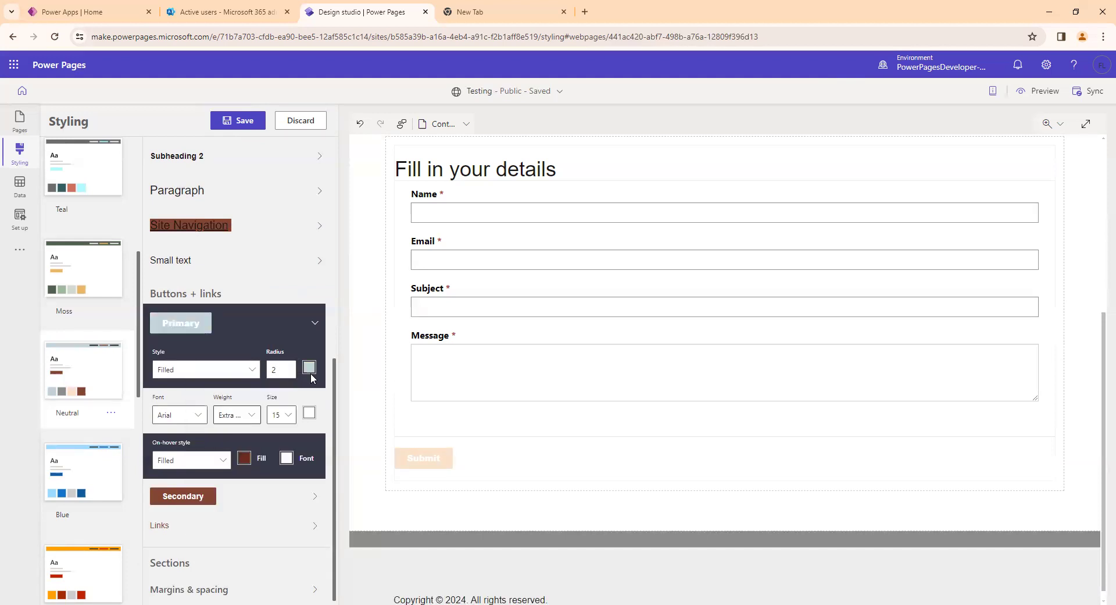
pyautogui.click(309, 367)
pyautogui.click(236, 416)
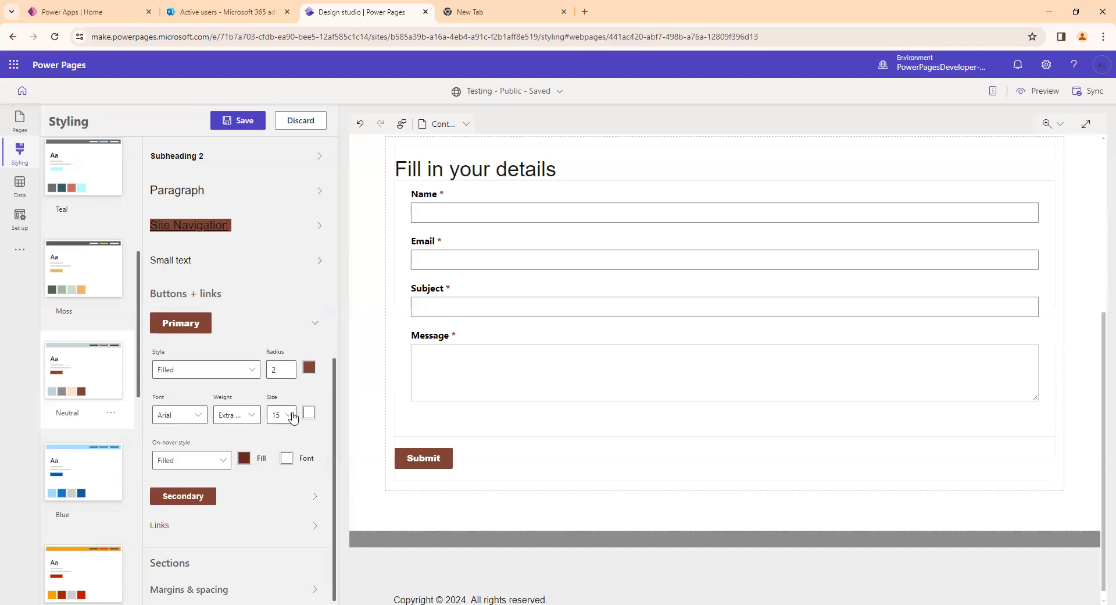
# Examine the secondary button's style, font and on-hover settings, and the Neutral theme's fonts and color palette.
pyautogui.scroll(-2, 256, 471)
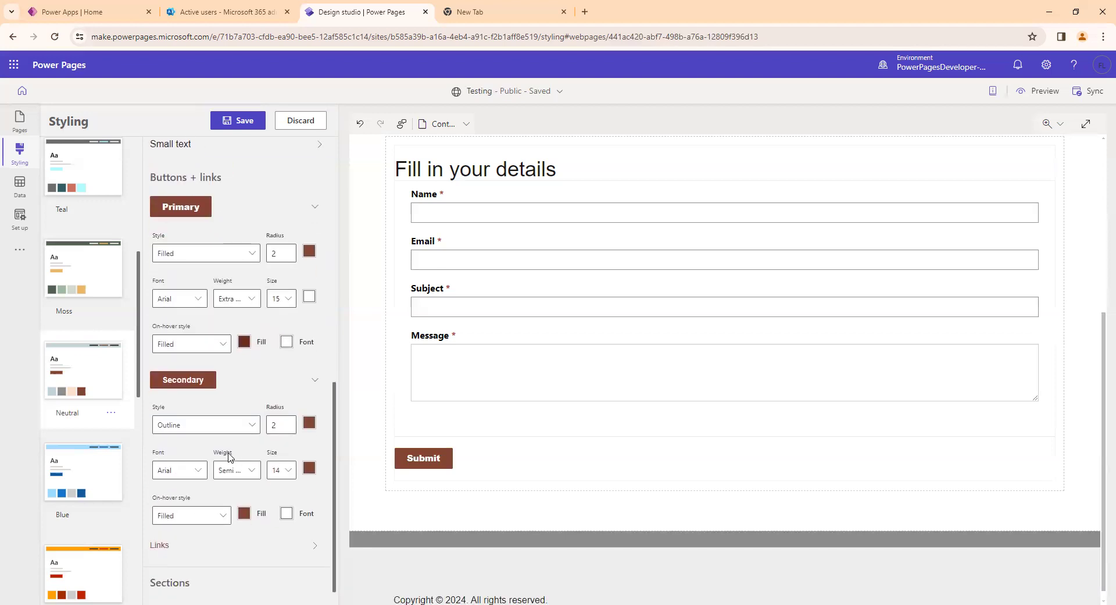
pyautogui.scroll(-1, 265, 473)
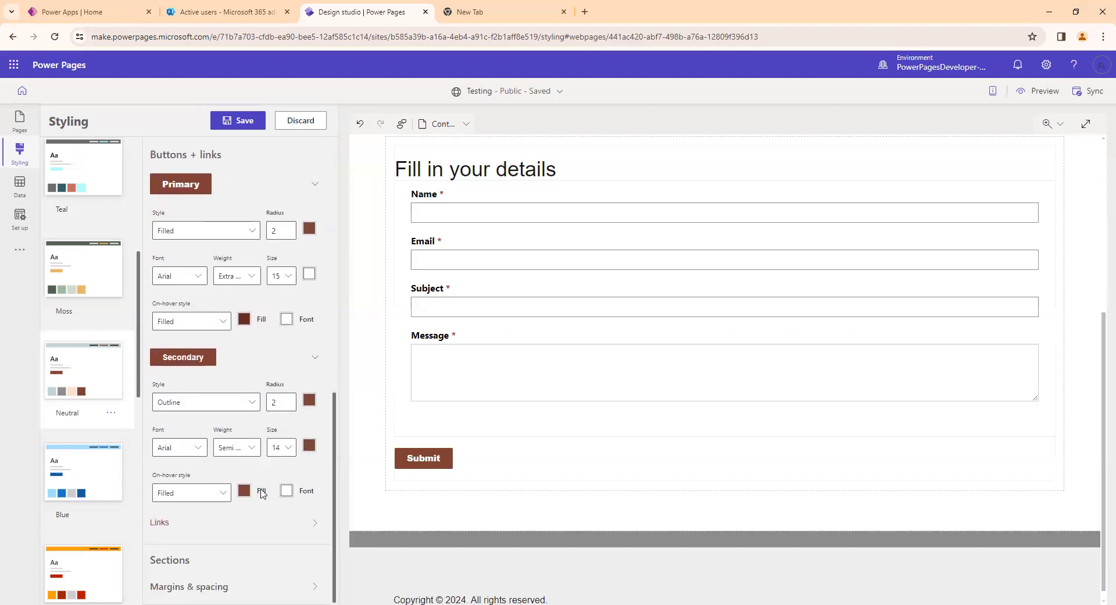
pyautogui.scroll(2, 200, 520)
pyautogui.scroll(6, 202, 512)
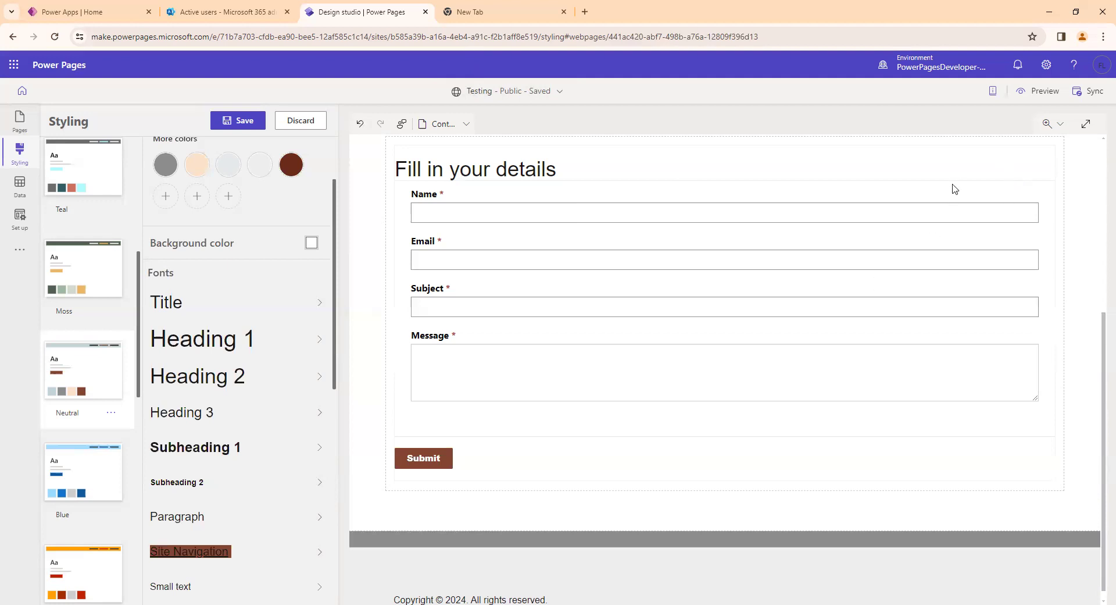
pyautogui.scroll(-4, 93, 326)
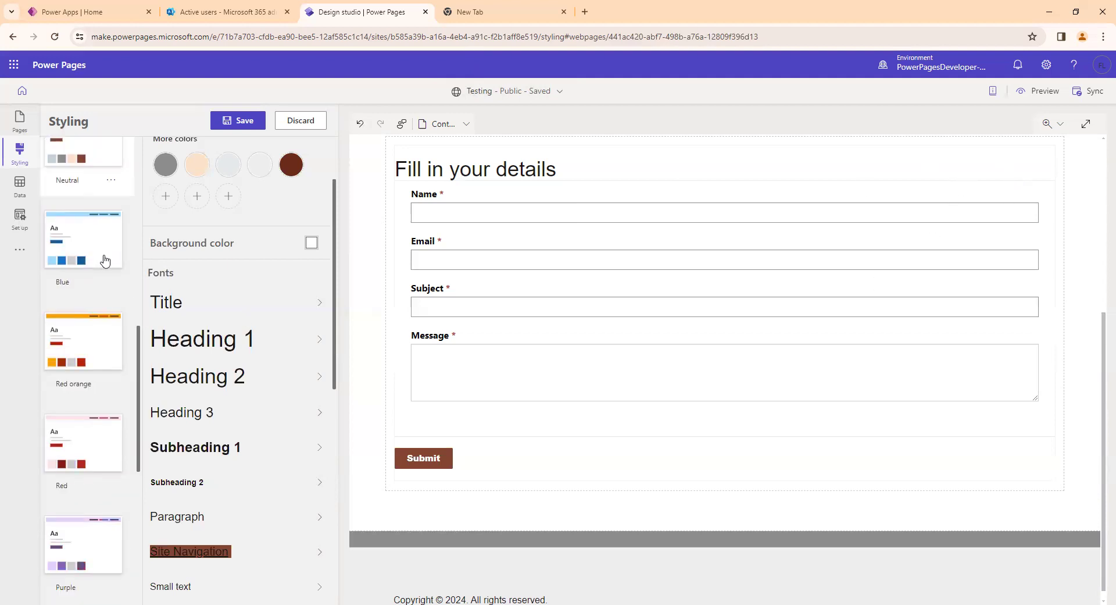
pyautogui.scroll(-7, 247, 348)
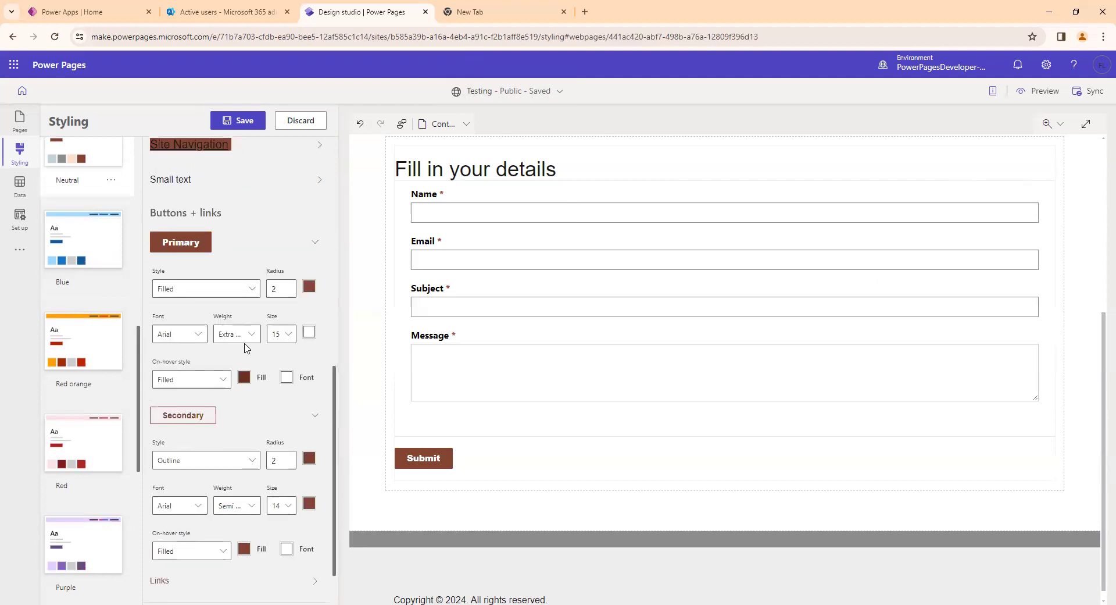
pyautogui.scroll(-1, 246, 348)
pyautogui.scroll(10, 246, 347)
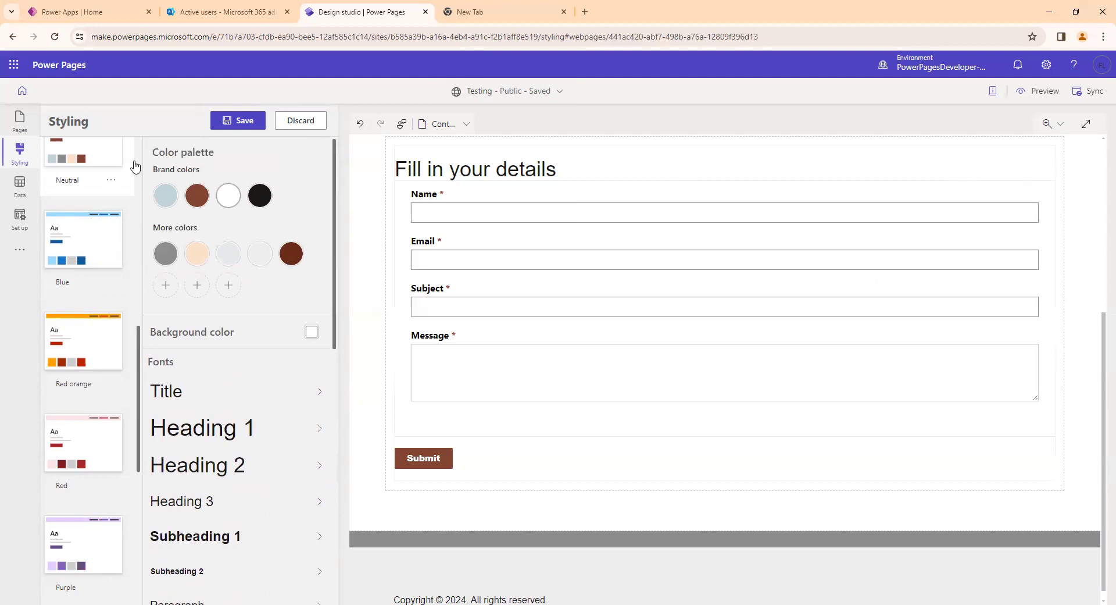
# Look through the available themes and compare the Neutral color palette with the Contact us page's header.
pyautogui.scroll(6, 100, 281)
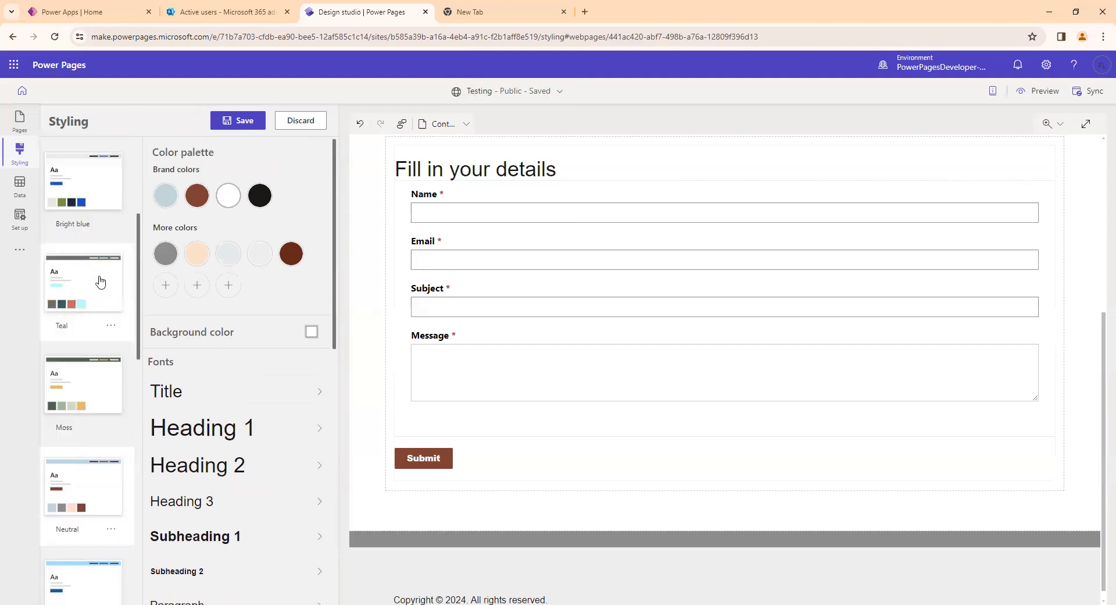
pyautogui.scroll(4, 100, 281)
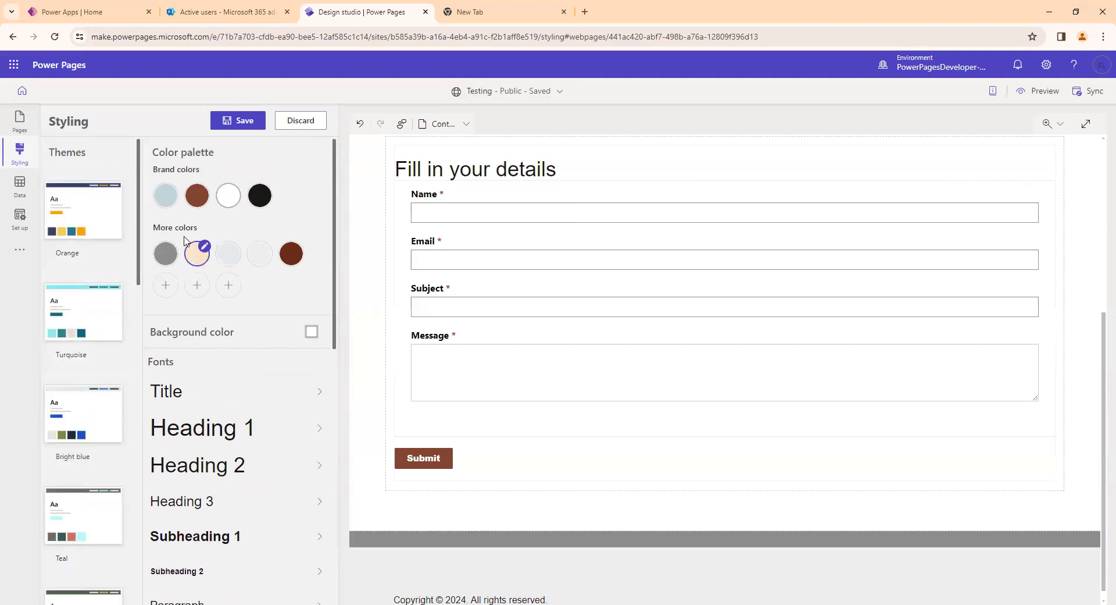
pyautogui.scroll(2, 440, 331)
pyautogui.scroll(3, 440, 330)
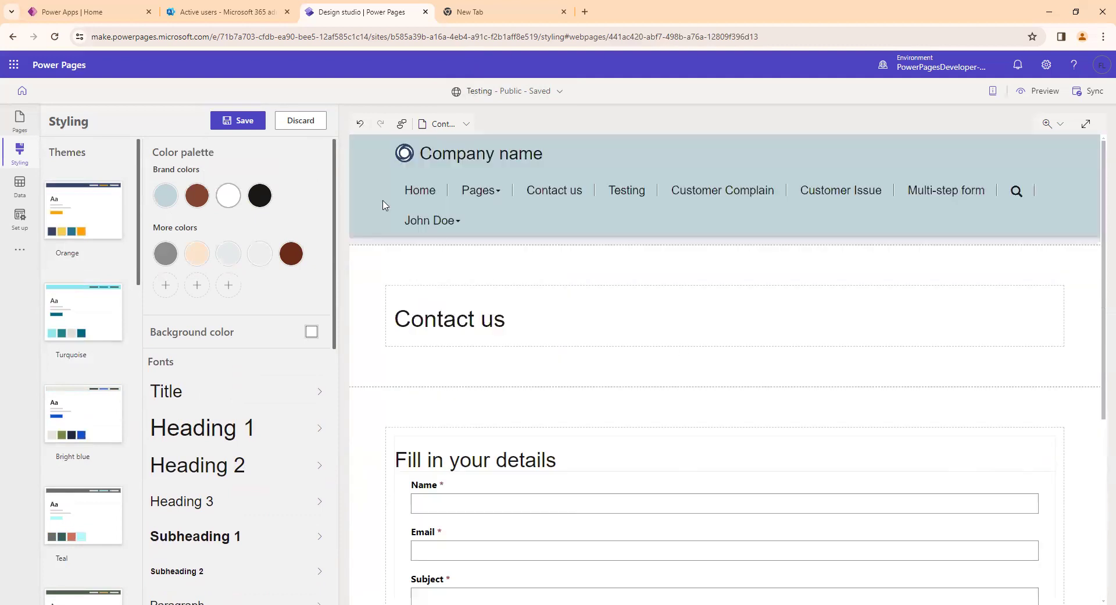
pyautogui.moveTo(180, 250)
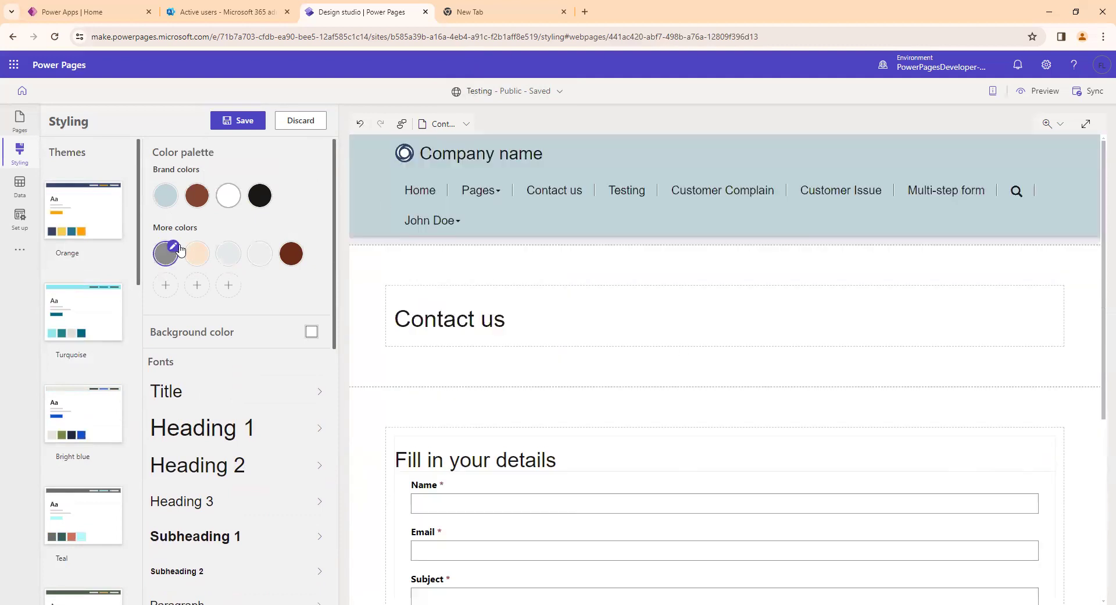
pyautogui.rightClick(113, 197)
pyautogui.click(154, 138)
pyautogui.scroll(-1, 115, 280)
pyautogui.scroll(-2, 115, 281)
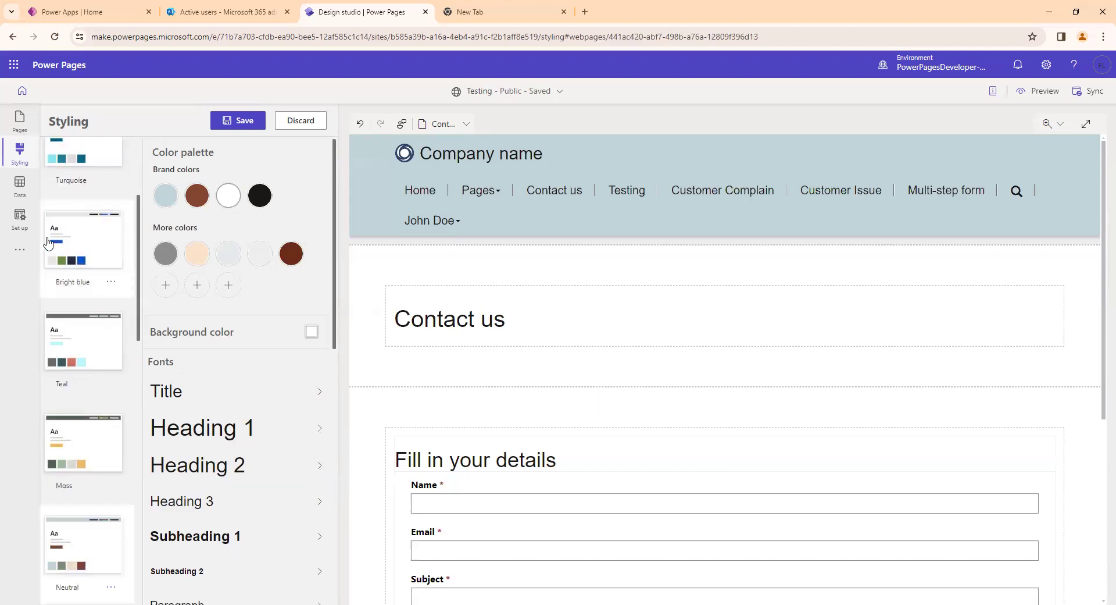
# Leave the Styling workspace, discarding the unsaved theme changes, and open the Set up workspace.
pyautogui.click(24, 189)
pyautogui.click(615, 370)
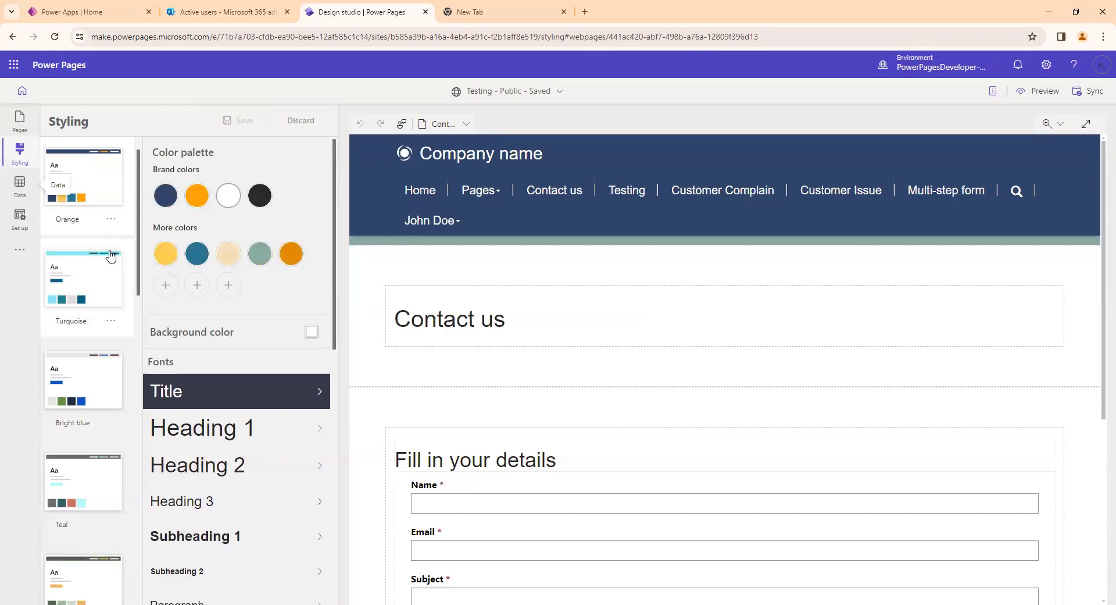
pyautogui.click(20, 215)
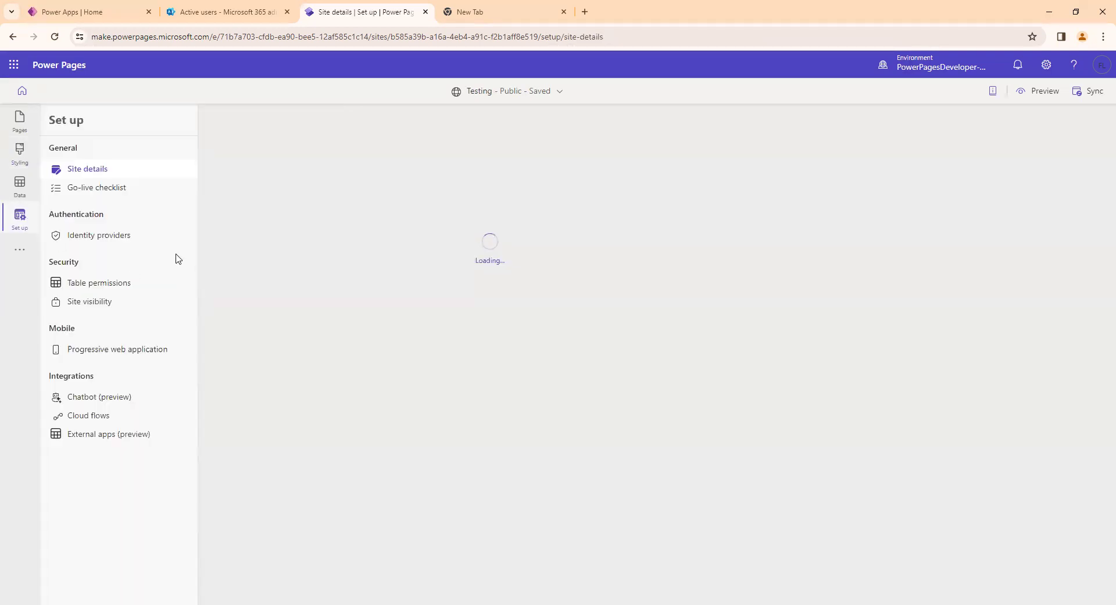
# Open the Data workspace, look over the Application Details table data, and expand the list of other tables.
pyautogui.click(20, 184)
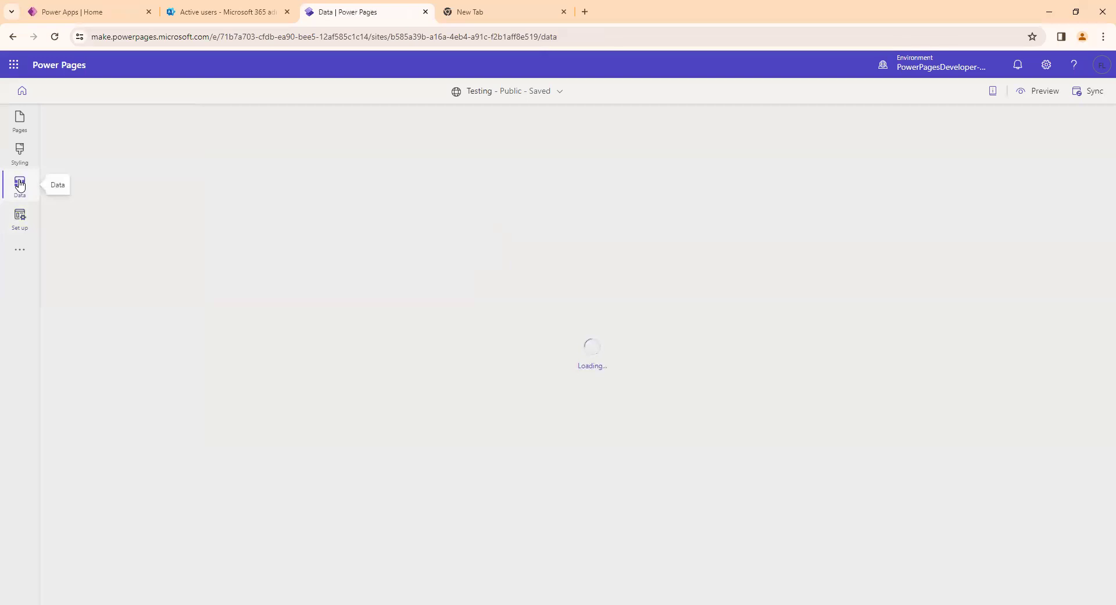
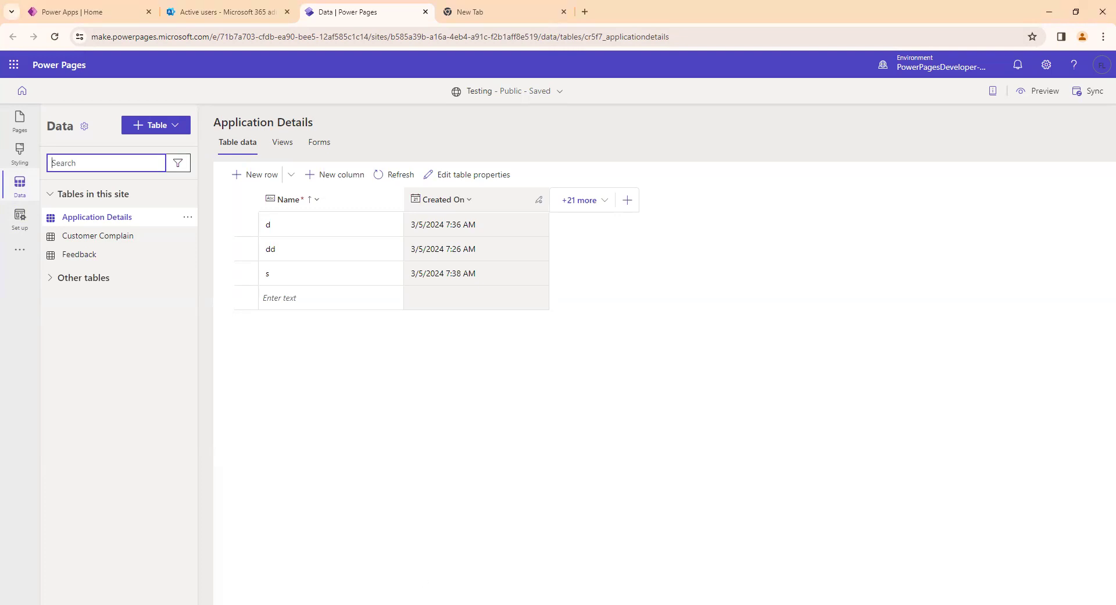
pyautogui.click(407, 587)
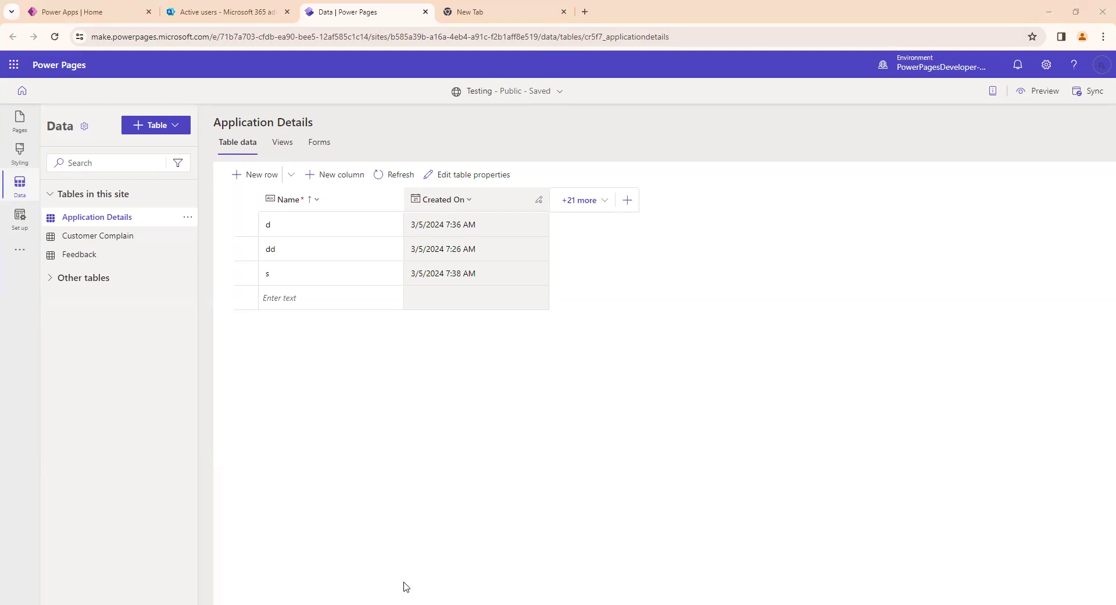
pyautogui.click(312, 354)
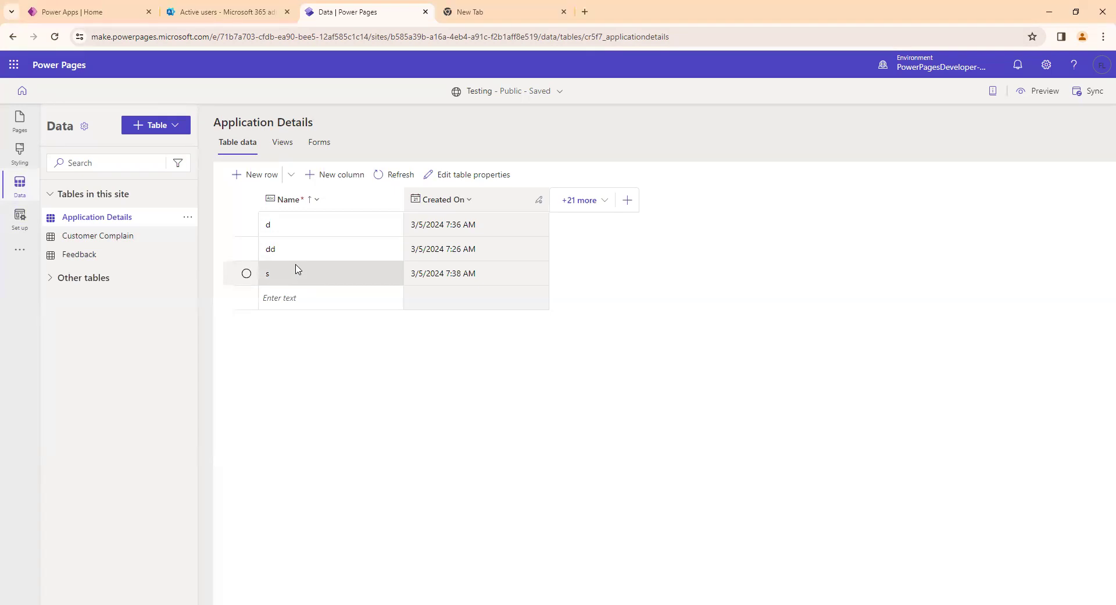
pyautogui.click(57, 283)
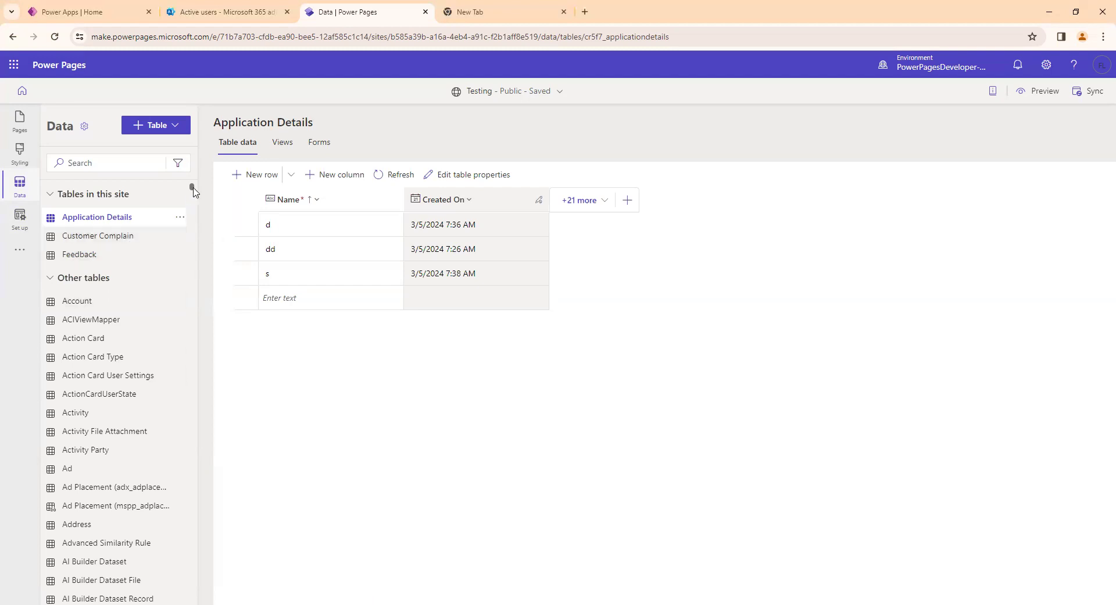
# Examine the views and forms available for the Application Details table.
pyautogui.click(278, 150)
pyautogui.click(326, 151)
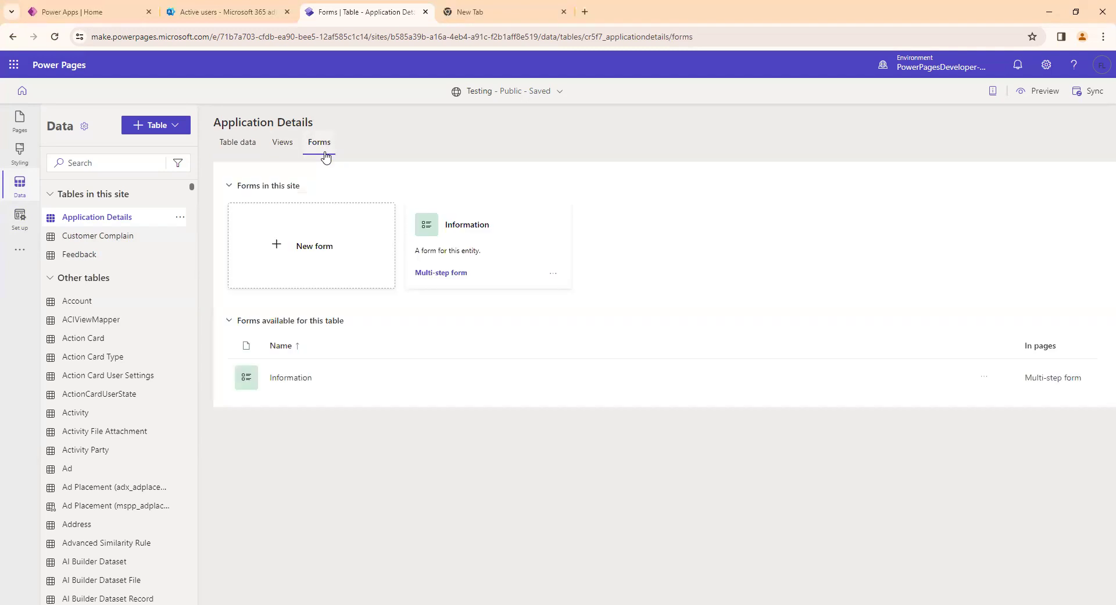
pyautogui.click(289, 157)
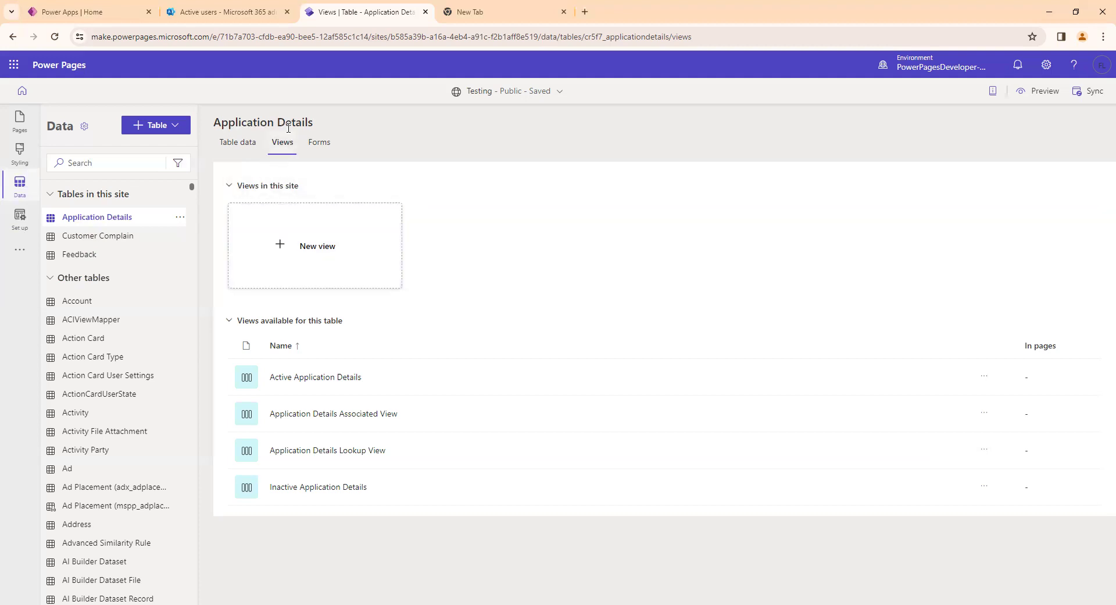
pyautogui.click(317, 144)
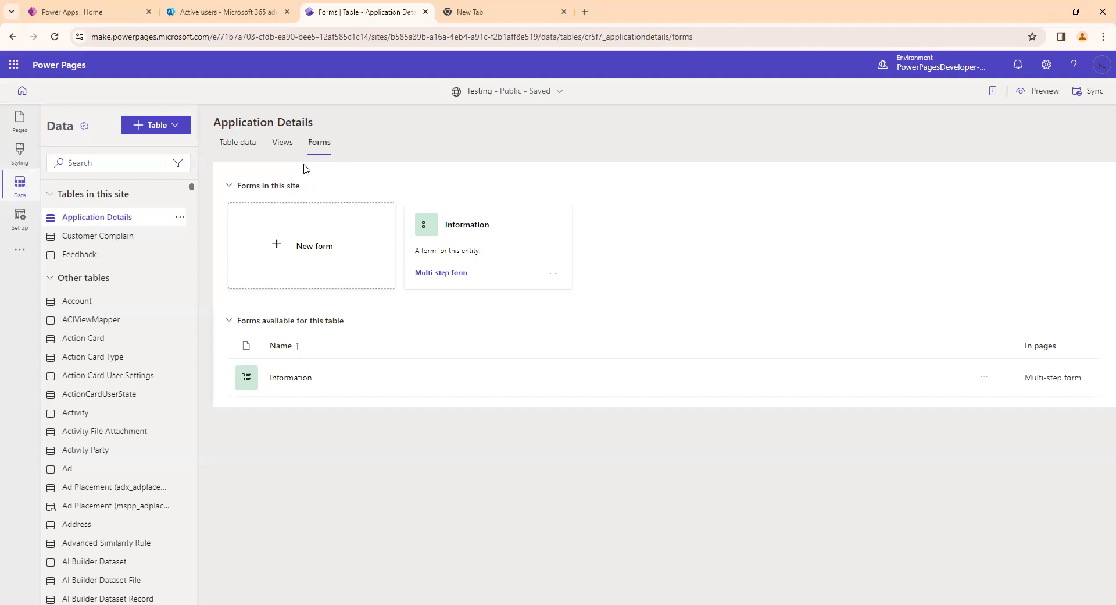
pyautogui.moveTo(100, 240); pyautogui.dragTo(51, 257)
pyautogui.moveTo(68, 234); pyautogui.dragTo(269, 204)
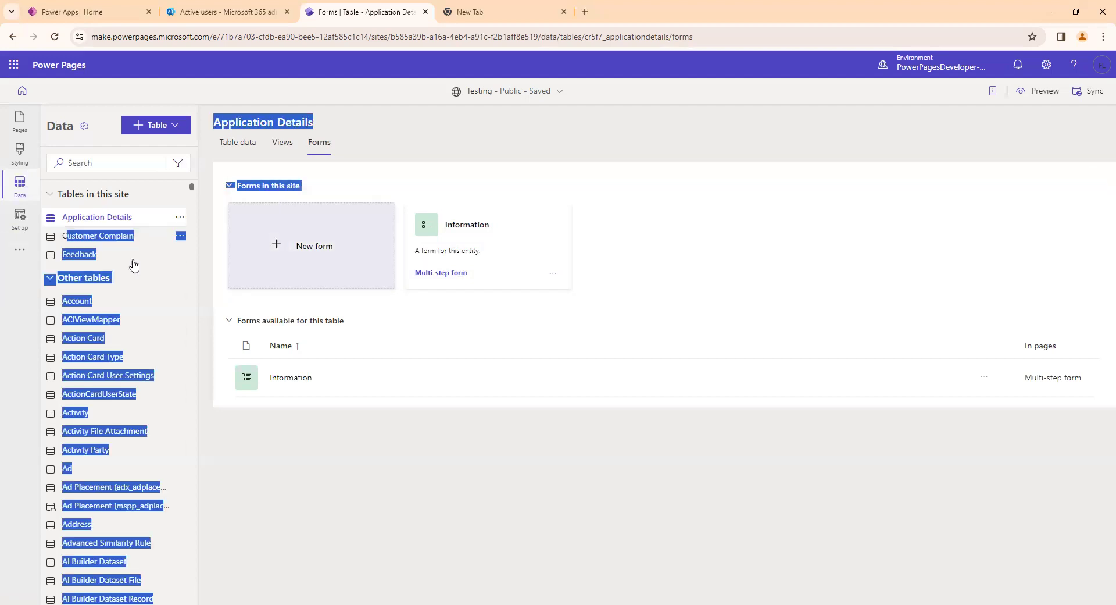
pyautogui.click(465, 321)
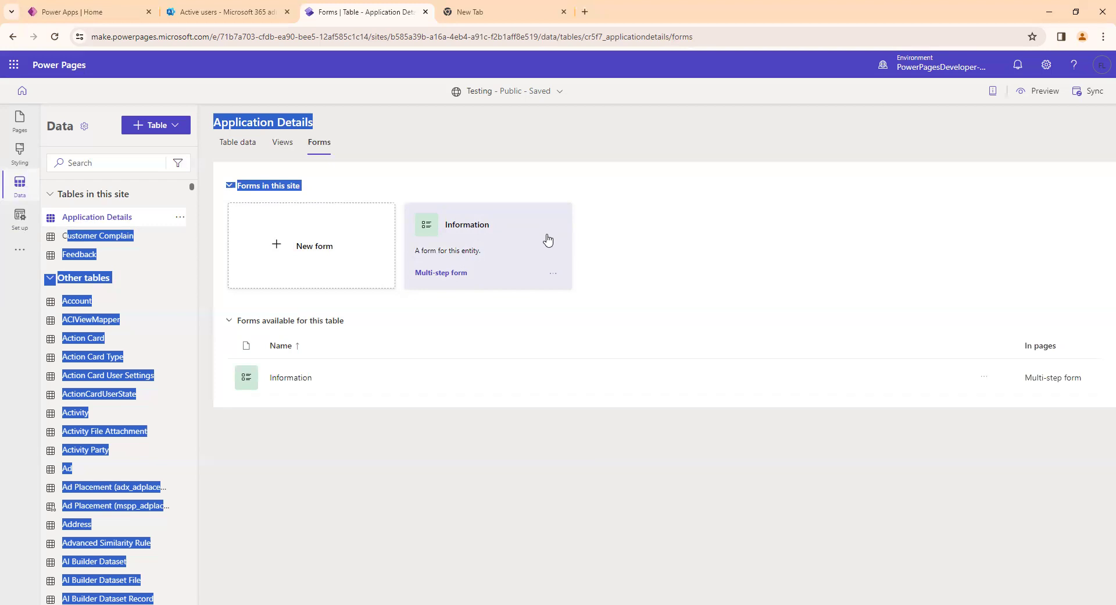
pyautogui.click(655, 244)
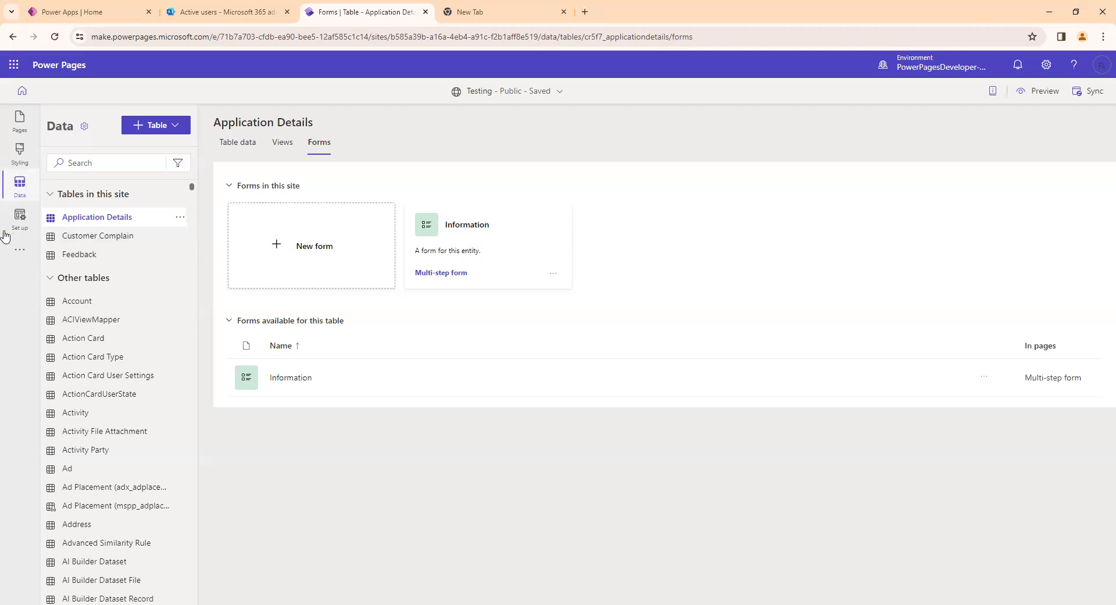
pyautogui.scroll(-2, 64, 355)
pyautogui.scroll(-5, 77, 363)
pyautogui.scroll(8, 67, 379)
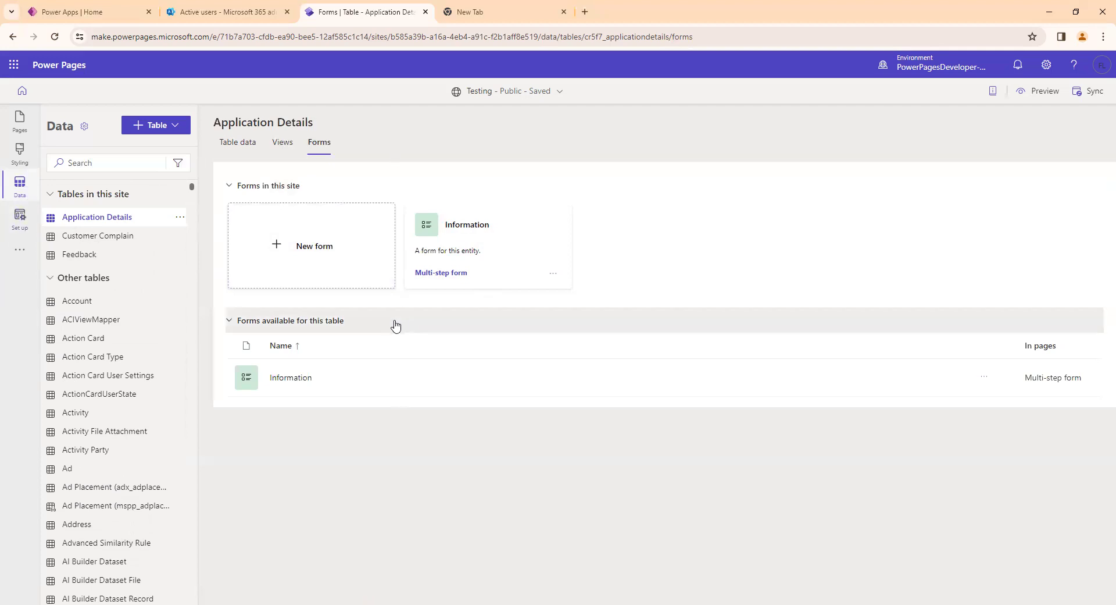
# Return to the Set up workspace and review the Testing site's details, from the site checker to the admin actions.
pyautogui.click(19, 232)
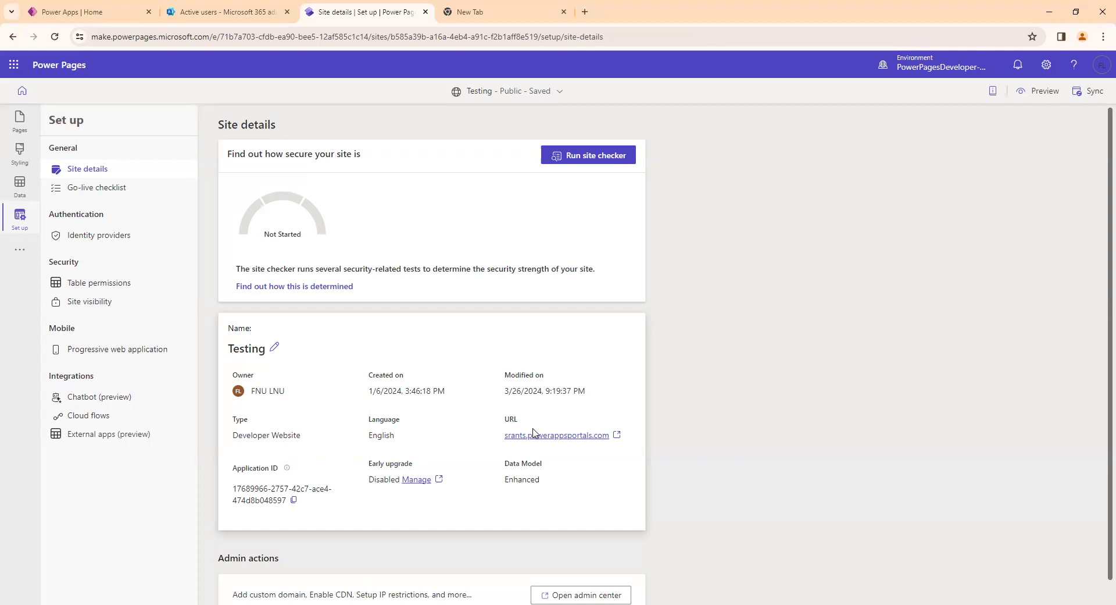
pyautogui.scroll(-1, 290, 285)
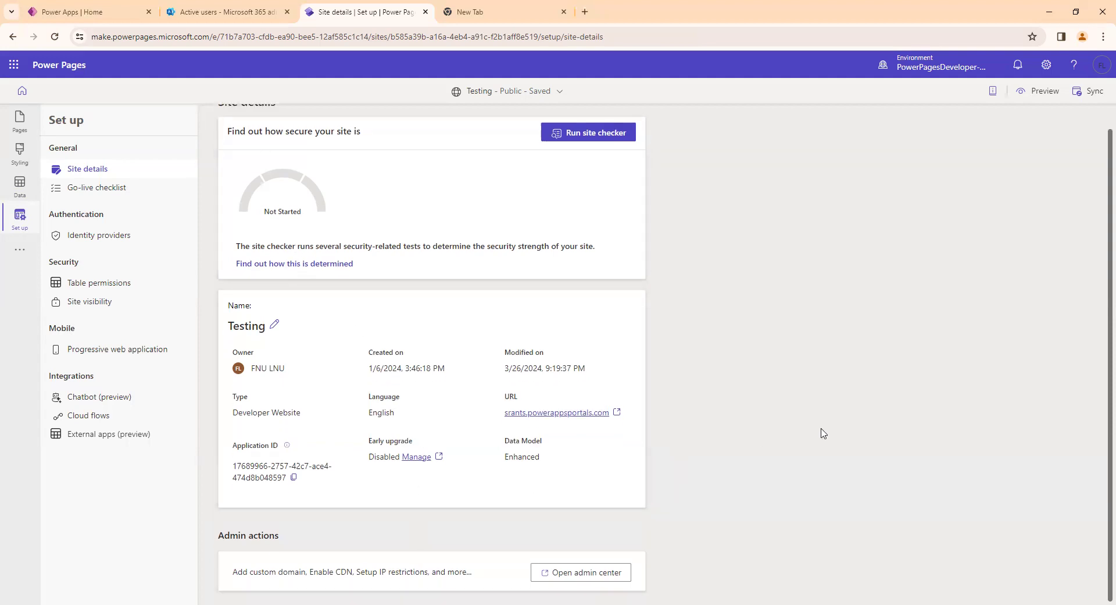
pyautogui.scroll(1, 781, 423)
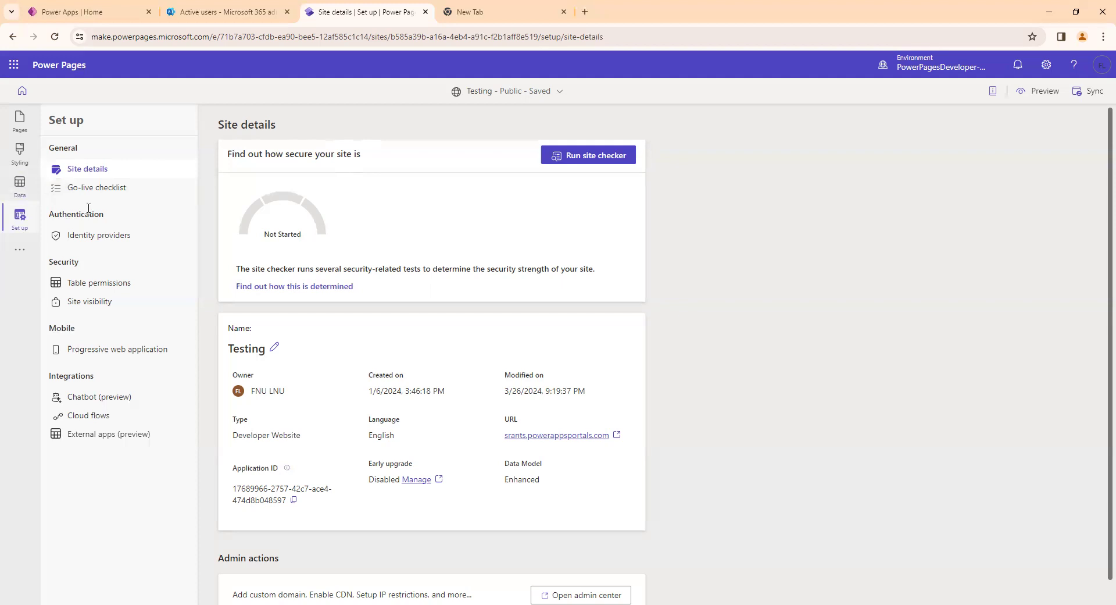
# Review the site's identity providers, checking the Microsoft 365 admin center's active users and the signed-in account's profile alongside them.
pyautogui.click(120, 243)
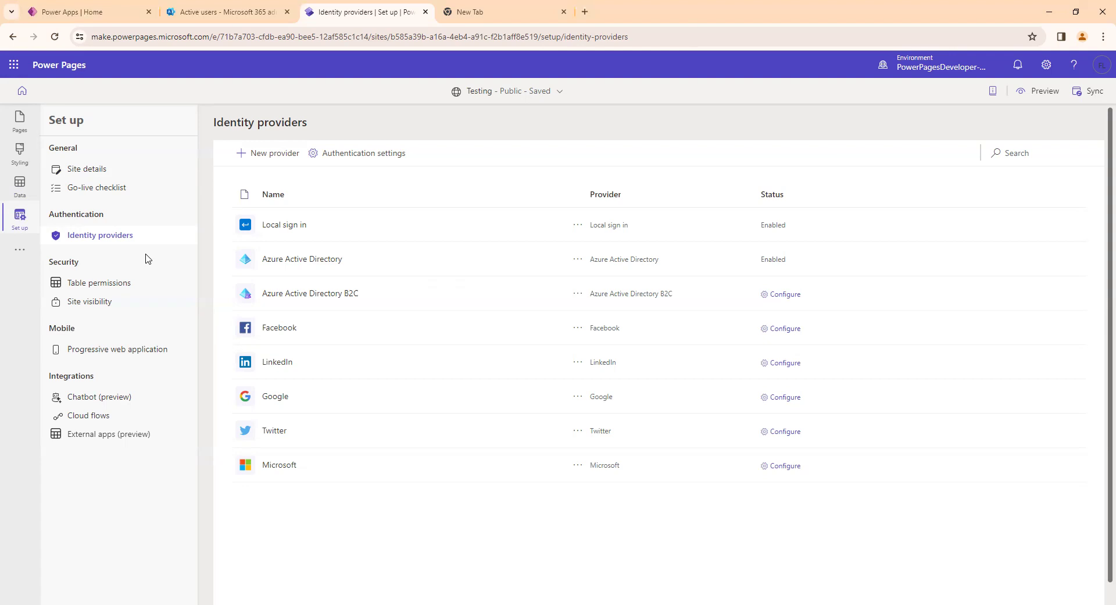
pyautogui.click(227, 6)
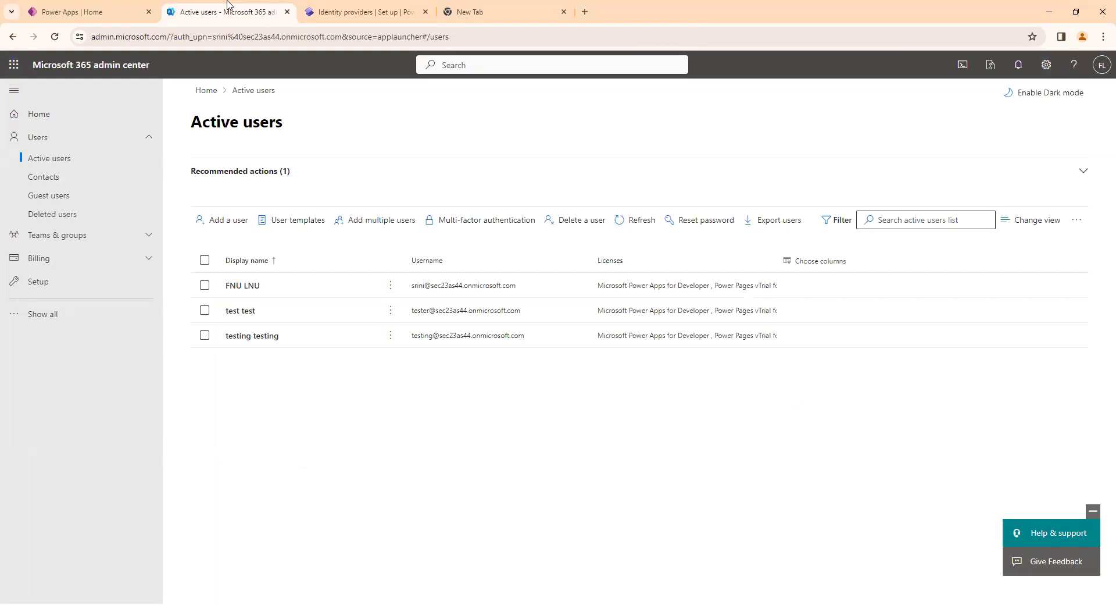
pyautogui.click(381, 18)
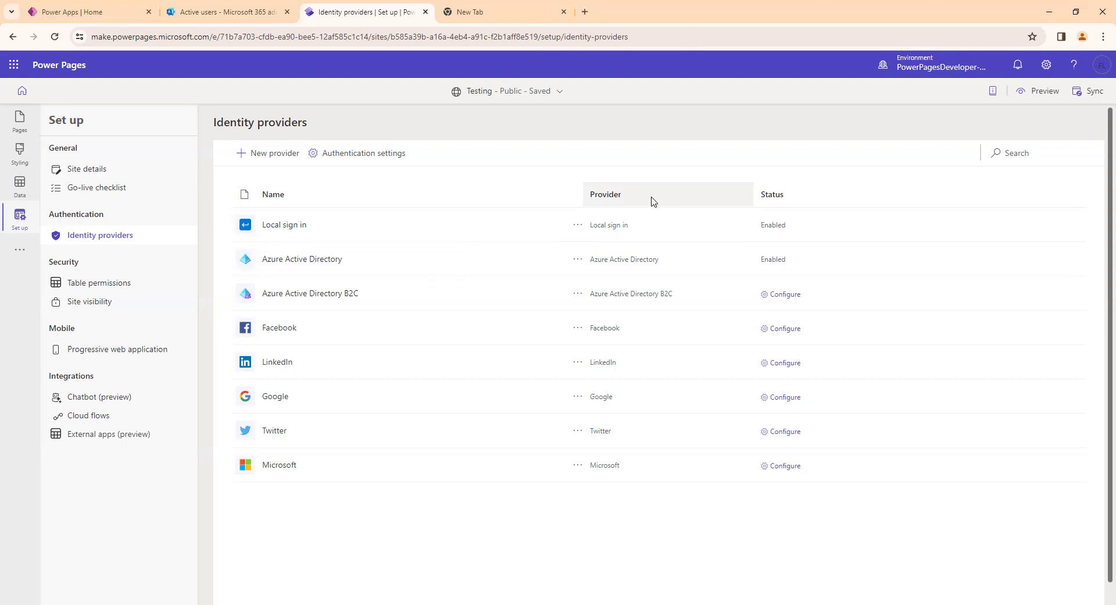
pyautogui.click(1094, 68)
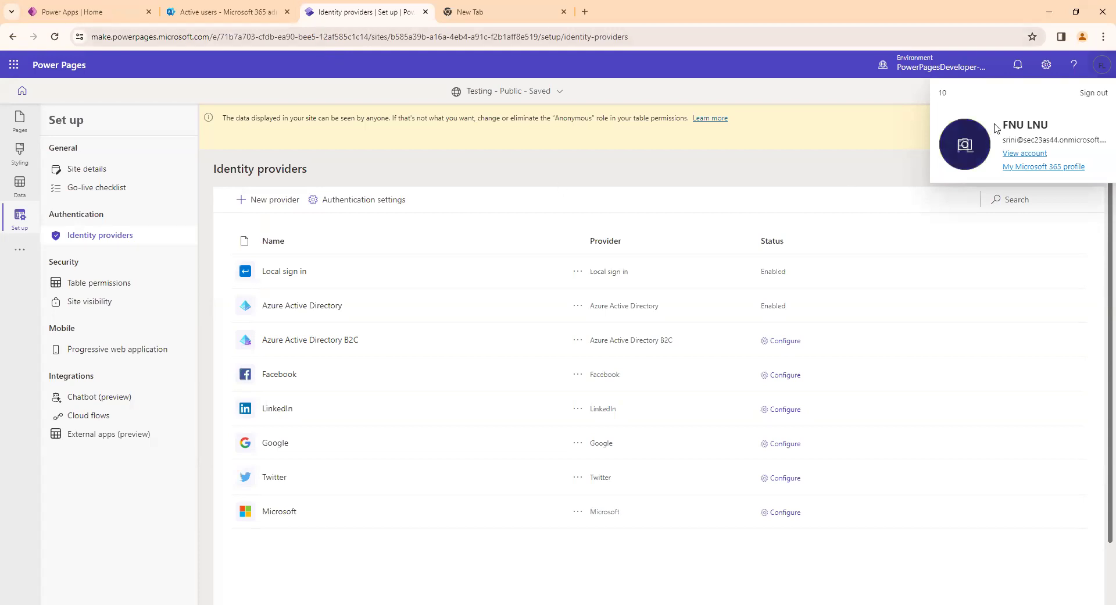
pyautogui.moveTo(997, 124); pyautogui.dragTo(1058, 125)
pyautogui.click(623, 176)
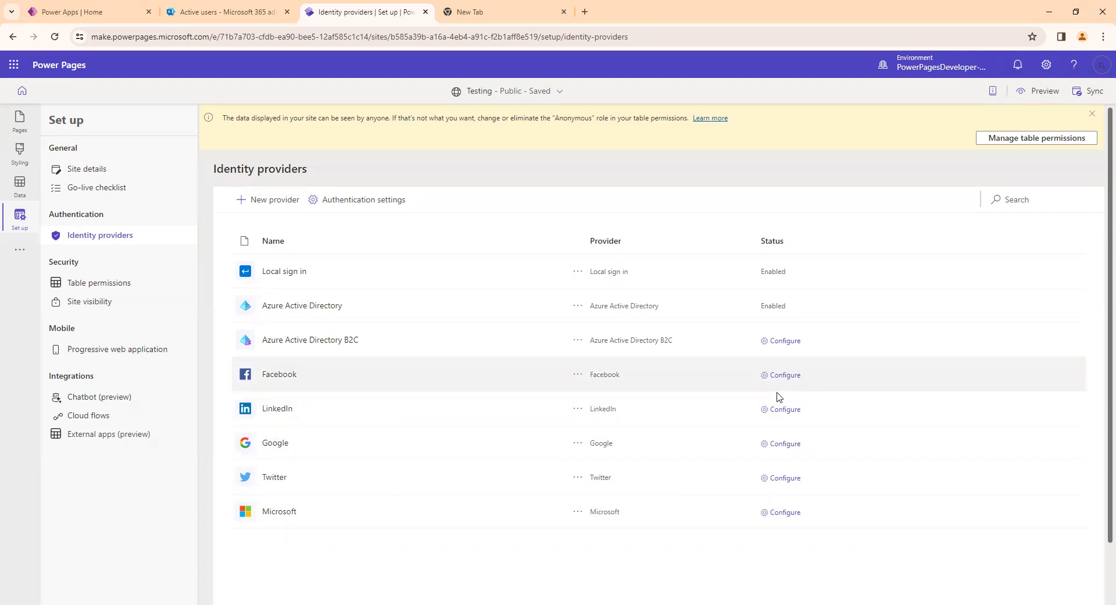
# Open the site's table permissions in the Security settings.
pyautogui.click(105, 283)
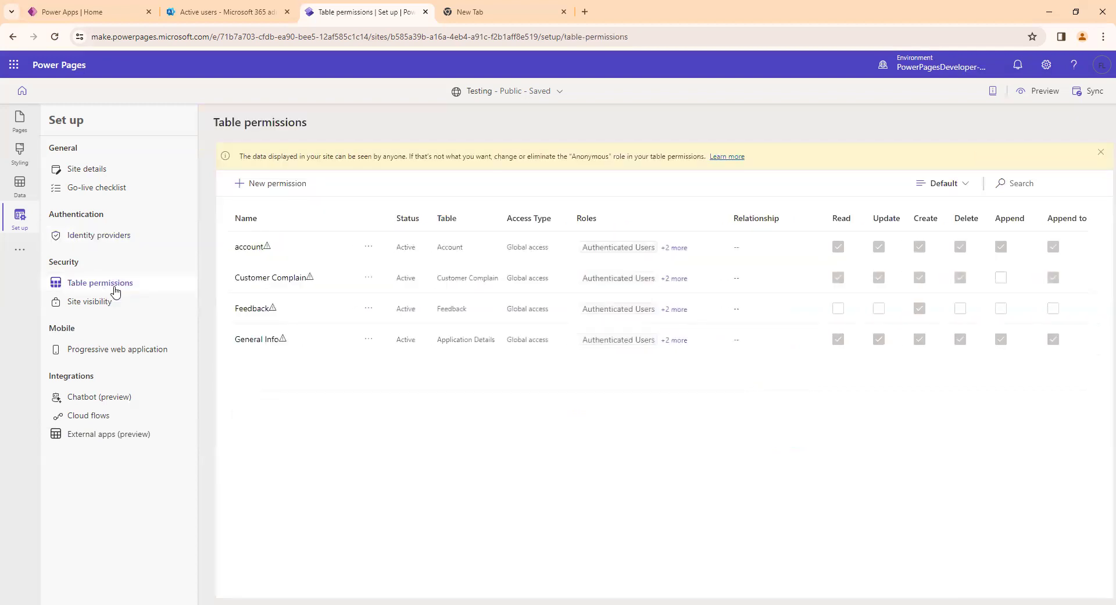